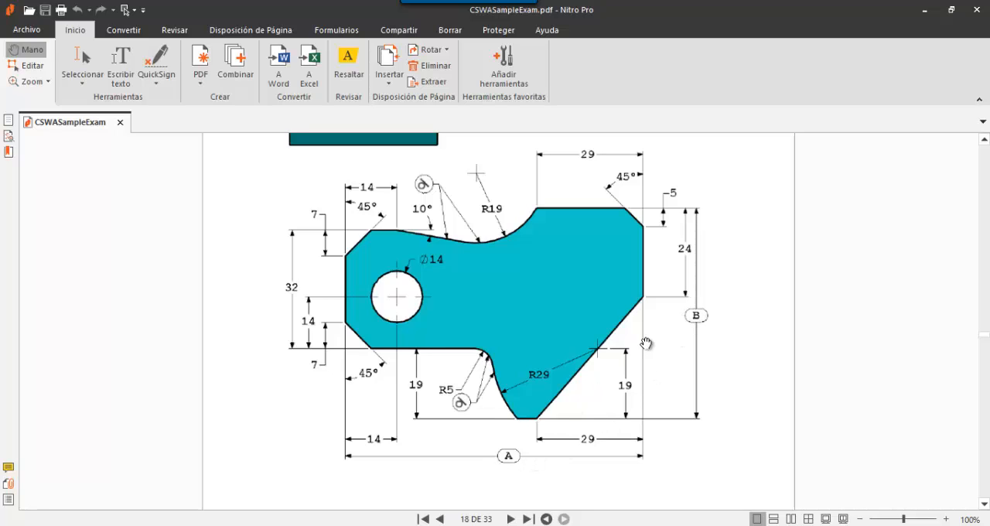
- Read the Tool Block Step 1 and Step 2 questions in the exam PDF, including their drawing, units, material, A/B/C parameters and Step 1 answer options
scroll(559, 352, down, 3)
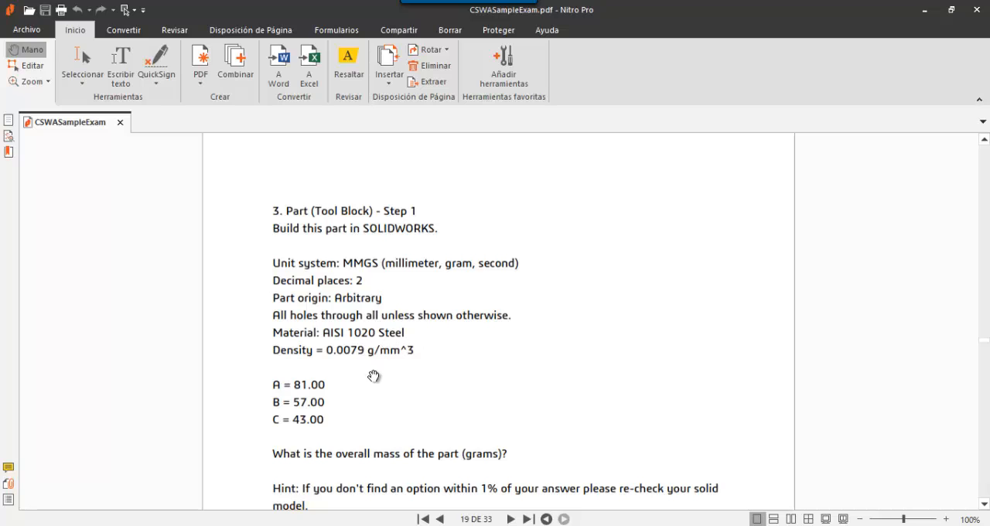
scroll(348, 397, down, 1)
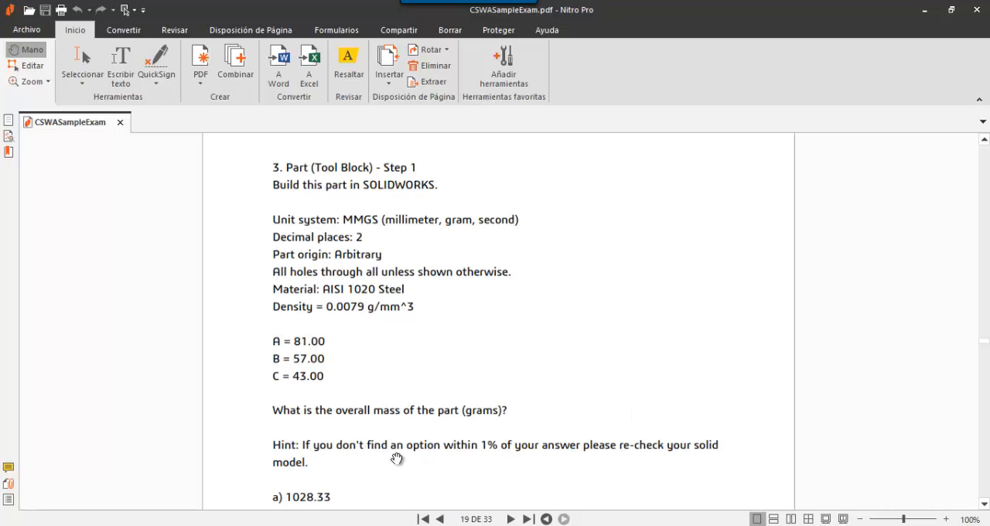
scroll(461, 450, up, 5)
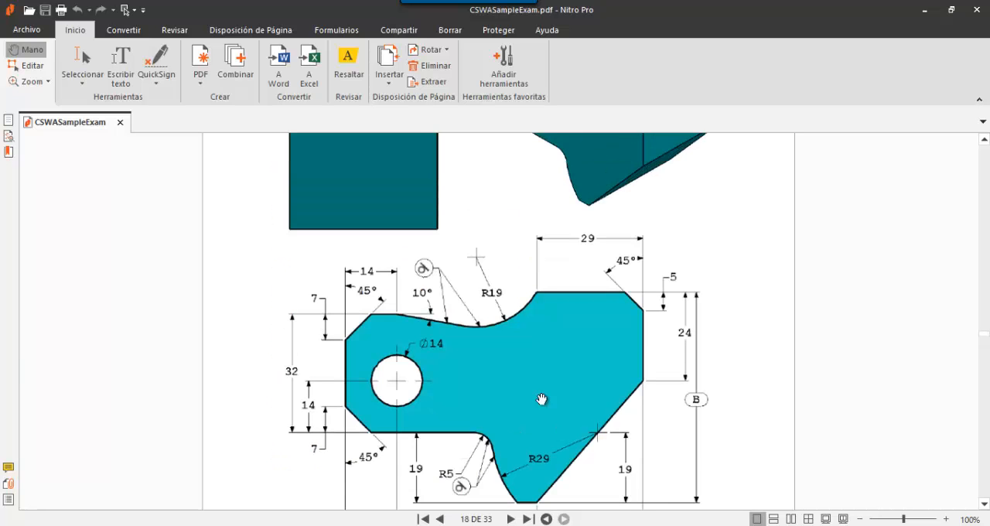
scroll(458, 398, down, 5)
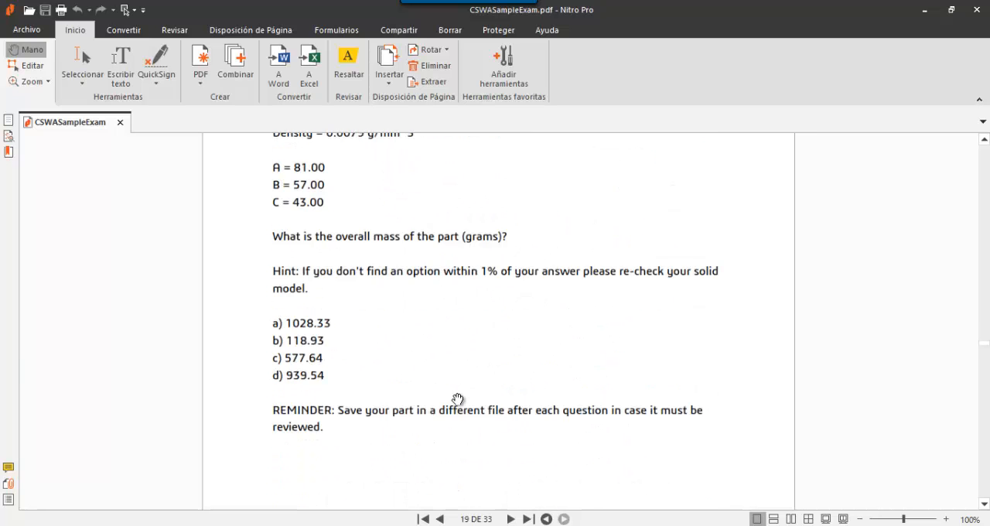
scroll(456, 400, up, 1)
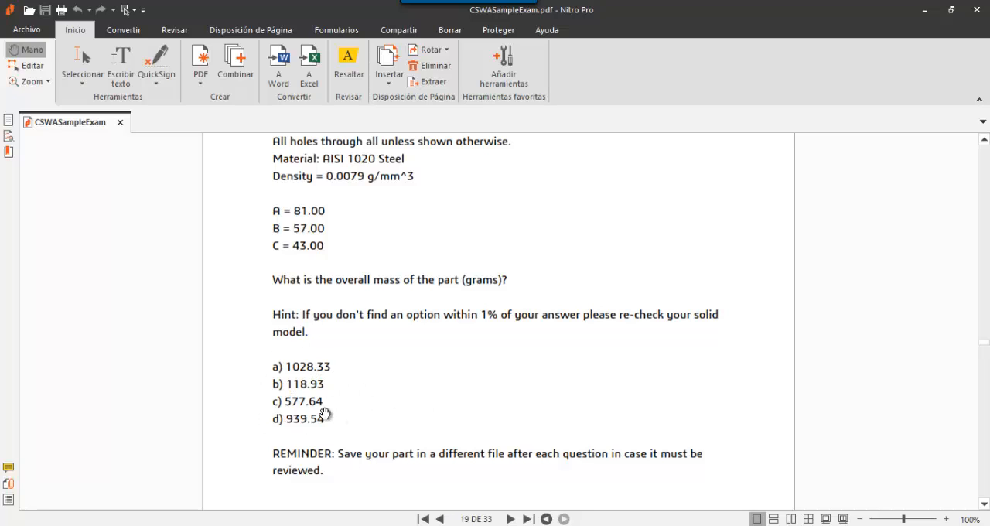
scroll(324, 366, down, 6)
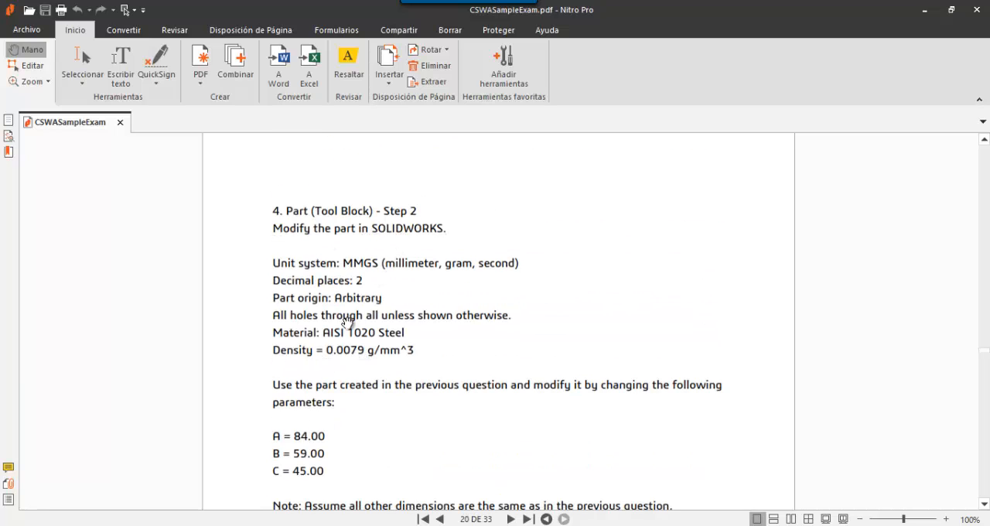
scroll(375, 342, down, 1)
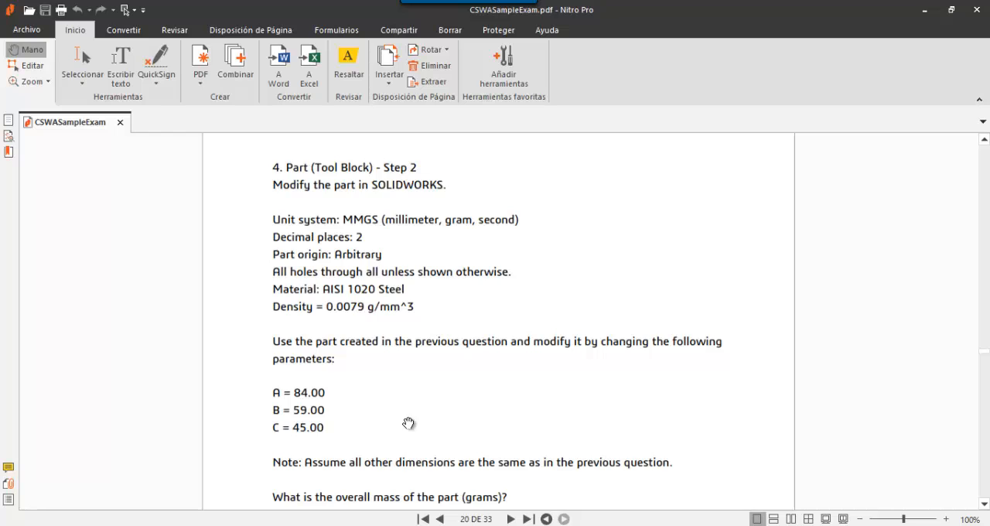
scroll(402, 423, down, 3)
scroll(464, 345, down, 2)
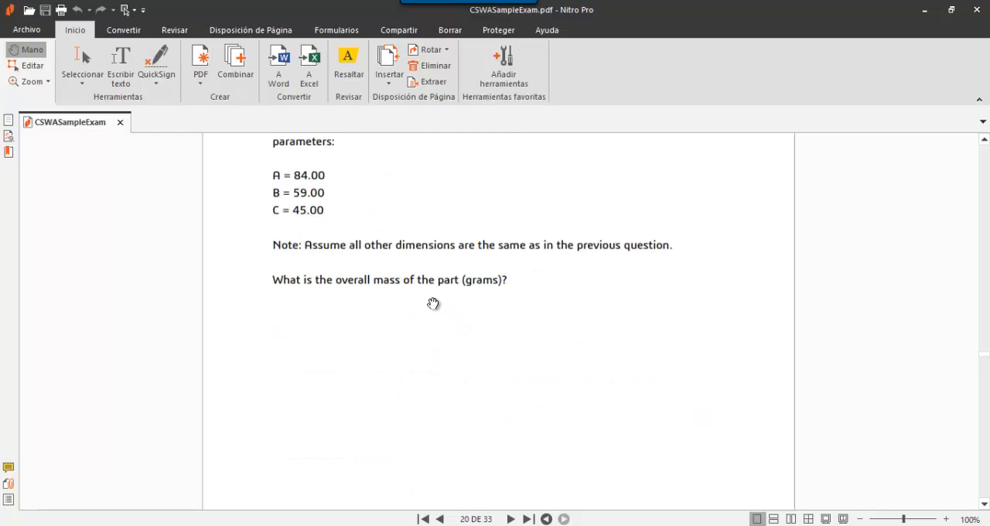
- Examine the Question #5 views, section drawing and dimensions, and read the Tool Block Step 3 modification parameters
scroll(433, 303, down, 3)
scroll(429, 280, down, 3)
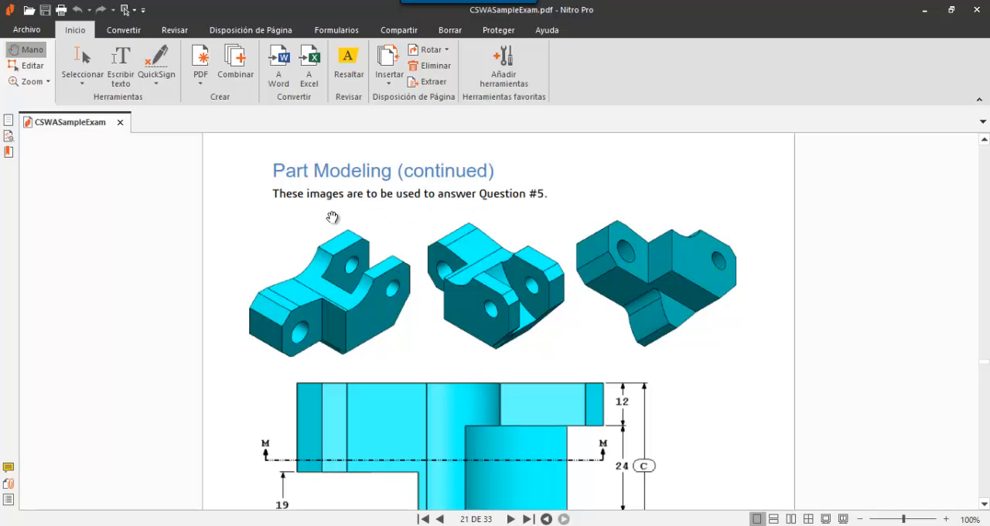
scroll(402, 215, down, 1)
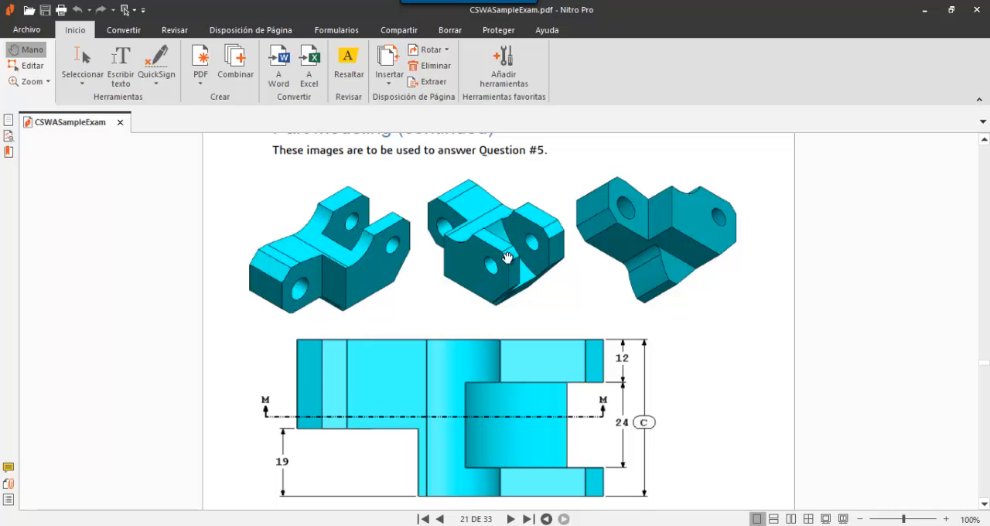
scroll(537, 369, down, 5)
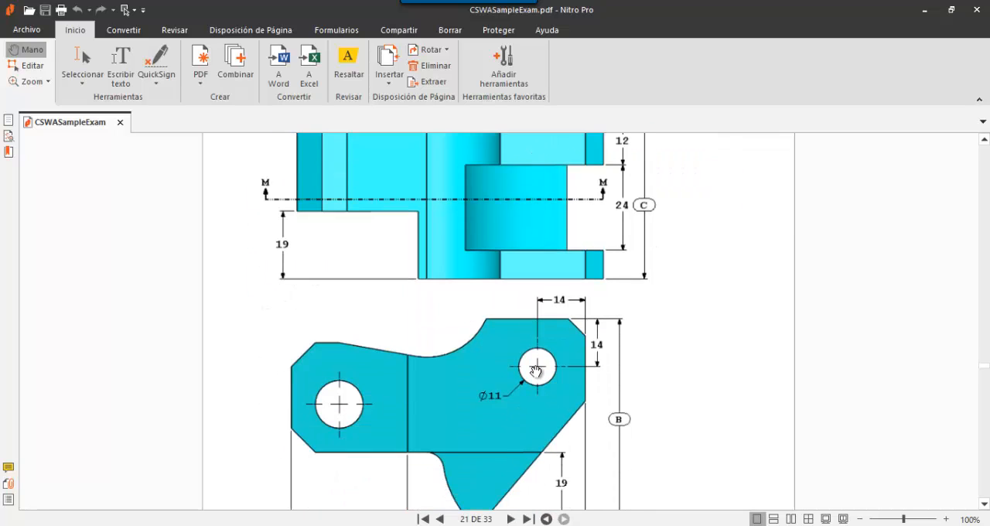
scroll(537, 369, down, 2)
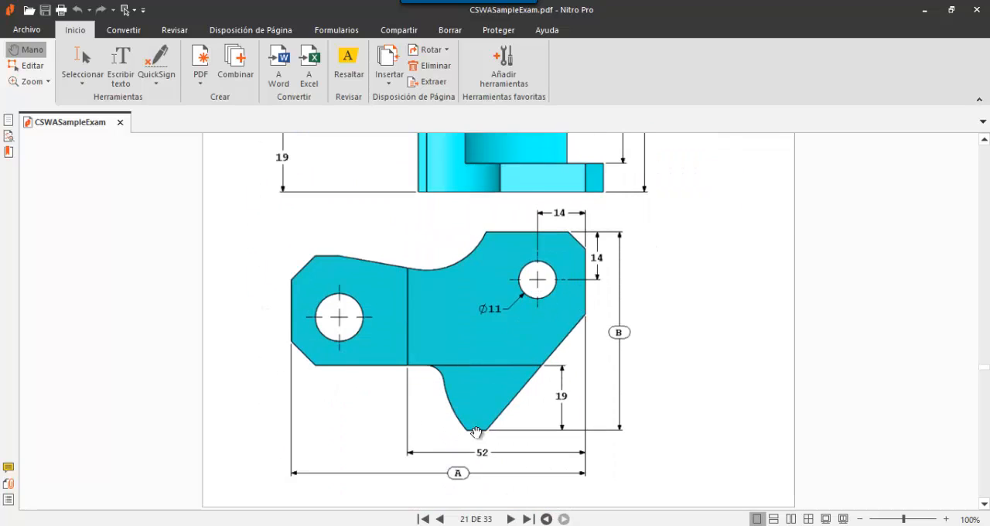
scroll(479, 363, down, 3)
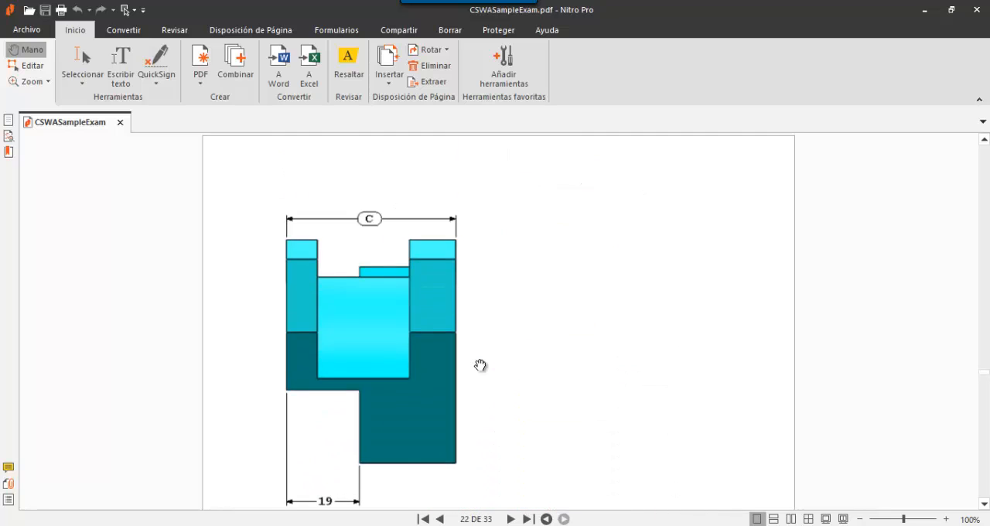
scroll(480, 365, up, 4)
scroll(479, 365, down, 15)
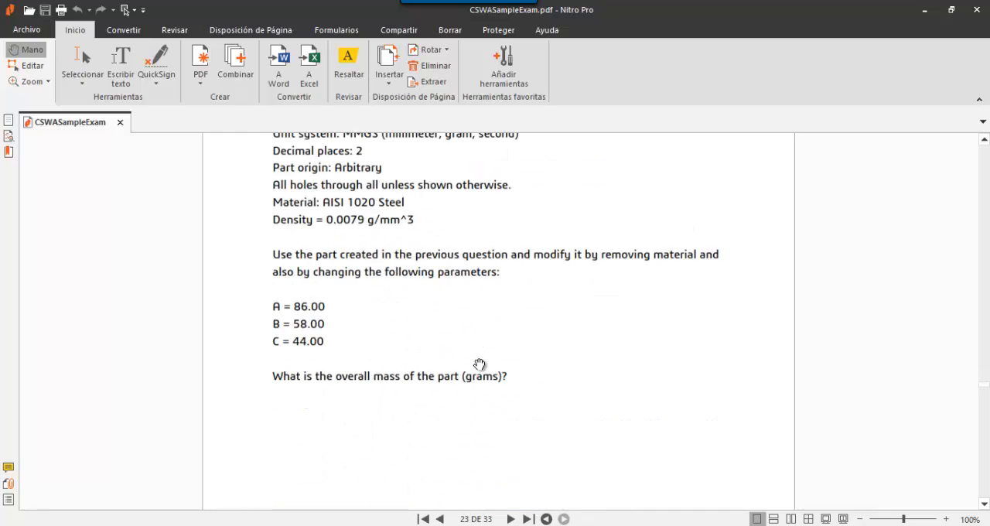
scroll(480, 364, up, 1)
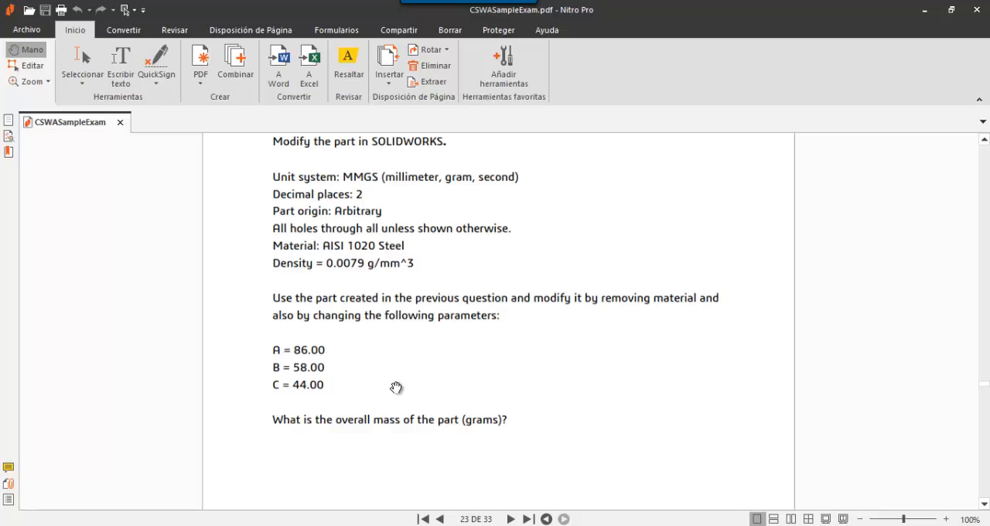
- Examine the Question #6 pocket images and section view, and read the Tool Block Step 4 instructions and notes
scroll(398, 388, down, 10)
scroll(399, 373, up, 3)
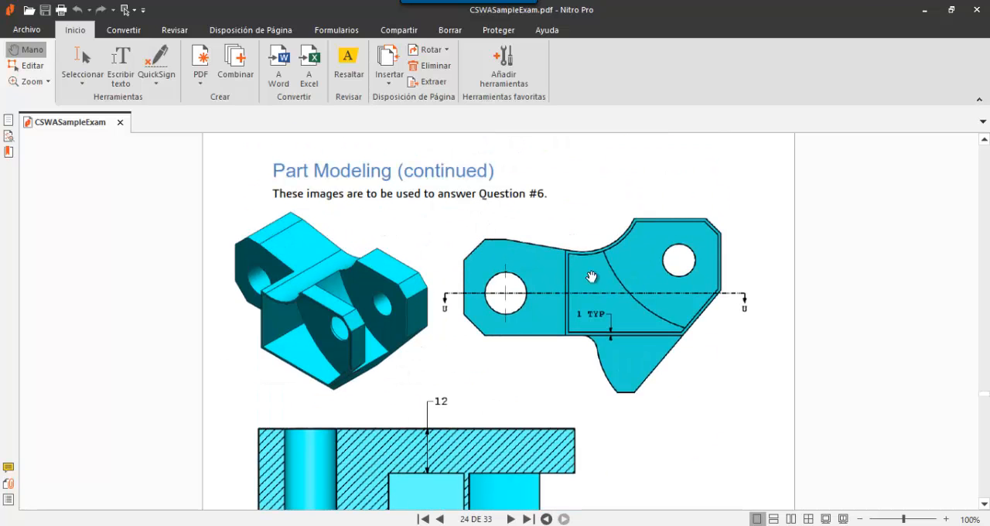
scroll(335, 347, down, 4)
scroll(336, 347, down, 1)
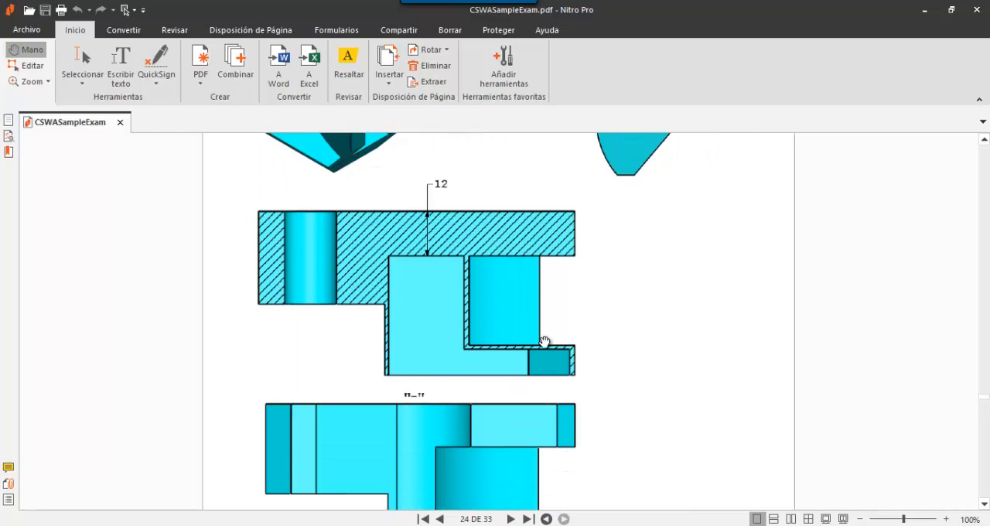
scroll(433, 320, down, 12)
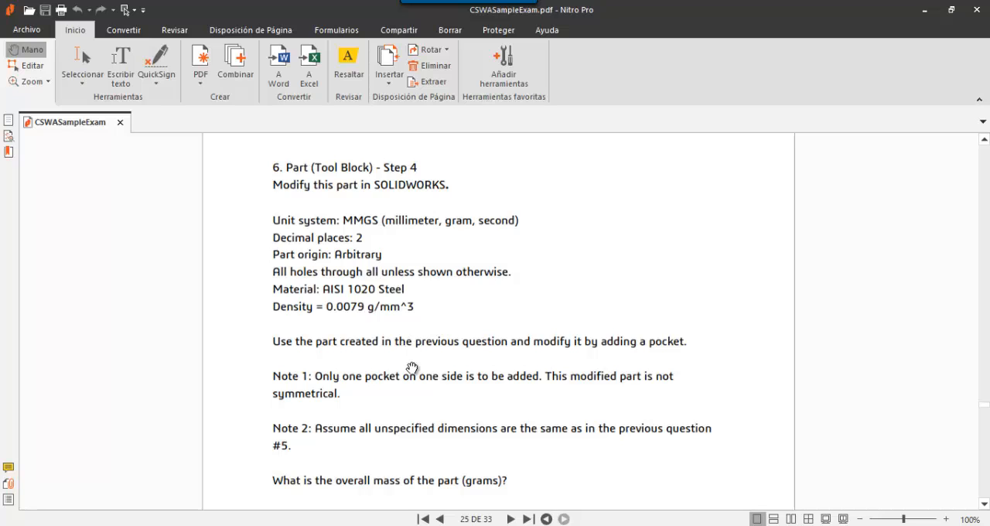
scroll(418, 376, down, 1)
- Review the Tool Block drawings and parameters for Questions #3 to #5 again, including the dimensioned profile and Section M-M
scroll(416, 371, up, 15)
scroll(415, 371, up, 20)
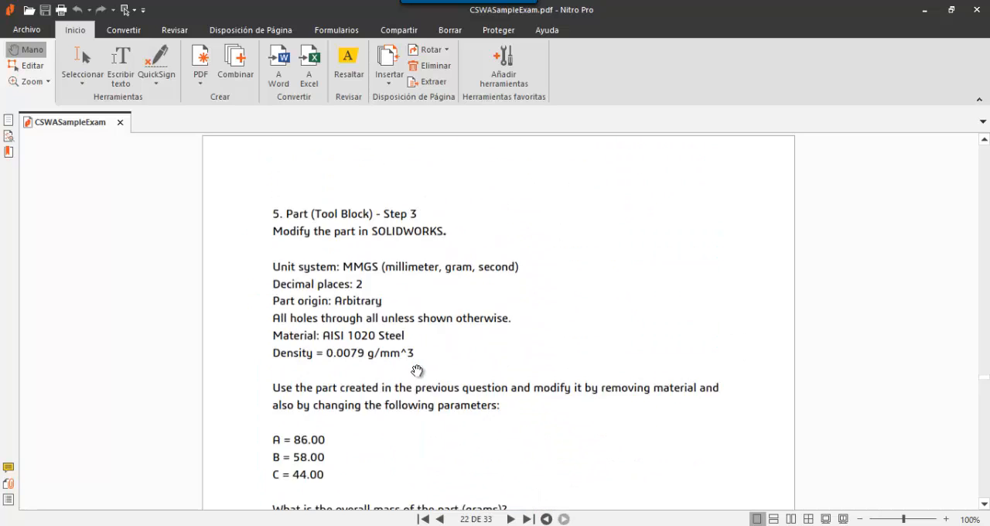
scroll(414, 364, up, 20)
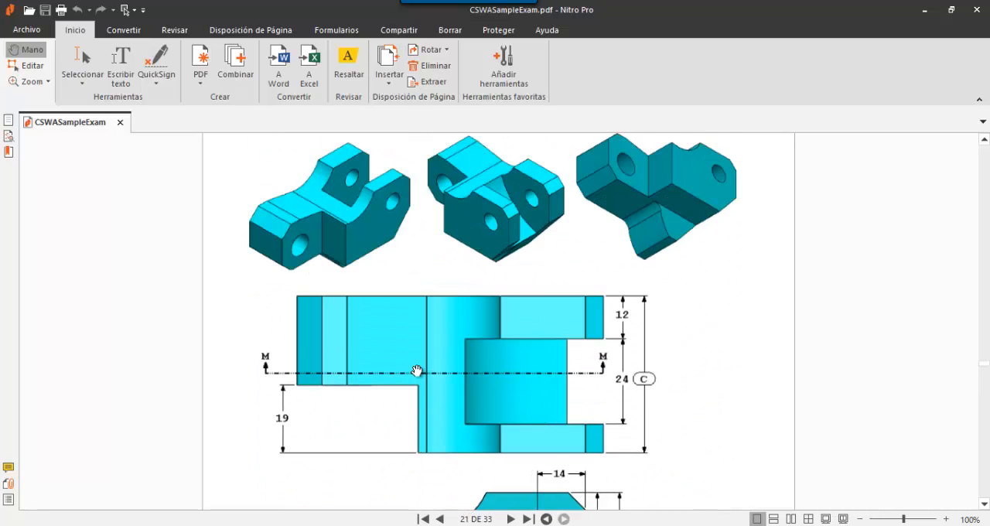
scroll(408, 352, up, 10)
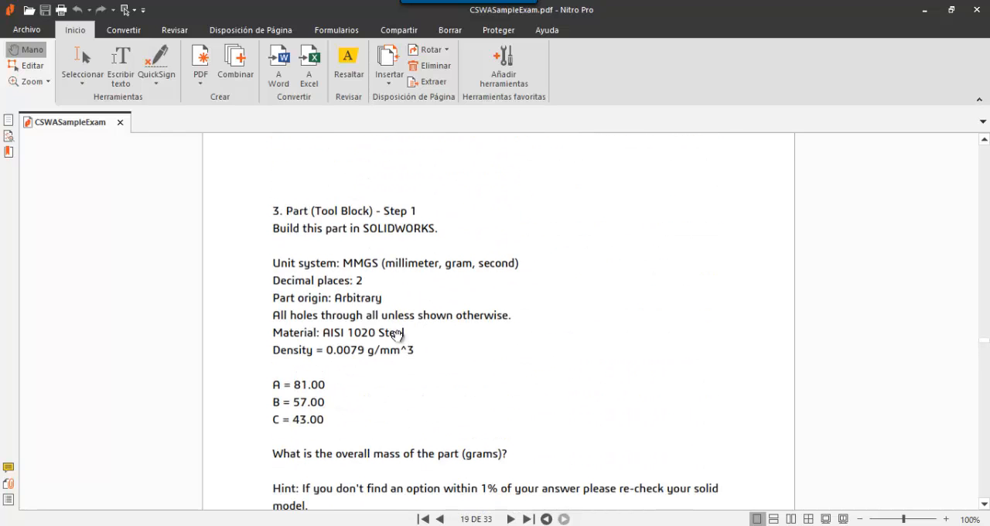
scroll(384, 290, up, 10)
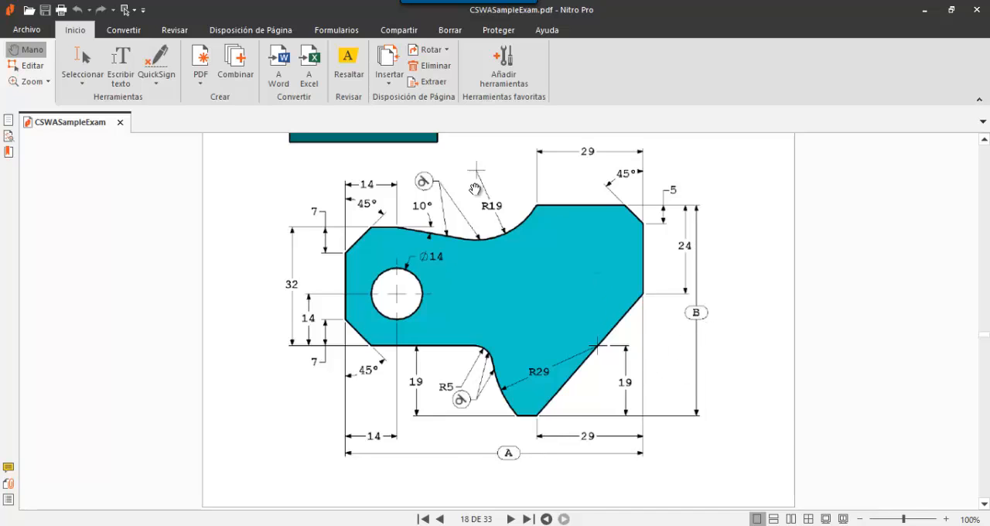
scroll(542, 317, up, 5)
scroll(545, 322, up, 3)
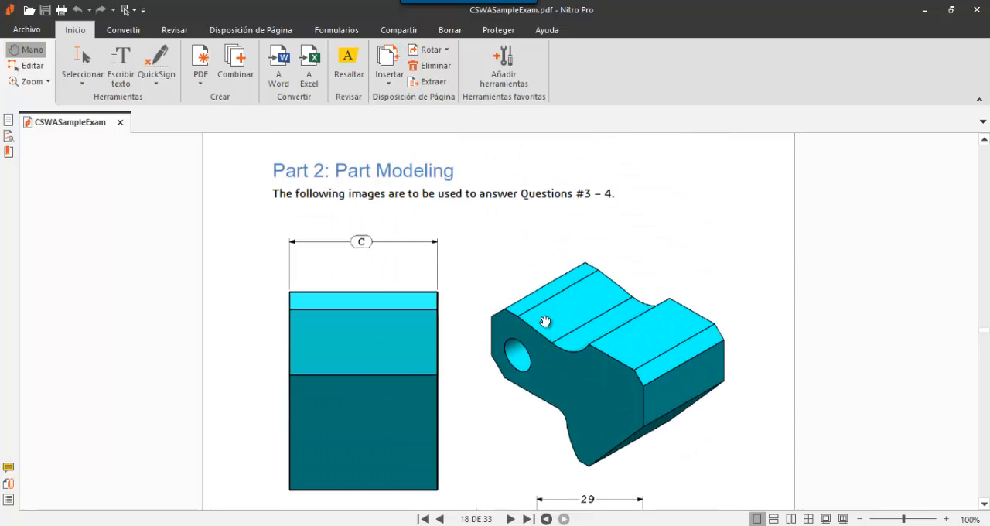
scroll(515, 274, down, 10)
scroll(515, 274, down, 20)
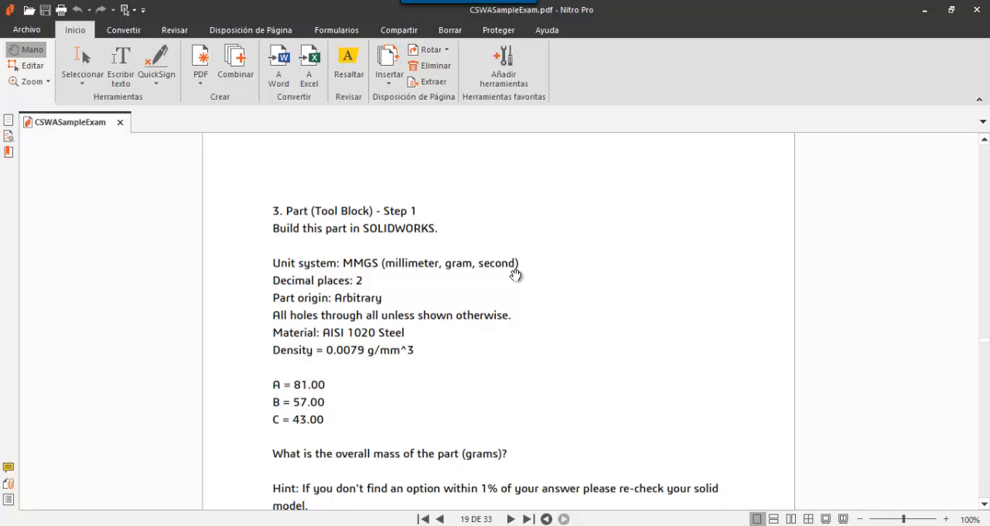
scroll(526, 336, down, 15)
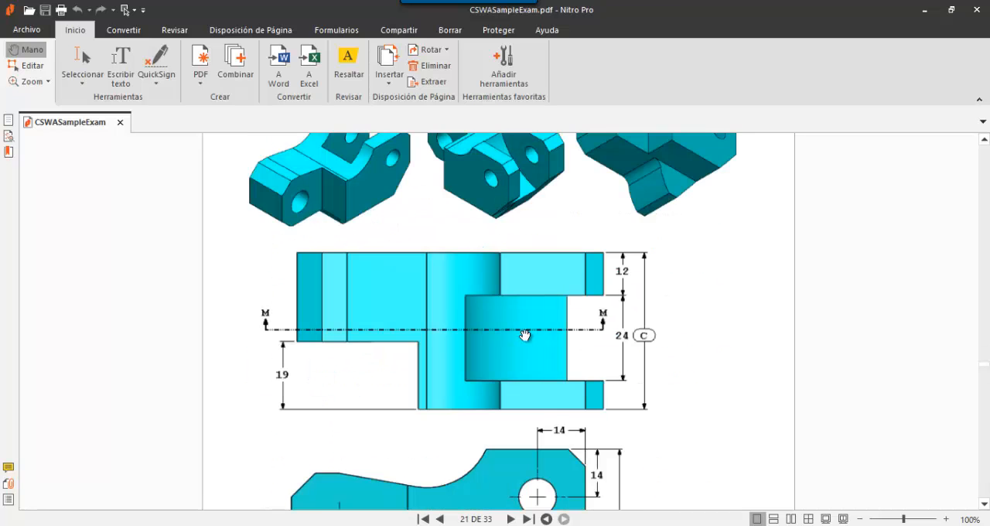
scroll(495, 292, down, 3)
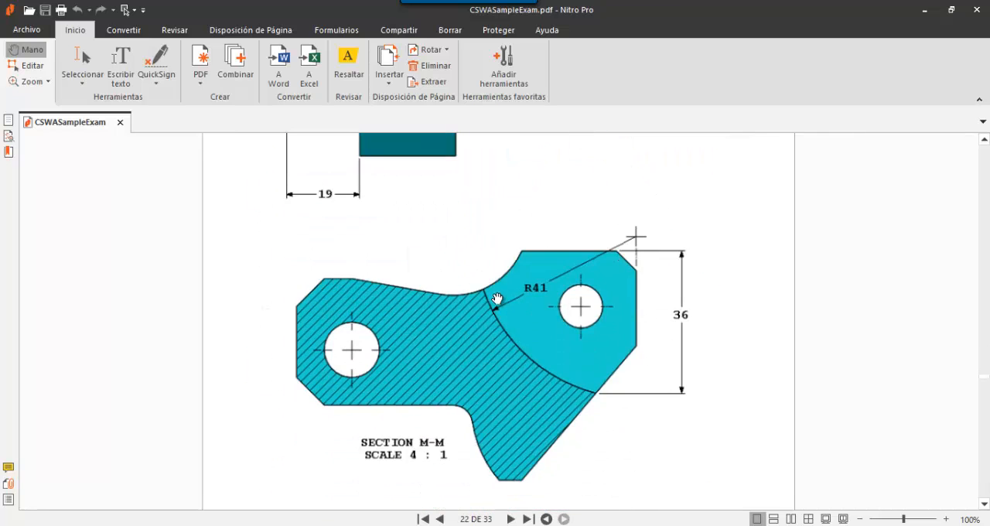
scroll(500, 289, up, 15)
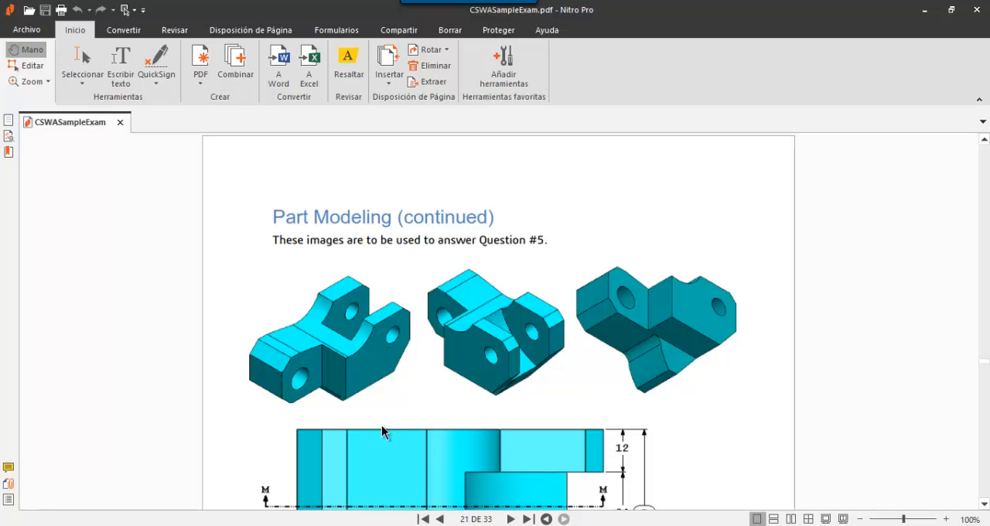
- Switch to SOLIDWORKS and create a new part (Pieza) document
mouse_move(508, 524)
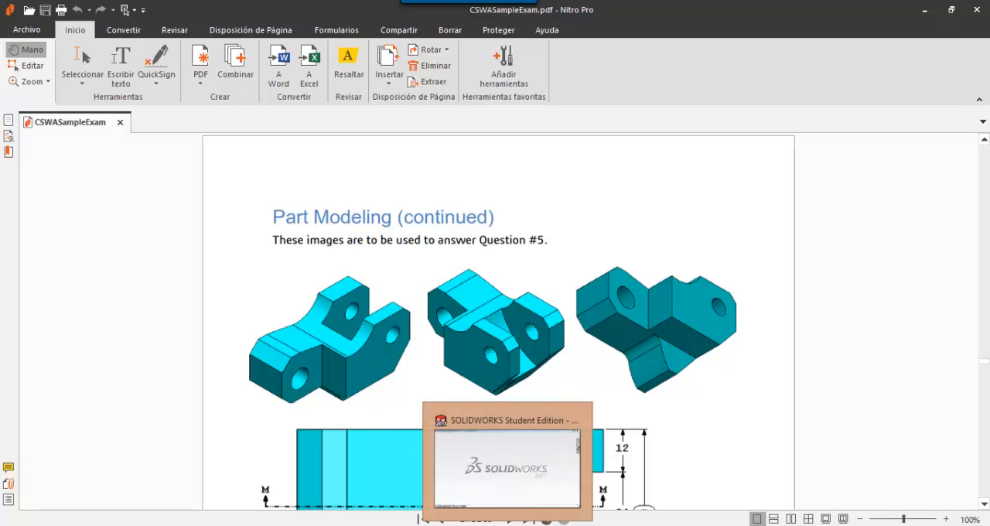
click(508, 468)
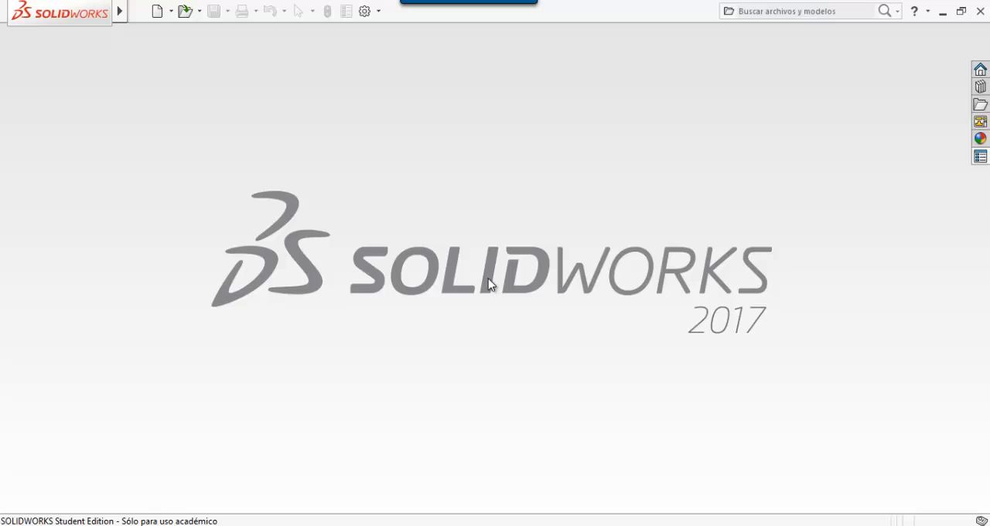
key(alt+Tab)
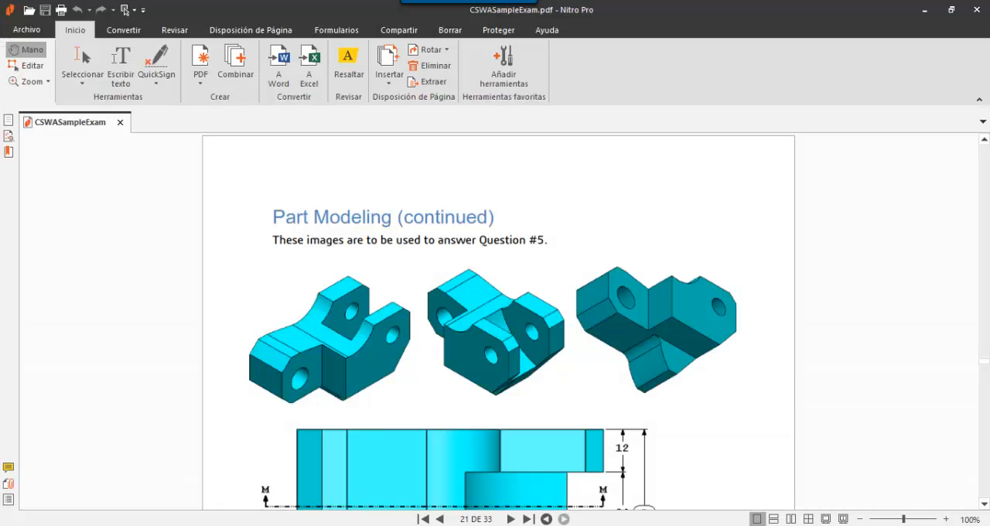
scroll(391, 354, up, 5)
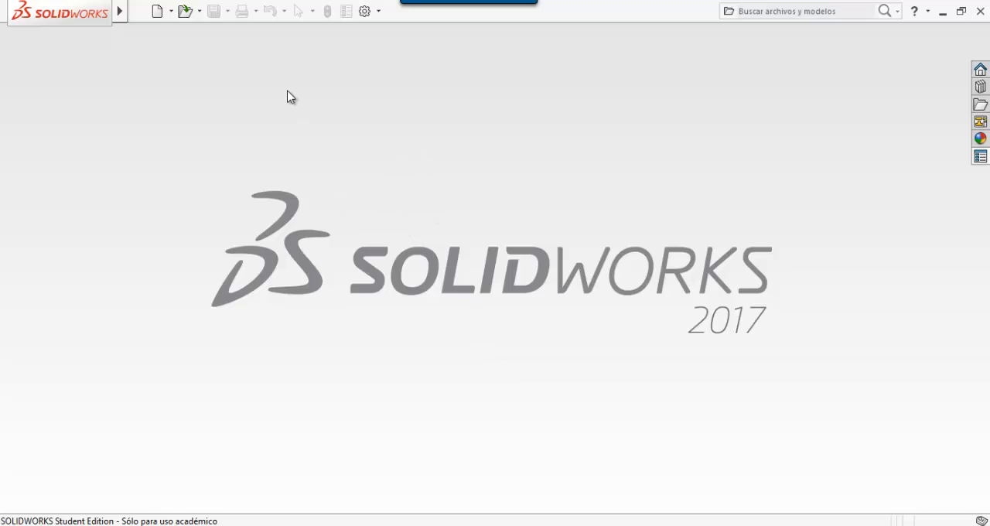
click(158, 11)
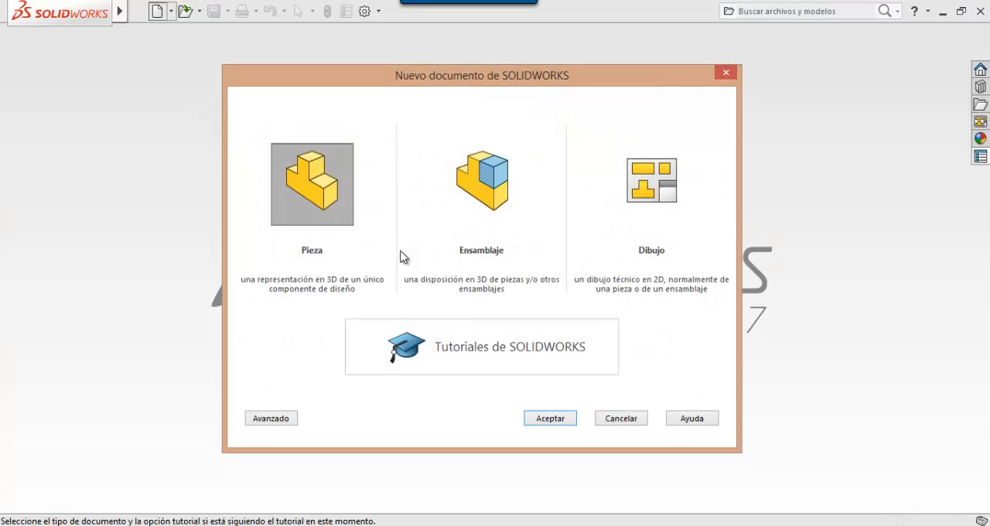
click(558, 417)
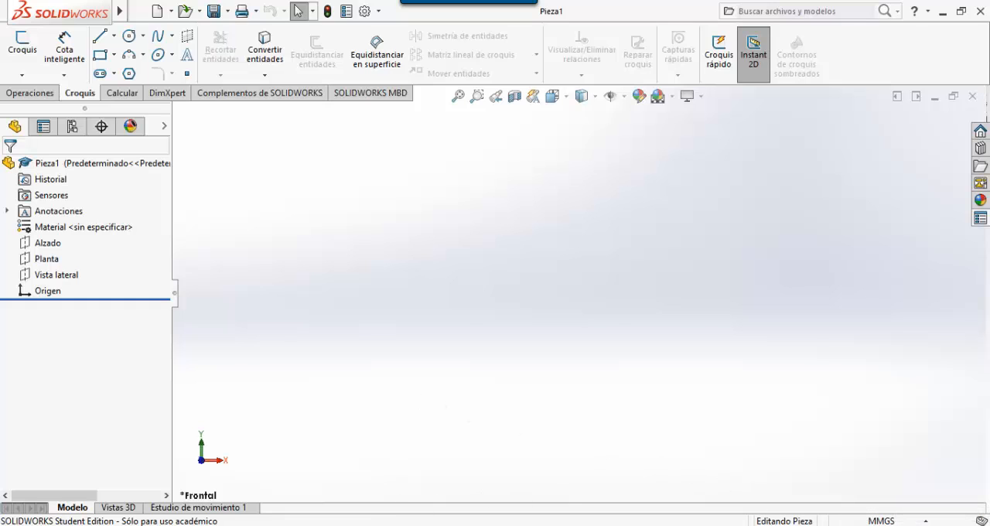
- Return to the exam PDF in Nitro Pro and check the Tool Block Step 1 unit system, material and A, B, C parameters
key(alt+Tab)
scroll(420, 418, up, 10)
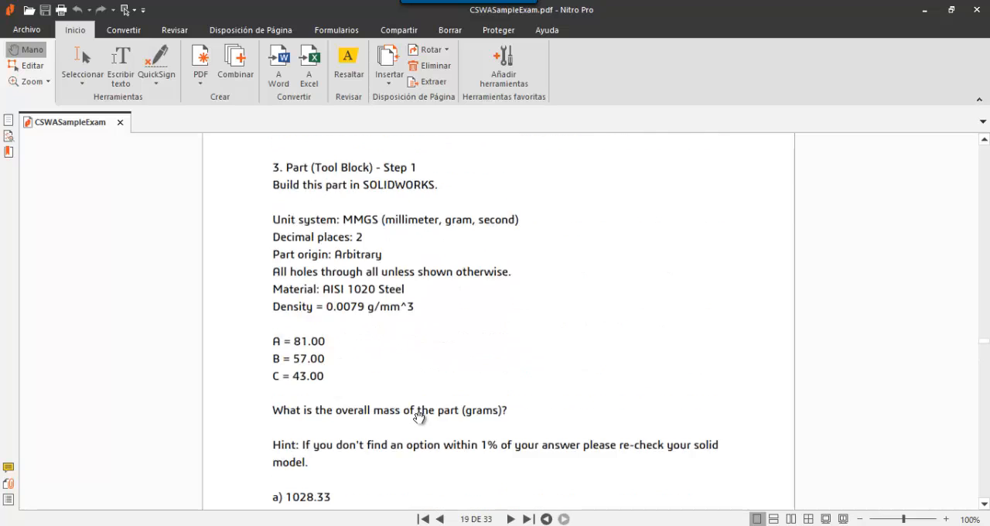
scroll(419, 417, down, 10)
scroll(419, 417, up, 9)
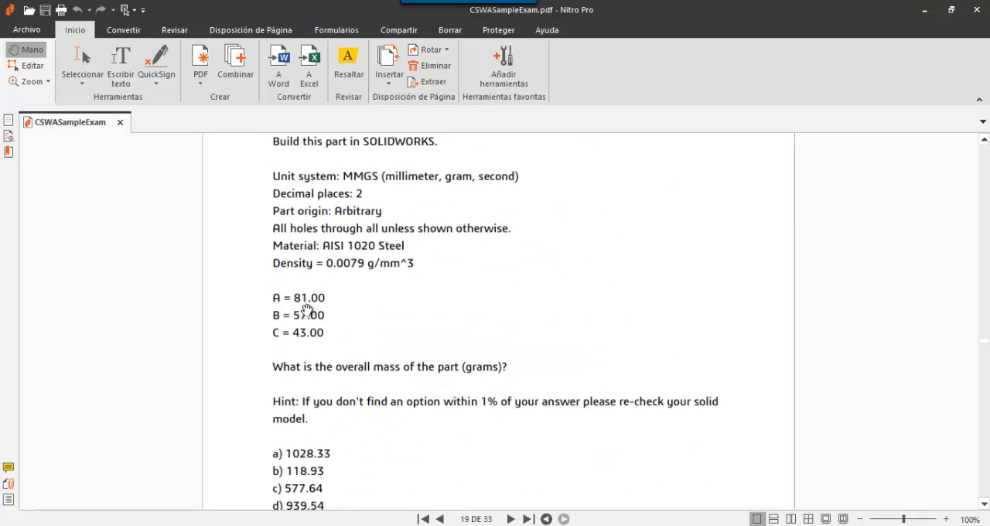
- Switch to SOLIDWORKS and sketch a corner rectangle about 109 by 83 mm from the origin on the front plane (Alzado)
key(alt+Tab)
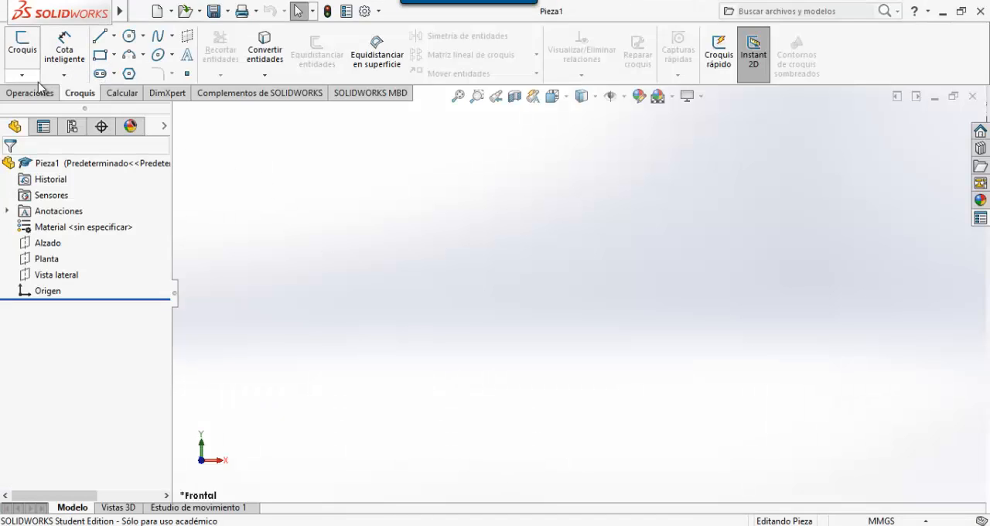
click(22, 43)
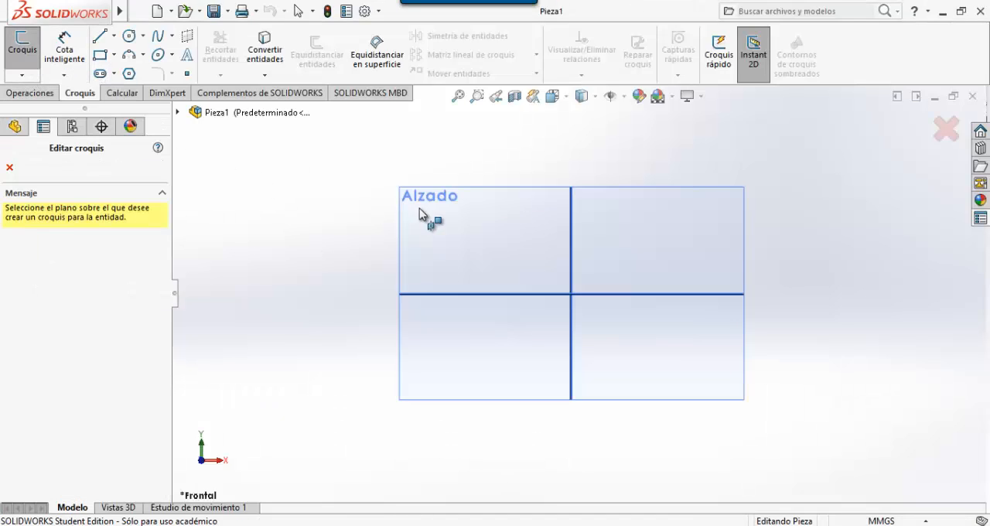
click(431, 221)
click(99, 54)
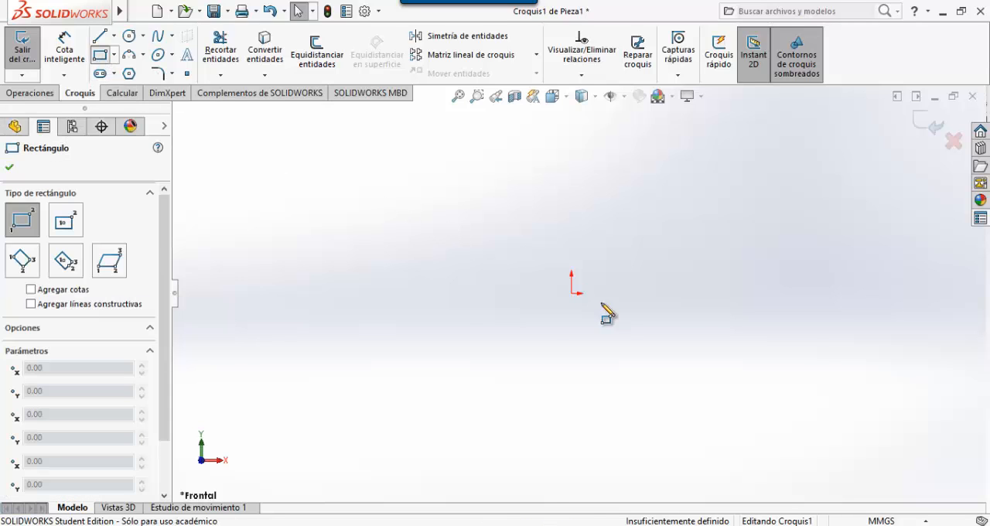
click(571, 293)
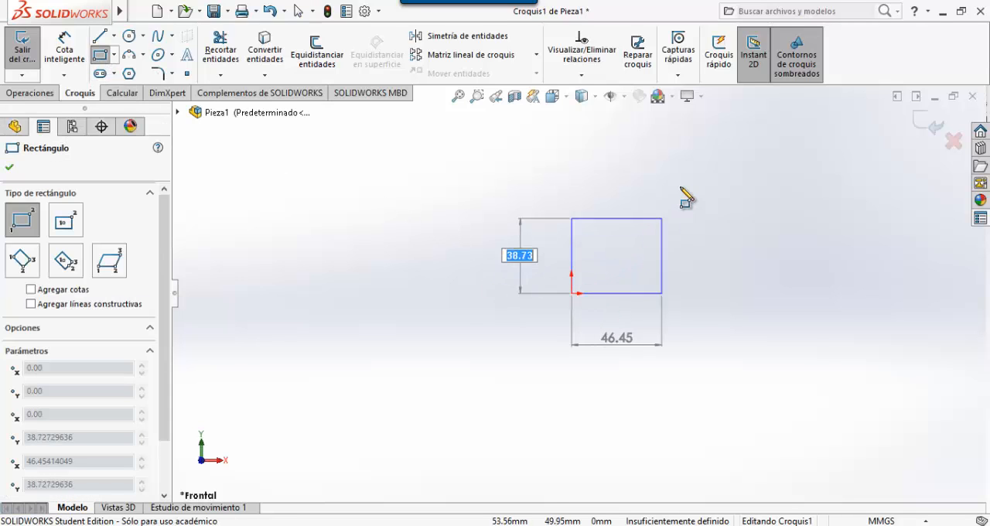
click(783, 132)
key(Escape)
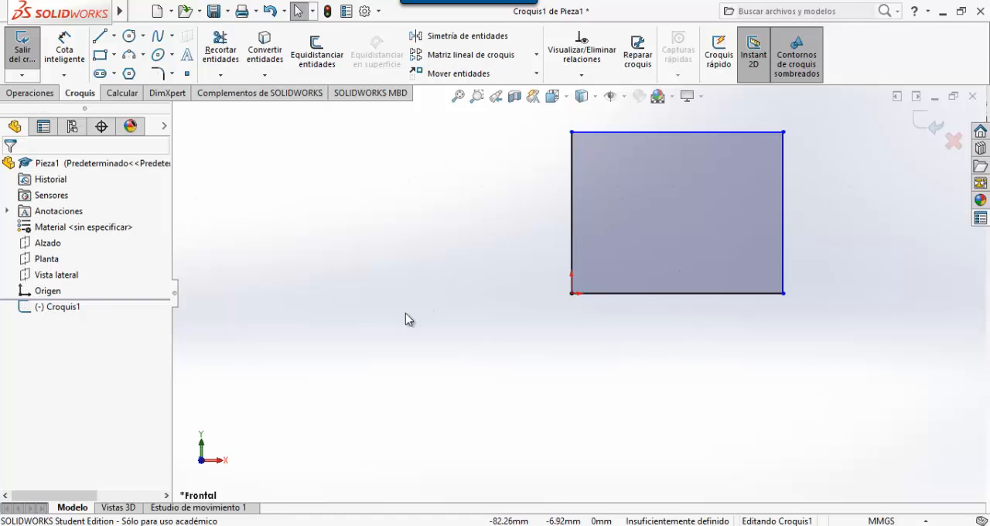
- Dimension the rectangle's bottom edge and set its length to 81 mm
scroll(404, 314, down, 4)
scroll(353, 356, up, 7)
scroll(353, 356, up, 1)
scroll(906, 251, down, 2)
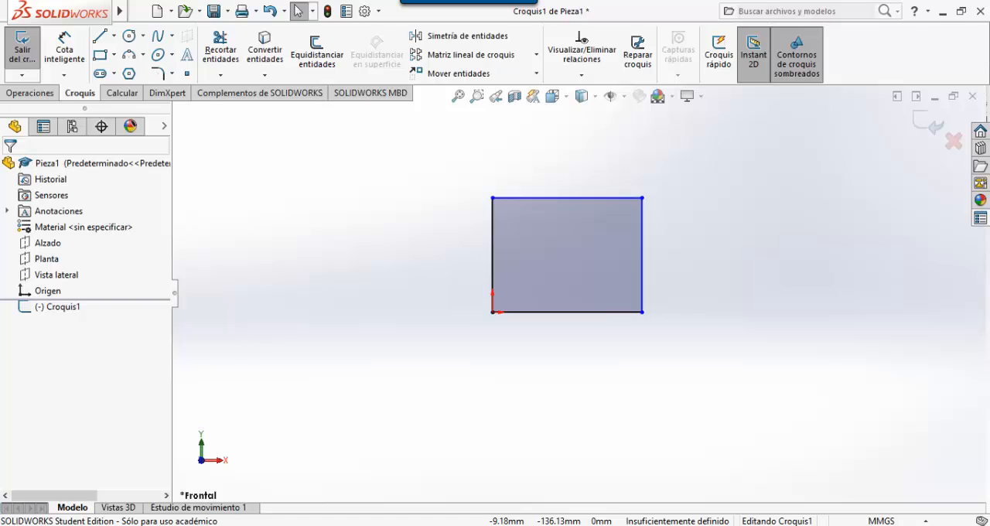
key(alt+Tab)
key(alt+Tab)
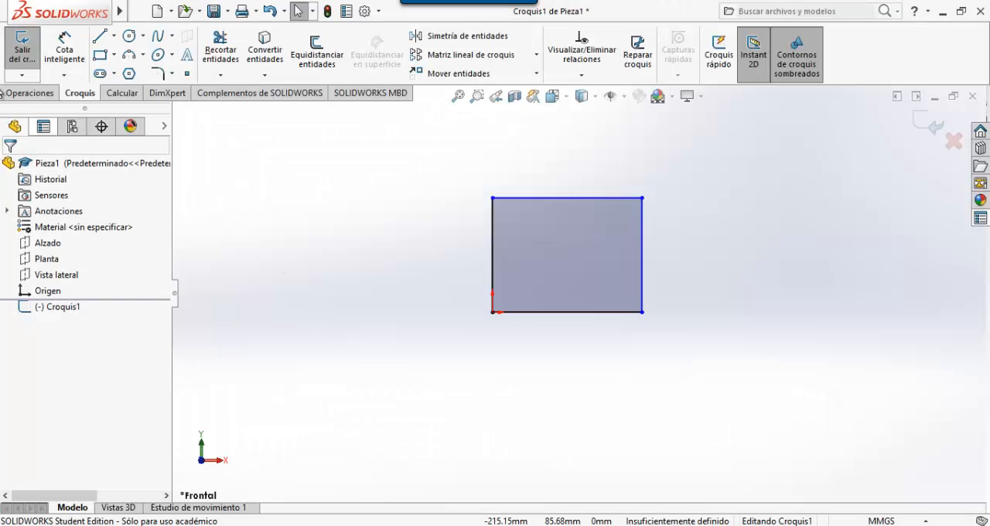
click(56, 48)
click(569, 312)
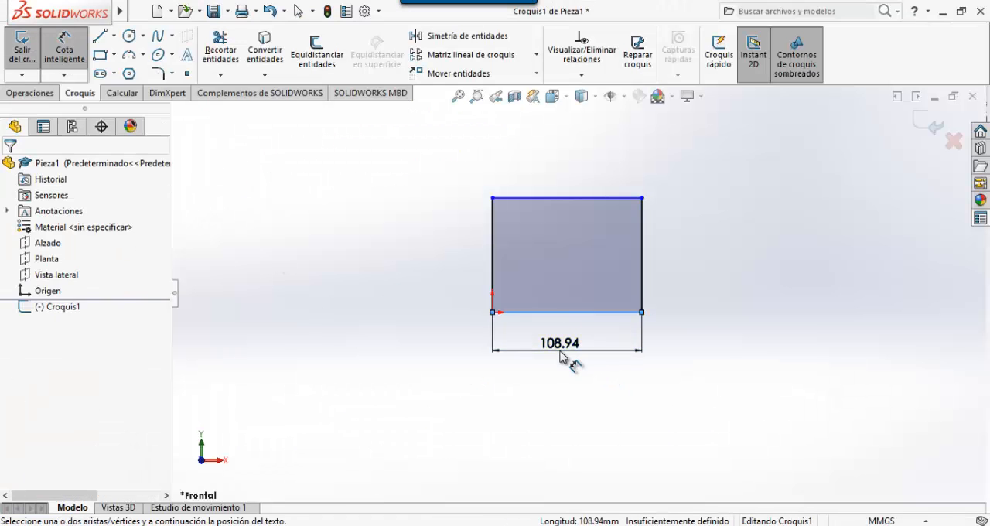
click(567, 352)
text(81)
key(Return)
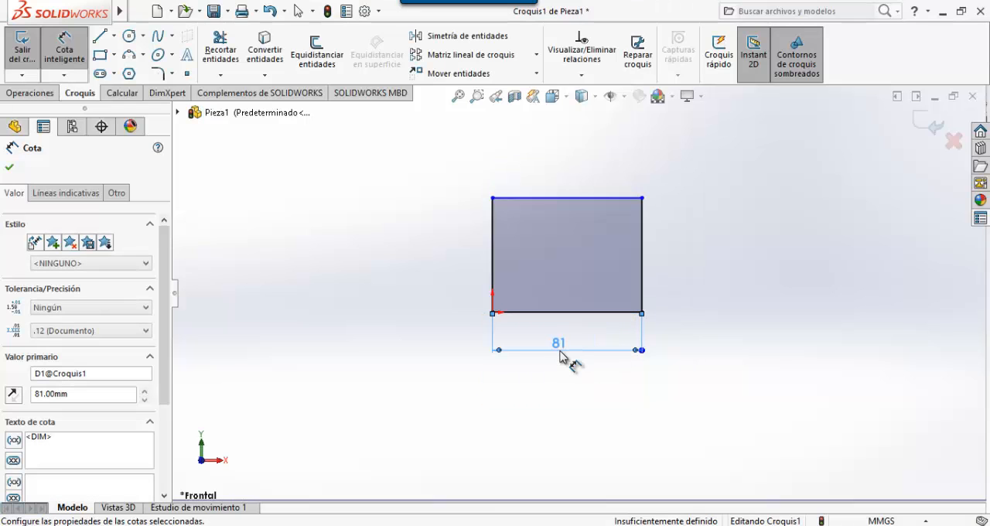
- Check parameter B in the exam PDF and dimension the rectangle's vertical edge in SOLIDWORKS at 57 mm
key(alt+Tab)
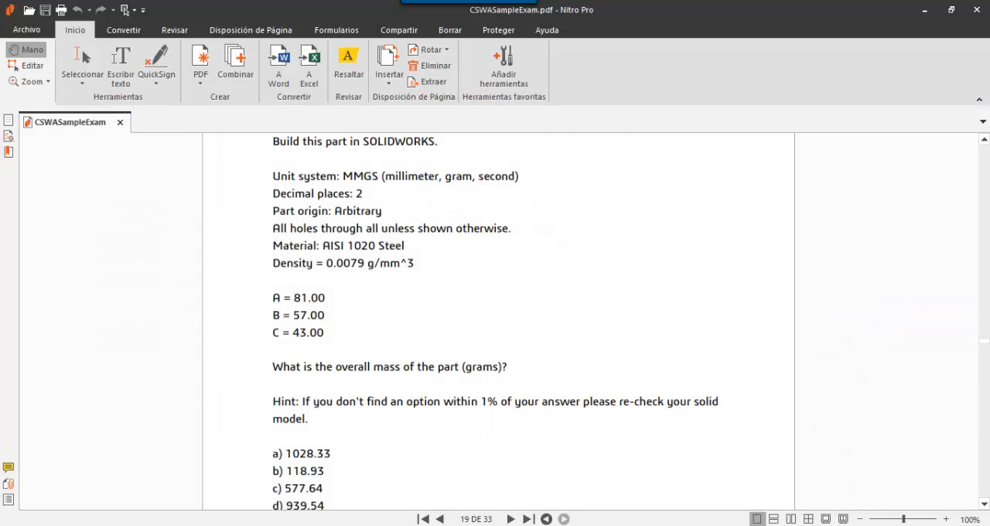
key(alt+Tab)
click(492, 258)
click(456, 259)
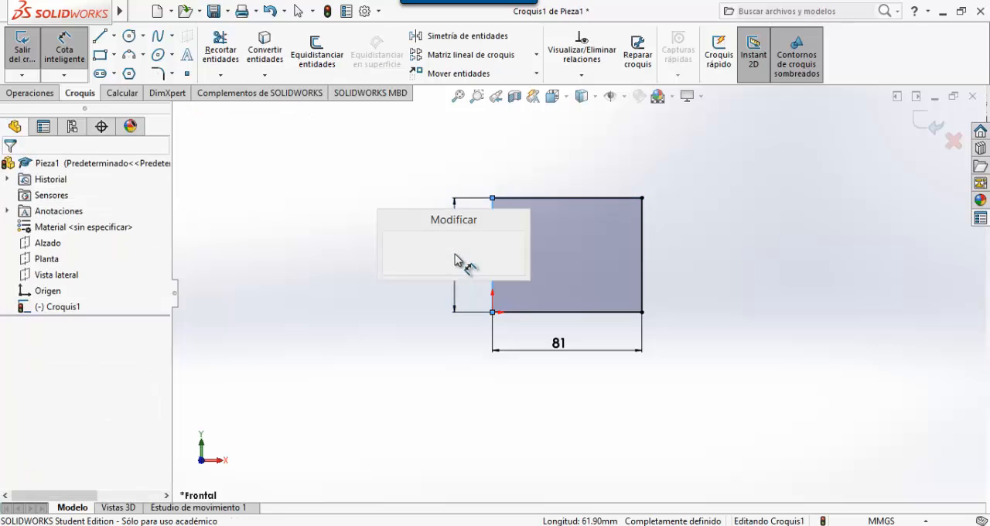
text(57)
key(Return)
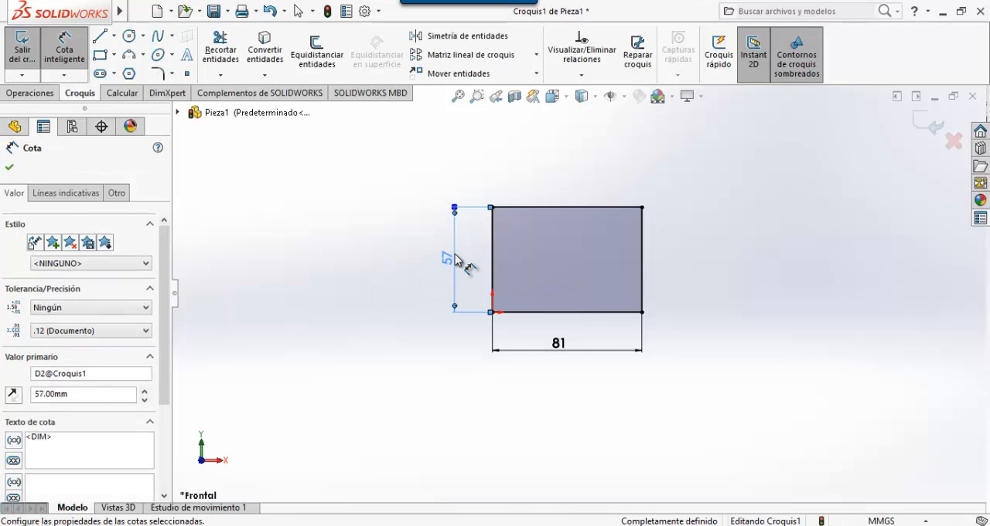
key(Escape)
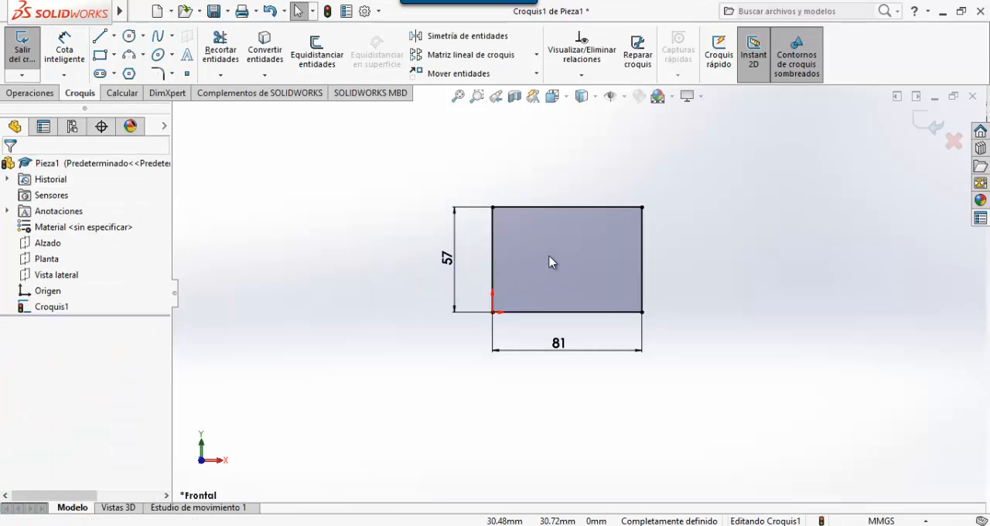
- Exit the sketch and extrude the rectangle as a boss to a blind depth of 43 mm
click(932, 125)
middle_drag(711, 193, 665, 267)
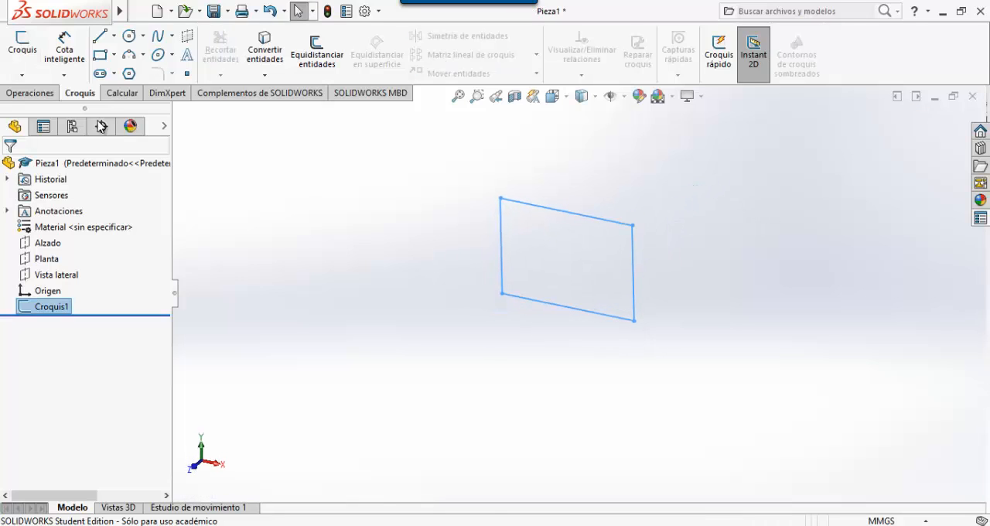
click(35, 92)
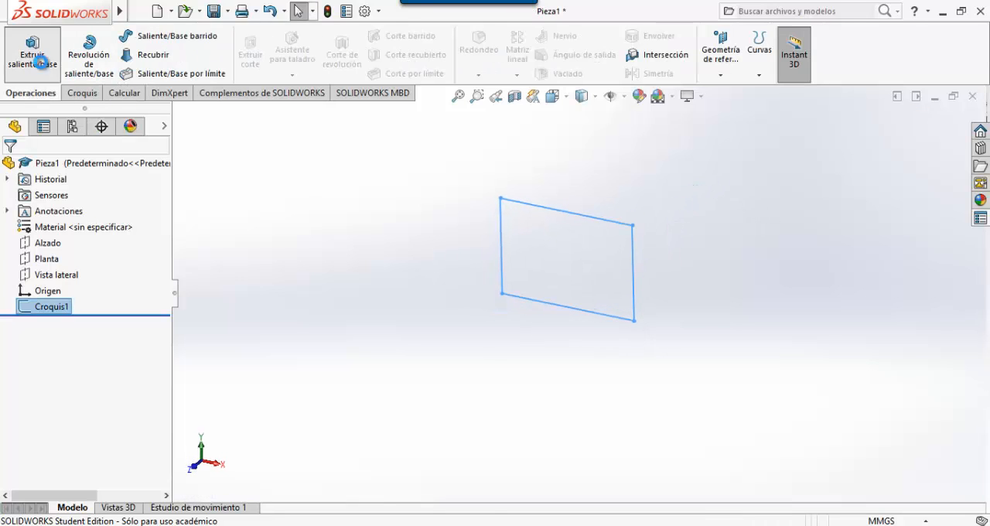
click(40, 64)
text(43)
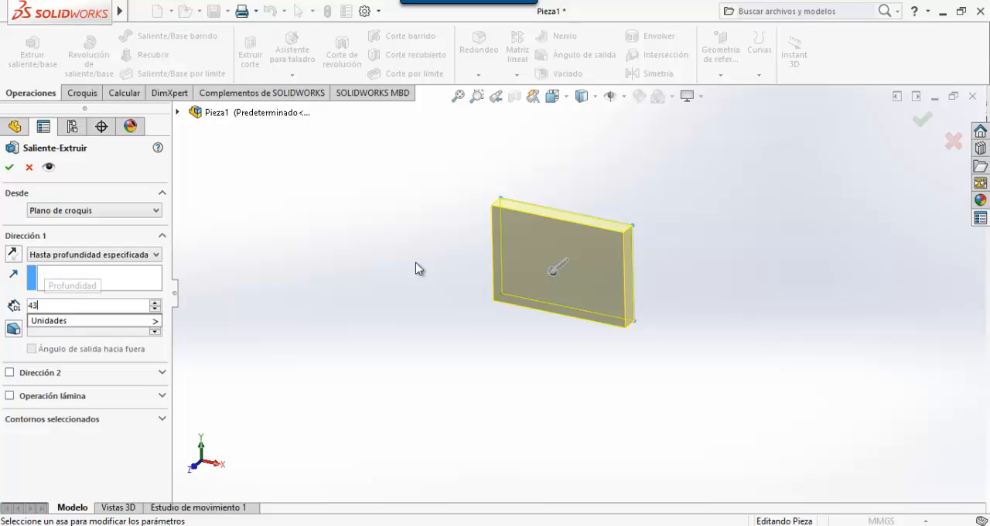
key(Return)
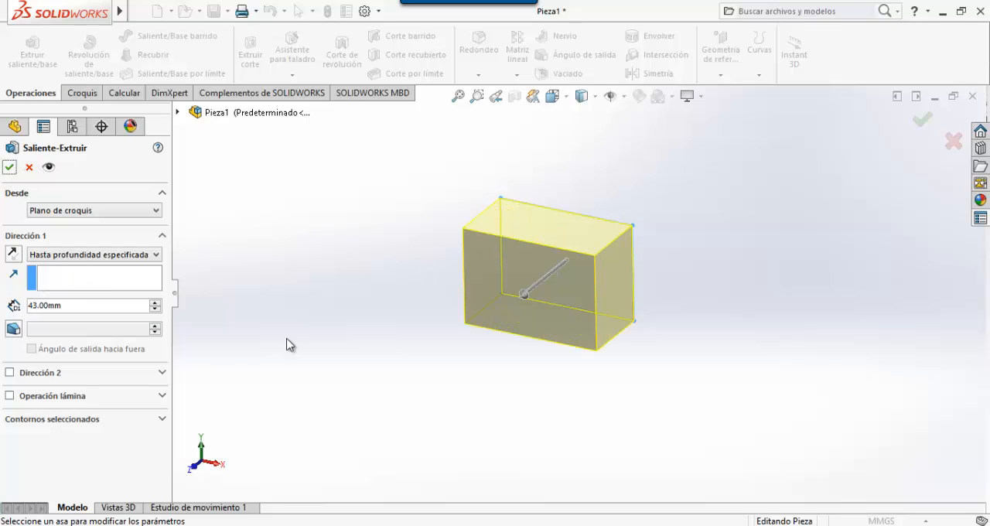
click(8, 167)
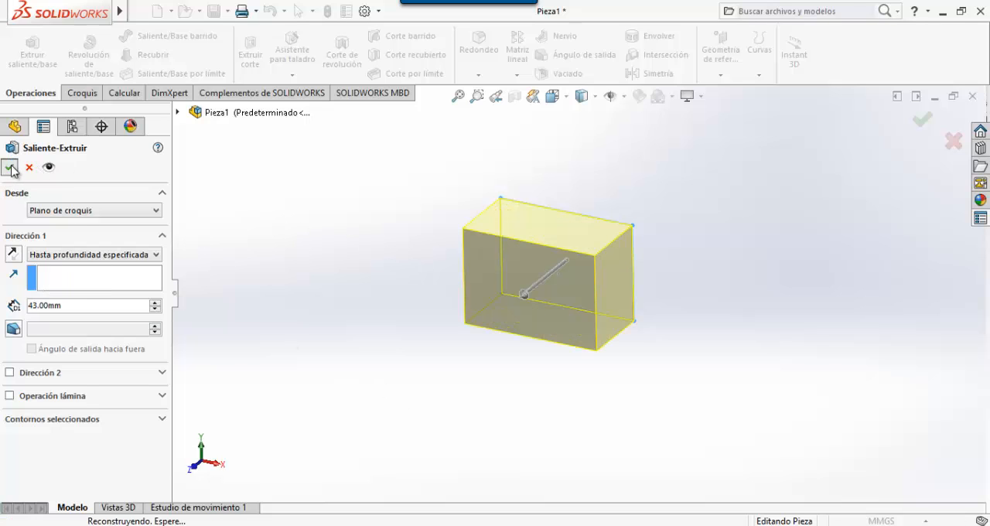
- Check the material in the exam PDF and apply AISI 1020 from the steel (Acero) category to the part in SOLIDWORKS
key(alt+Tab)
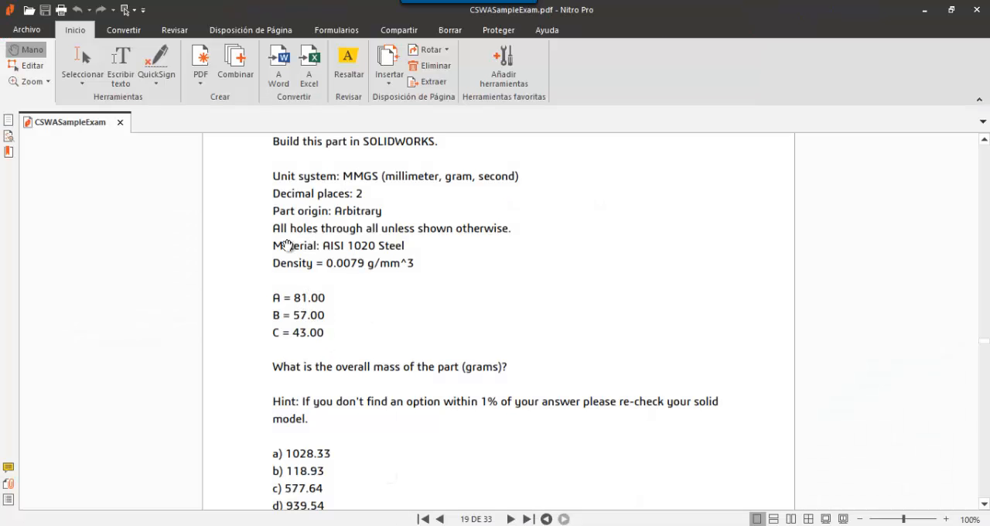
key(alt+Tab)
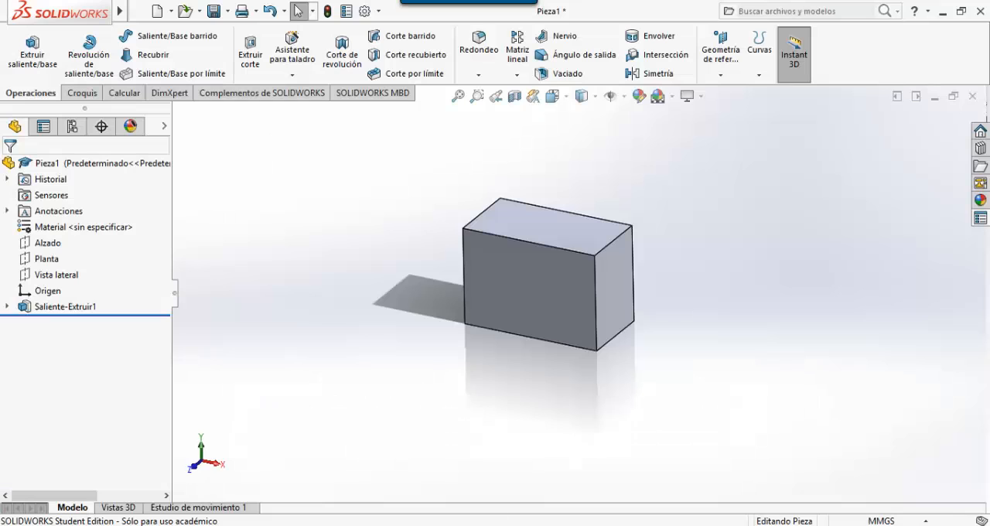
right_click(62, 229)
click(71, 232)
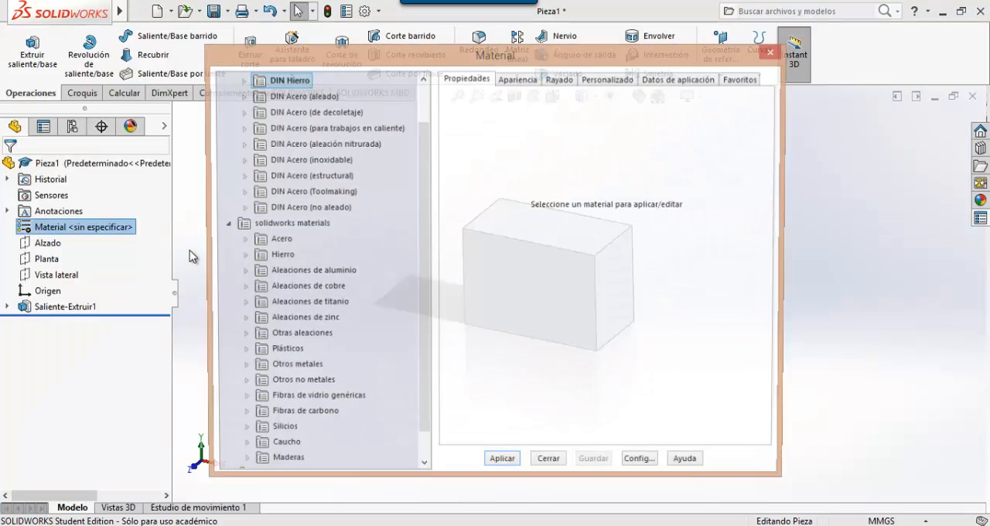
click(241, 241)
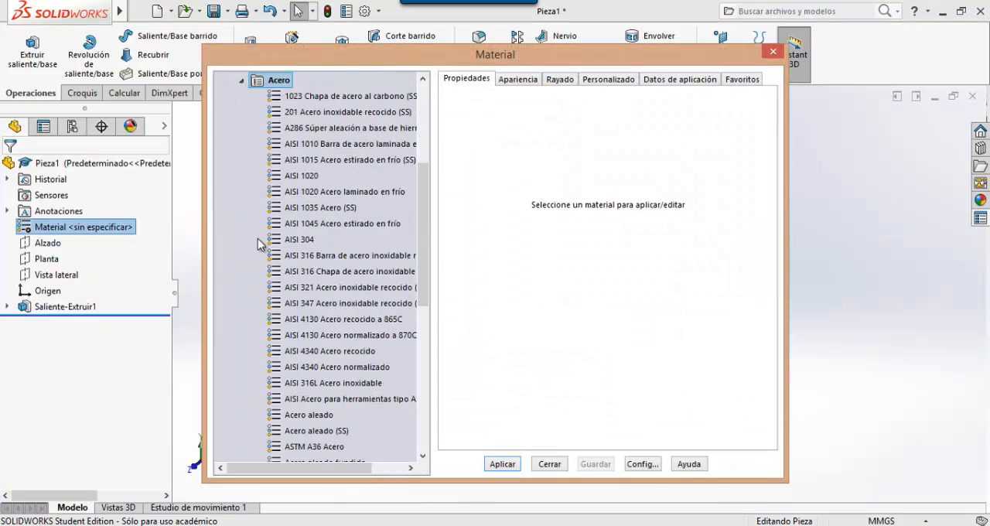
click(297, 176)
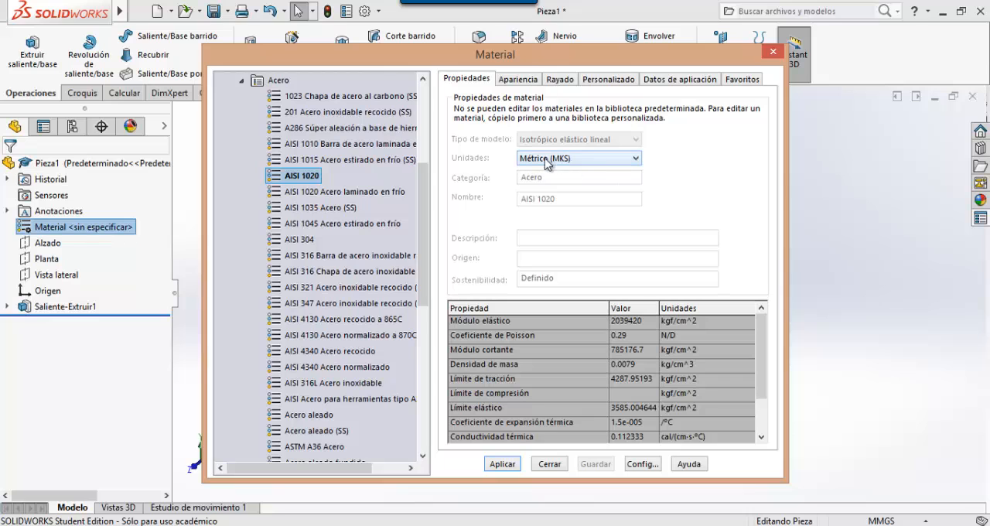
click(503, 465)
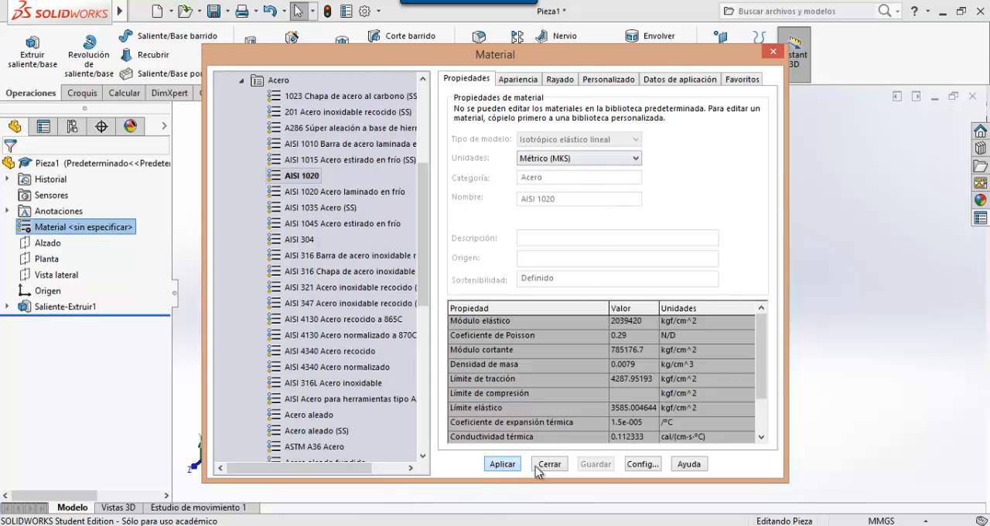
click(551, 464)
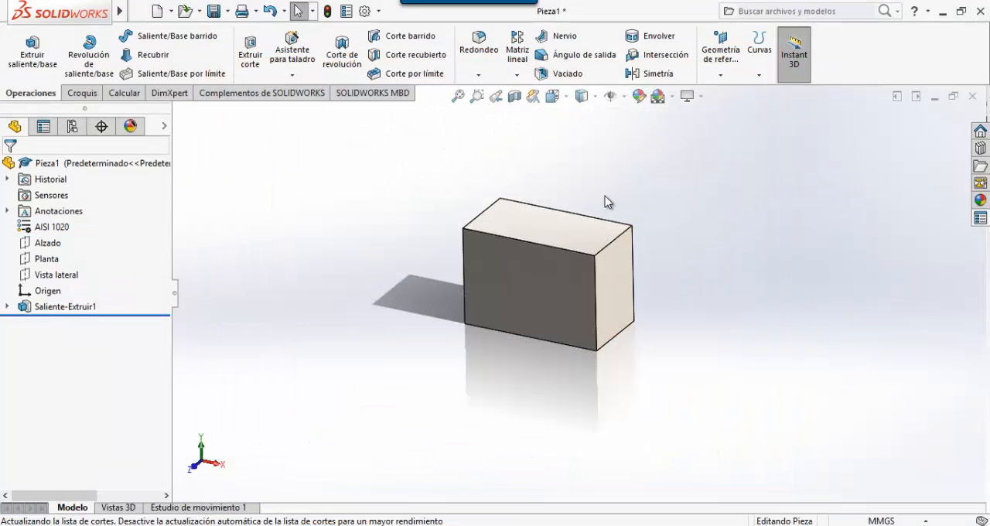
- Evaluate the mass properties of the extruded block and close the results
click(132, 94)
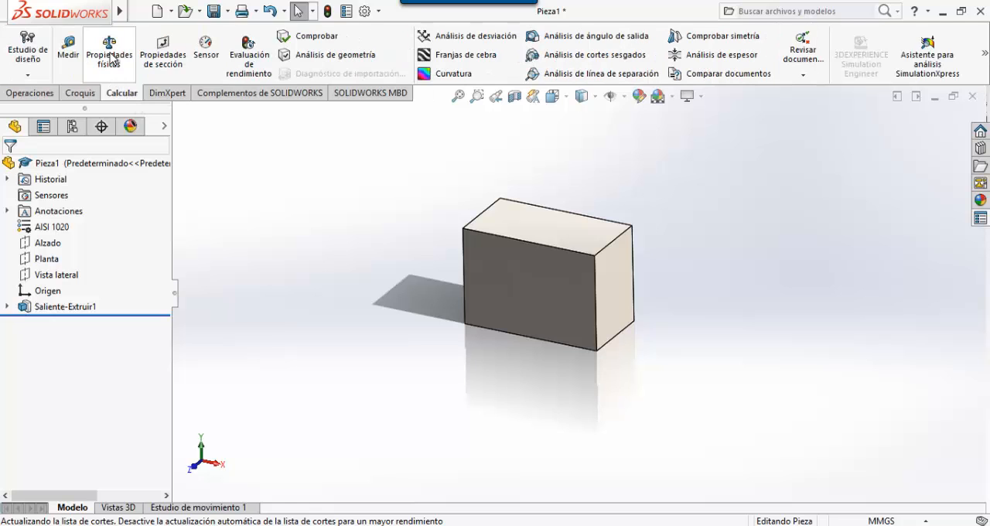
click(129, 60)
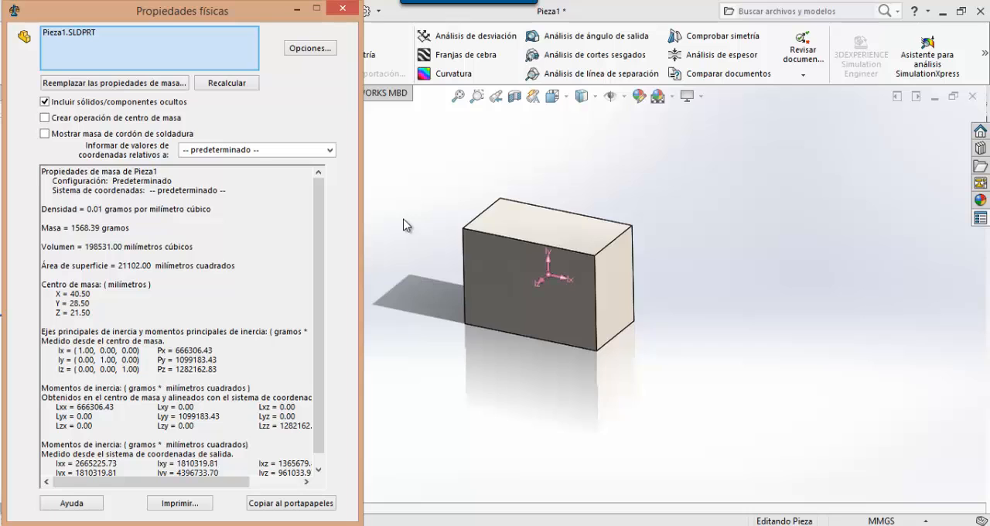
click(342, 8)
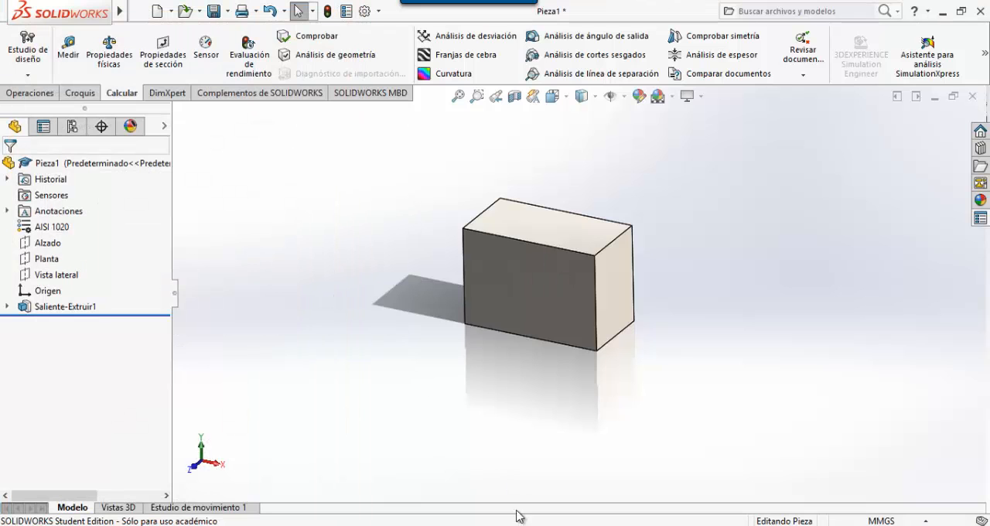
- Switch to the exam PDF in Nitro Pro and read the modified A, B and C parameters on page 20
key(alt+Tab)
scroll(439, 290, down, 15)
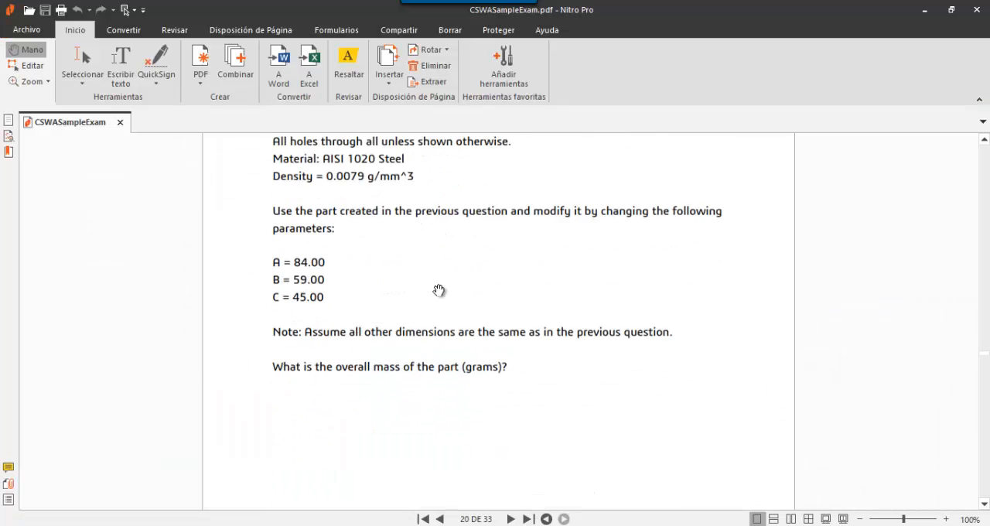
scroll(439, 290, up, 1)
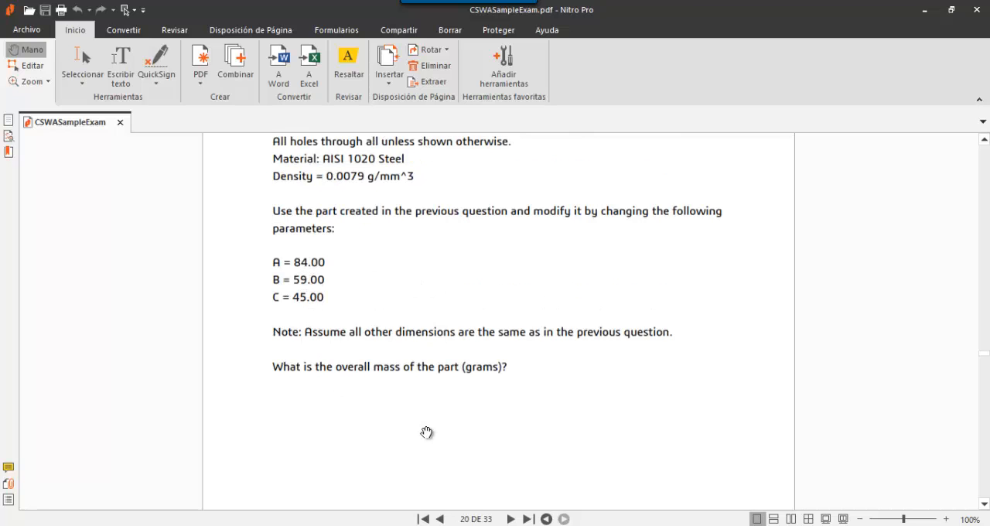
- Return to SOLIDWORKS, edit the extruded block's sketch and set the rectangle's width to 84 mm, checking parameter A in the exam PDF
key(alt+Tab)
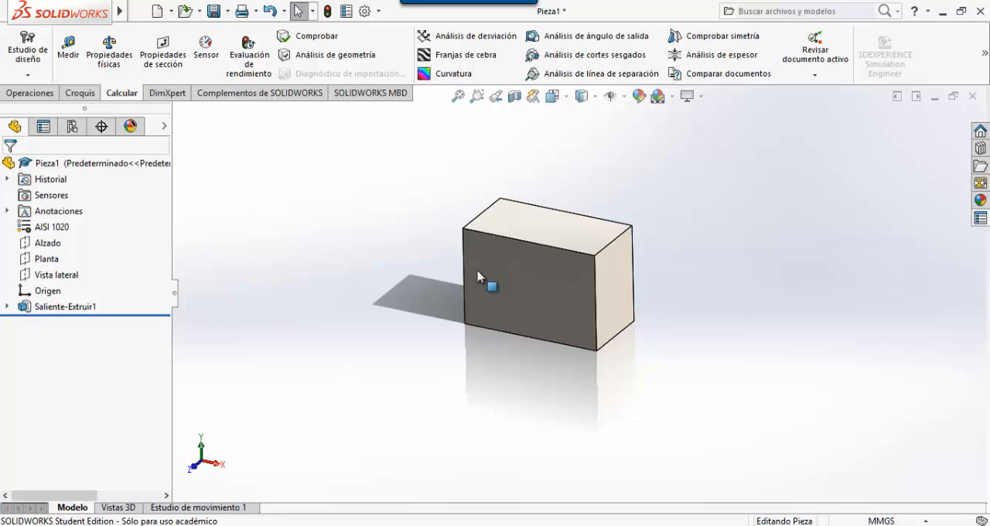
click(8, 307)
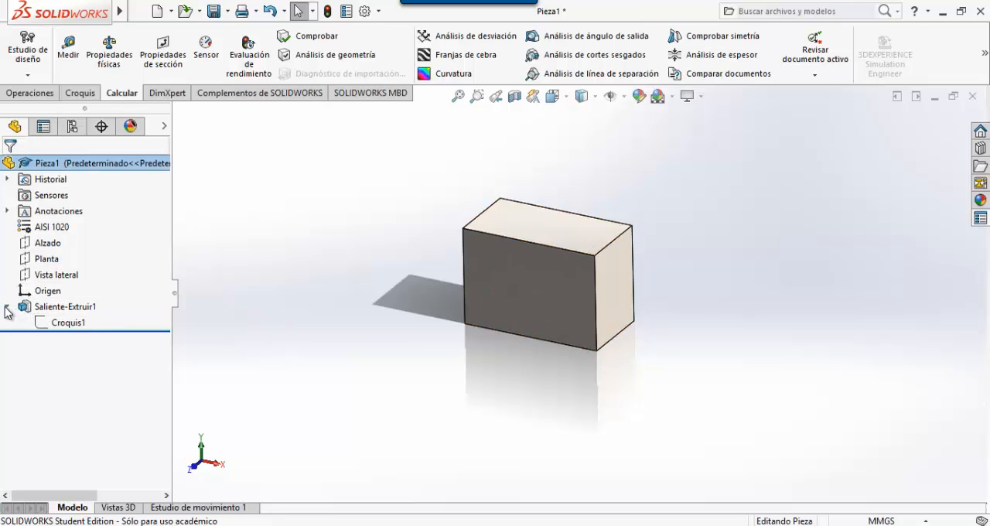
click(68, 324)
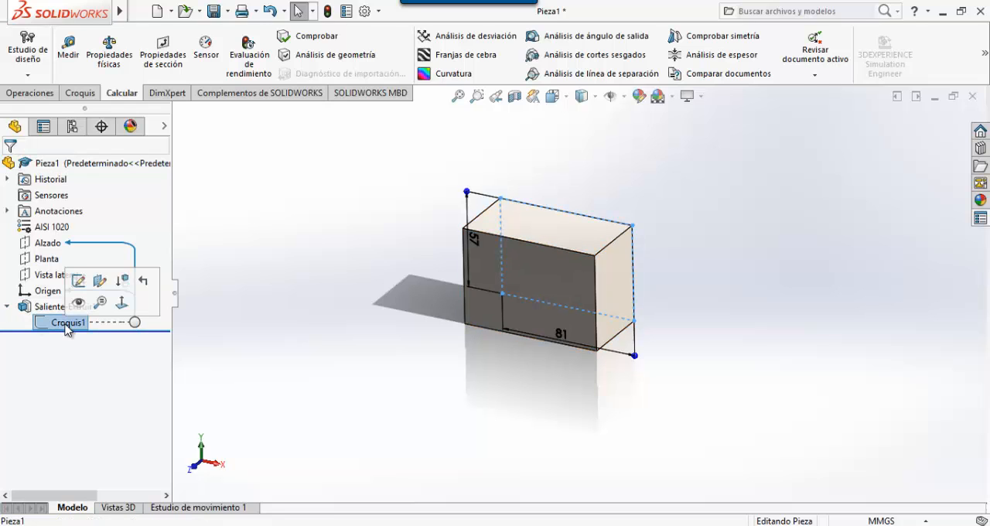
click(76, 281)
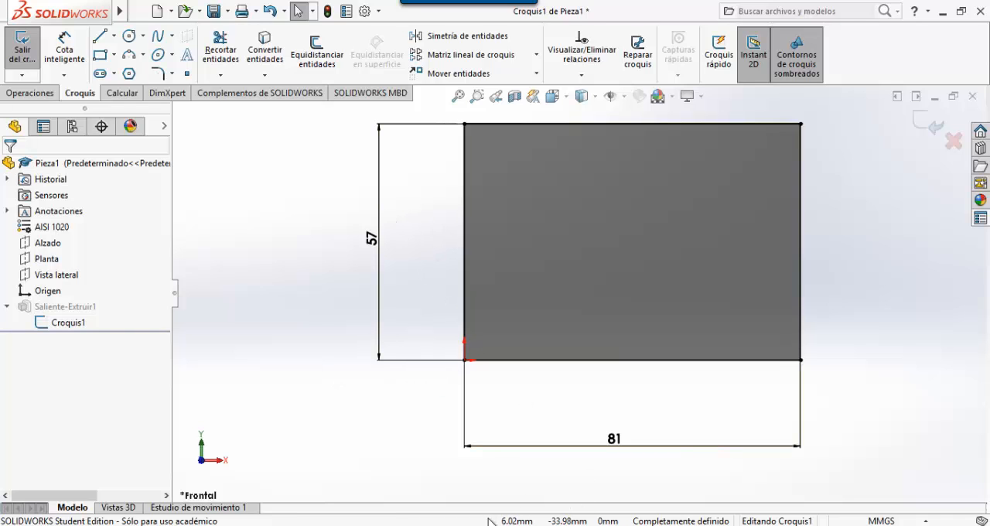
key(alt+Tab)
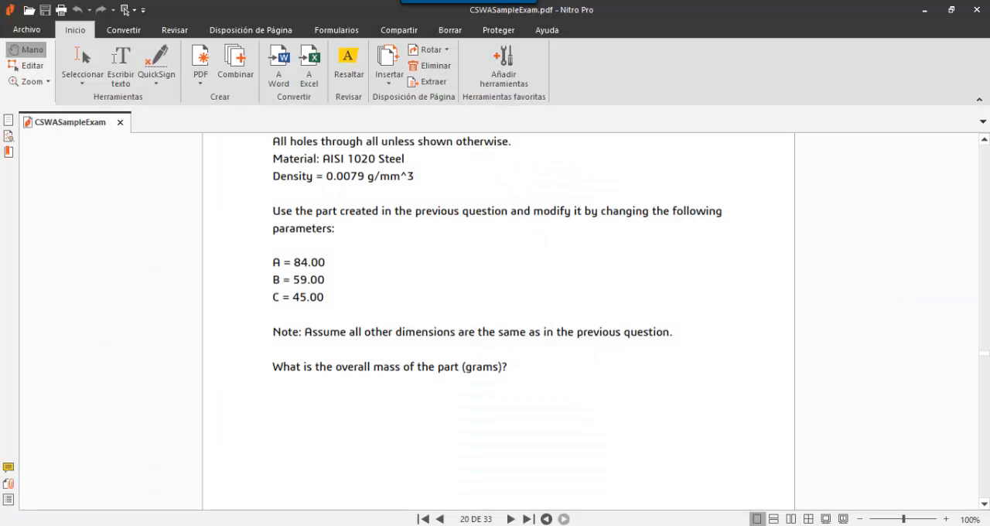
key(alt+Tab)
click(614, 443)
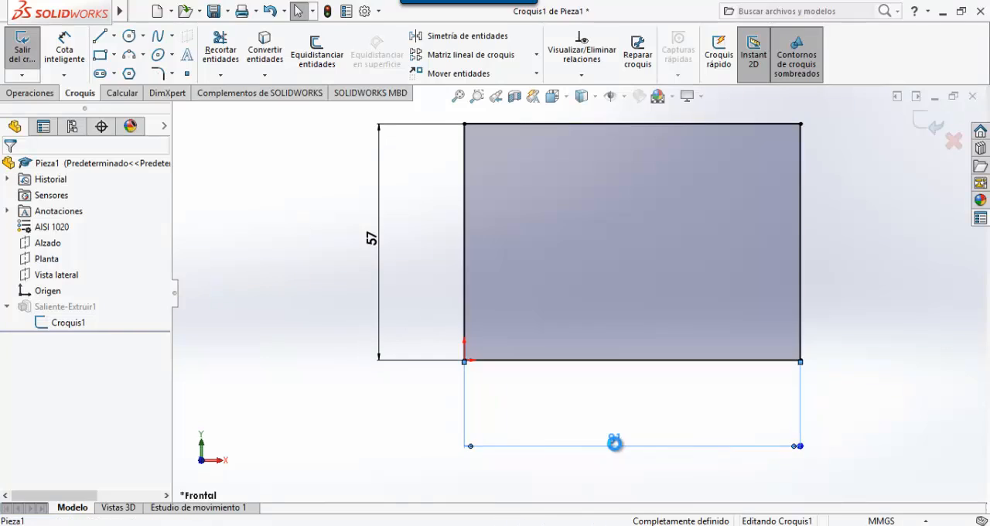
double_click(615, 443)
text(84)
key(Return)
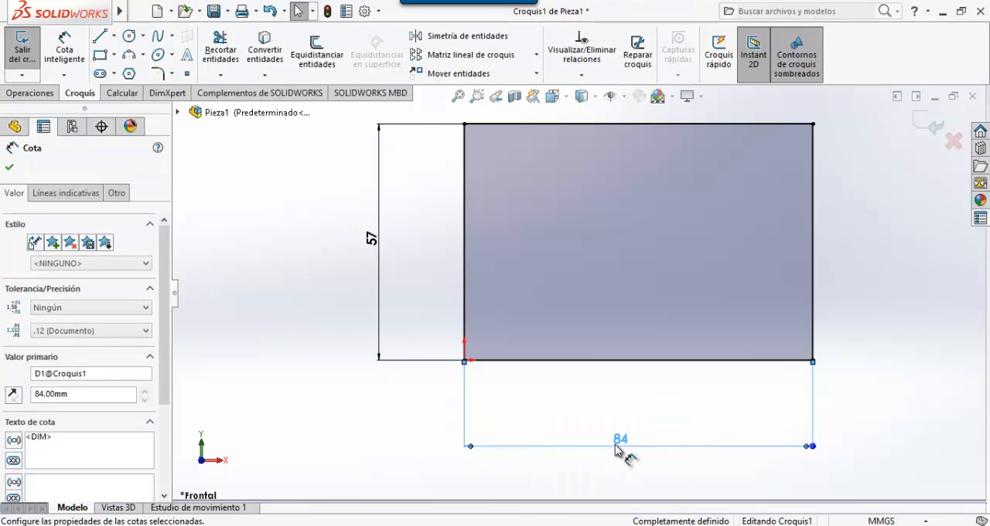
- Check parameter B in the exam PDF, set the rectangle's height to 59 mm and rebuild the part
key(alt+Tab)
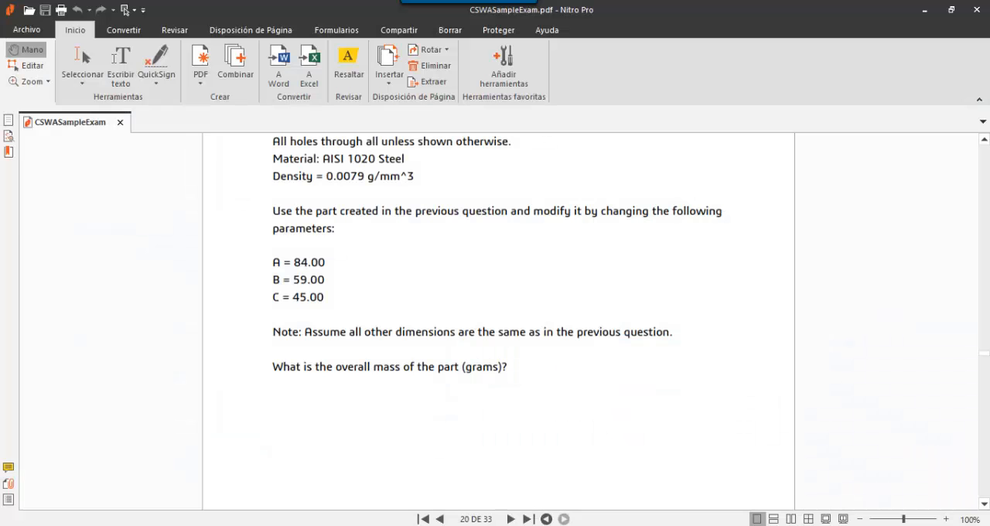
key(alt+Tab)
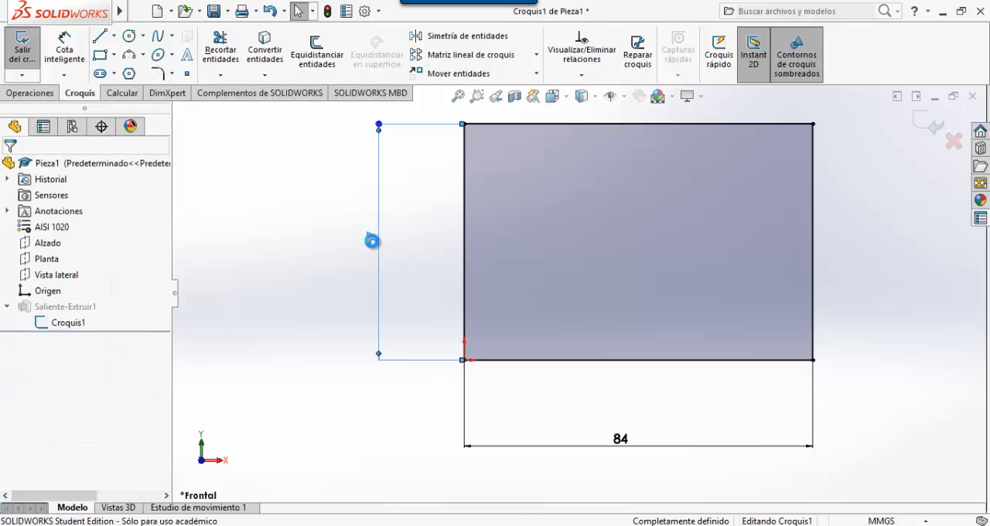
double_click(372, 242)
text(59)
key(Return)
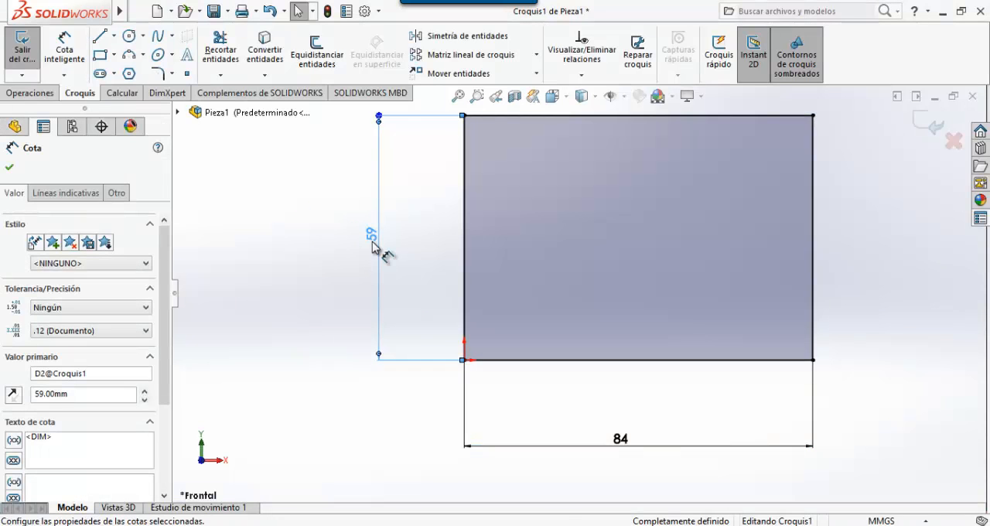
click(313, 280)
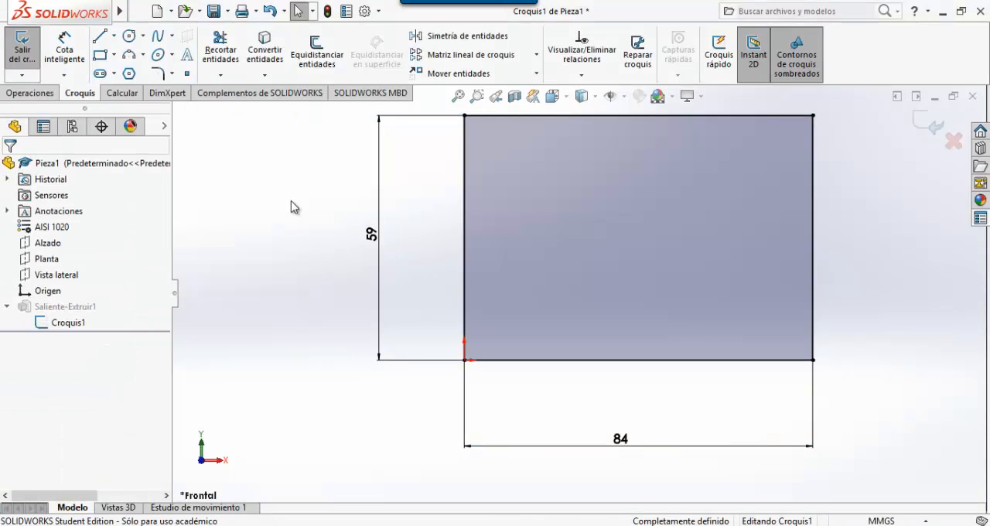
click(328, 11)
middle_drag(765, 271, 705, 301)
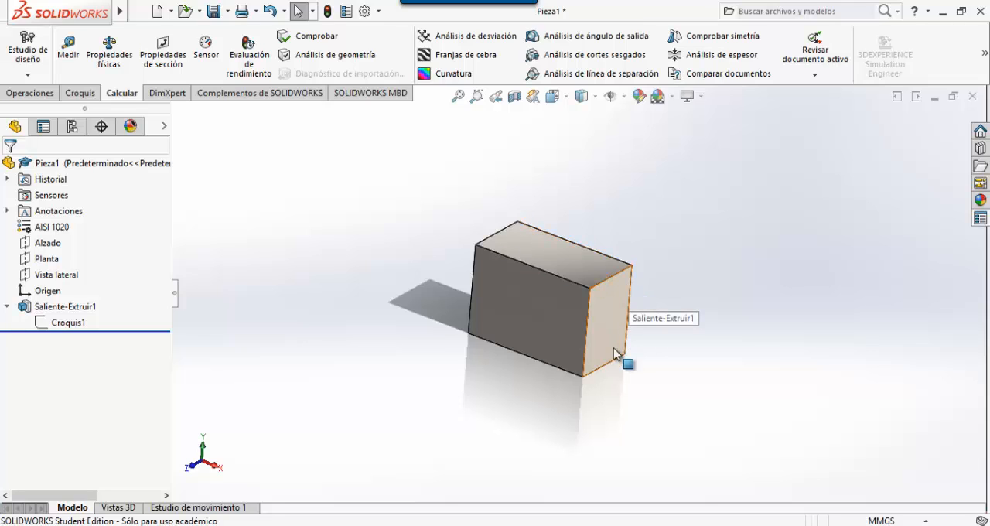
- Check parameter C in the exam PDF and edit the block's extrusion to a blind depth of 45 mm
click(6, 308)
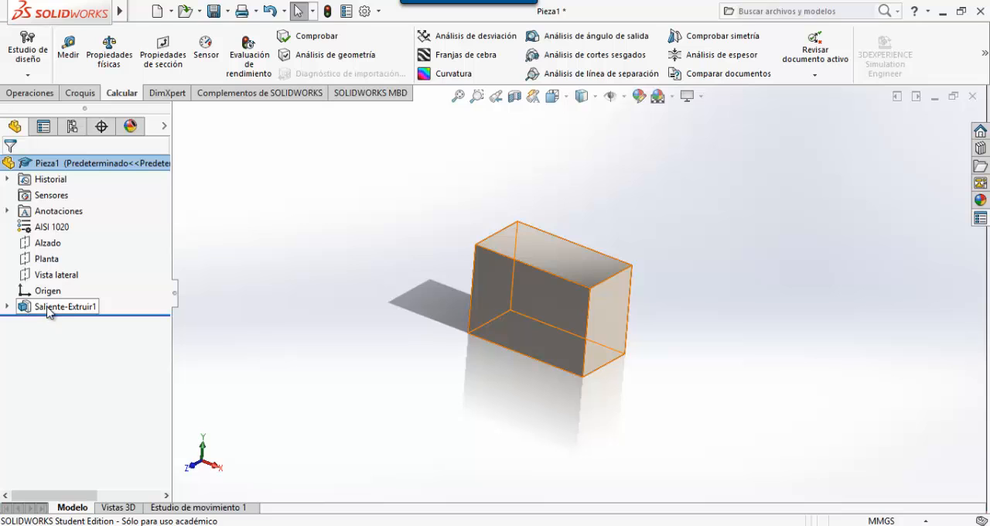
click(309, 525)
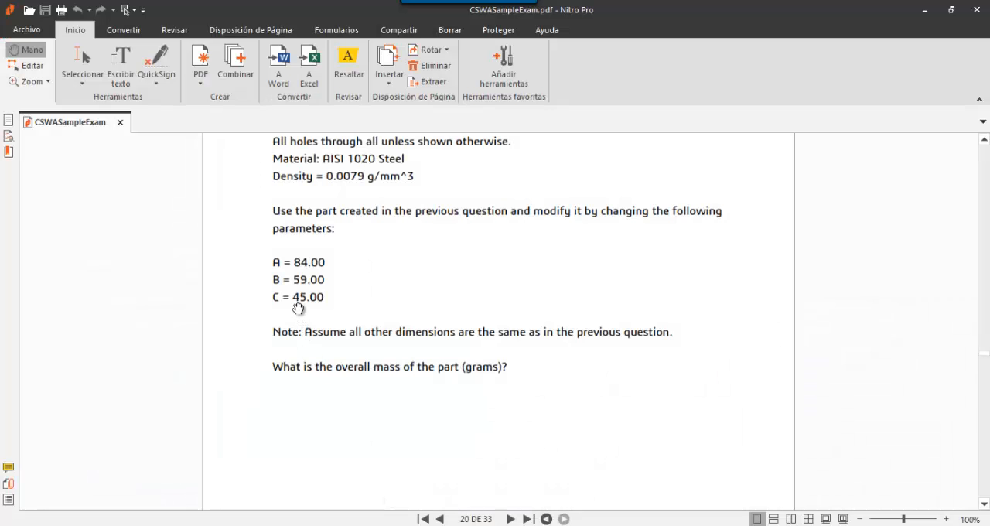
key(alt+Tab)
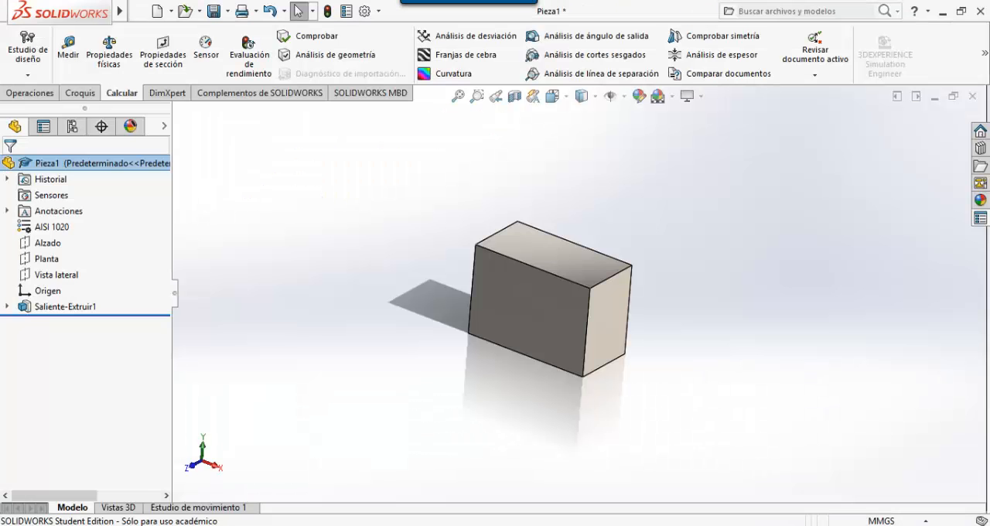
click(58, 309)
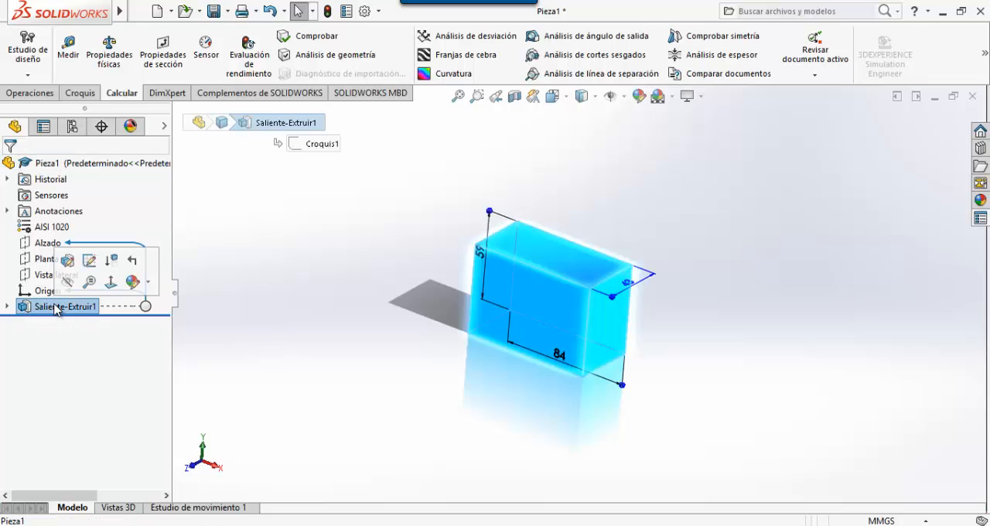
right_click(54, 310)
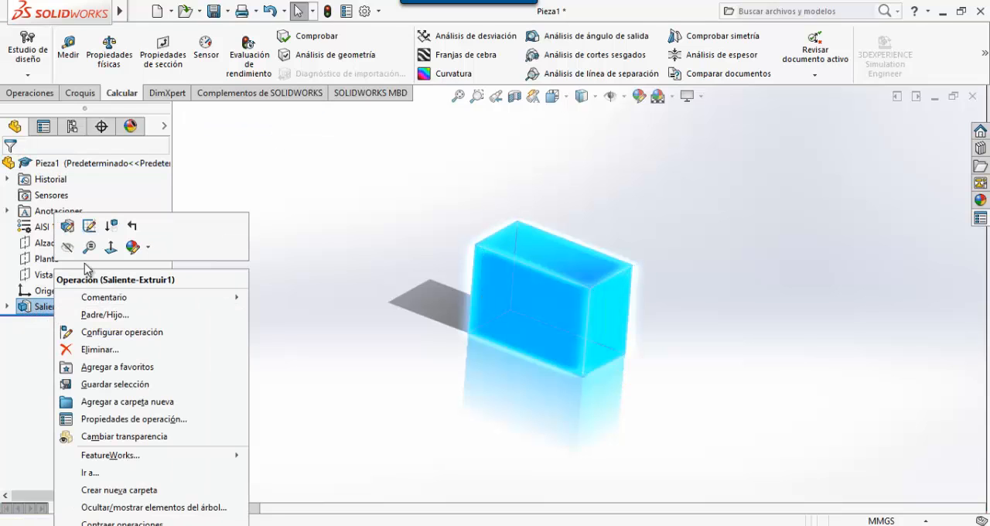
click(67, 225)
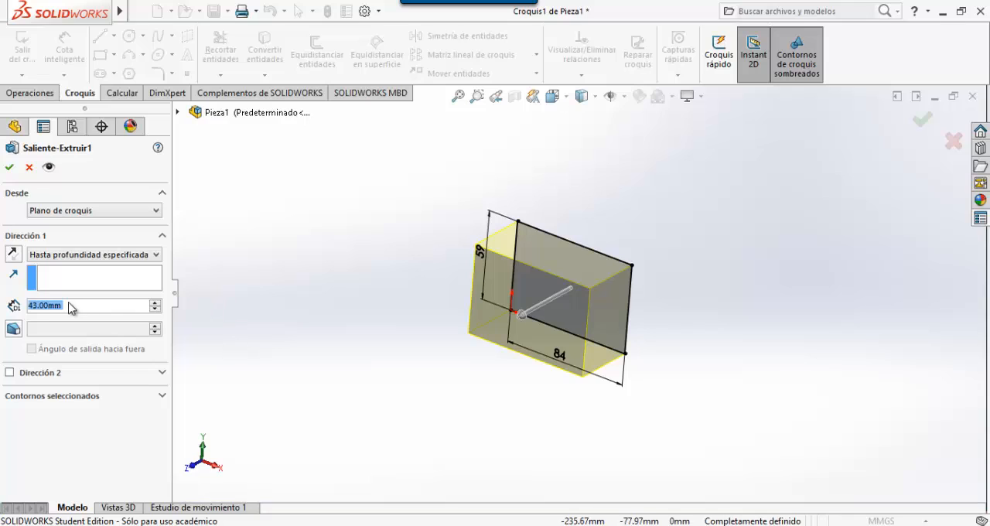
click(35, 308)
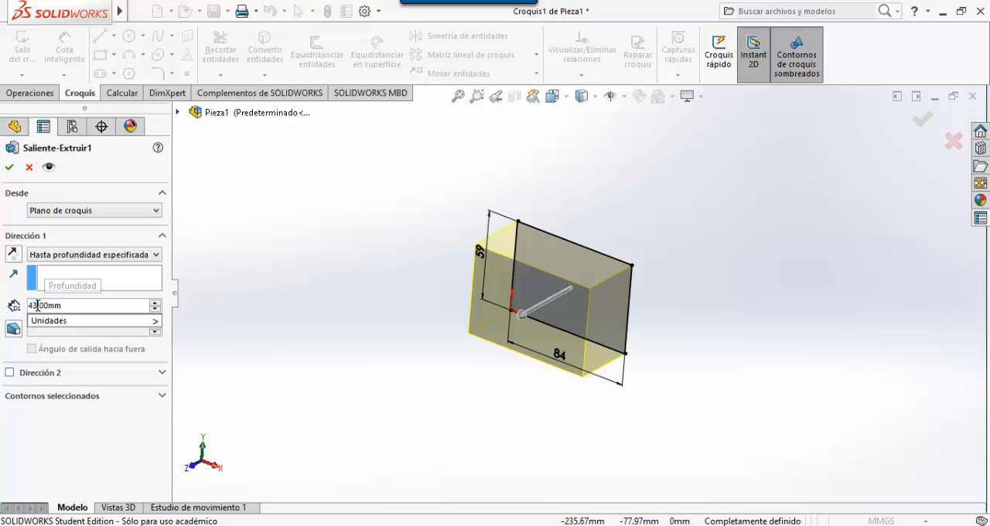
double_click(37, 307)
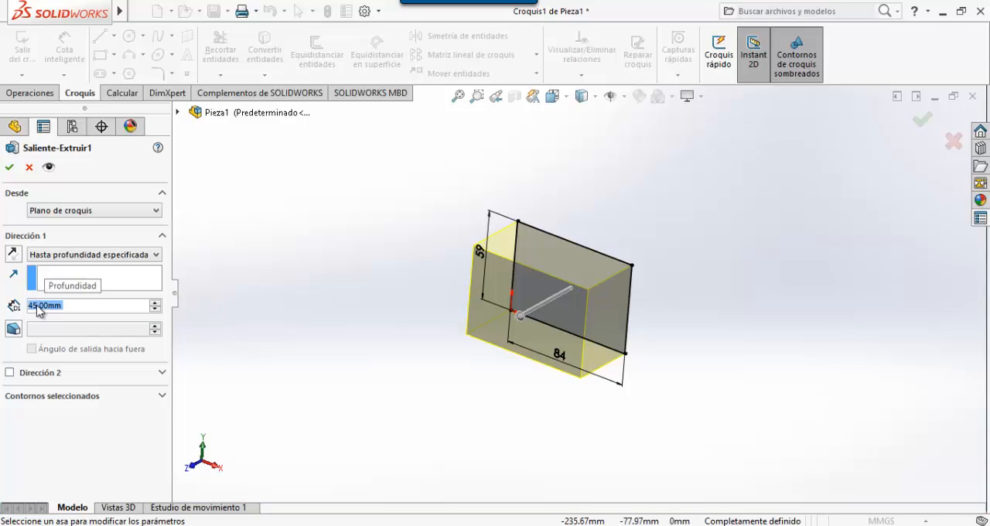
click(9, 167)
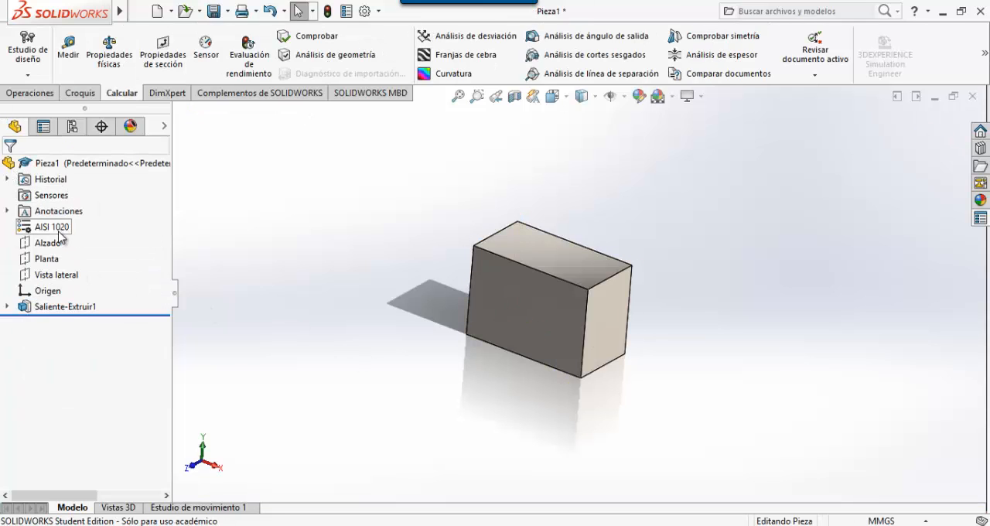
- Evaluate the mass properties of the resized block and close the results
click(123, 58)
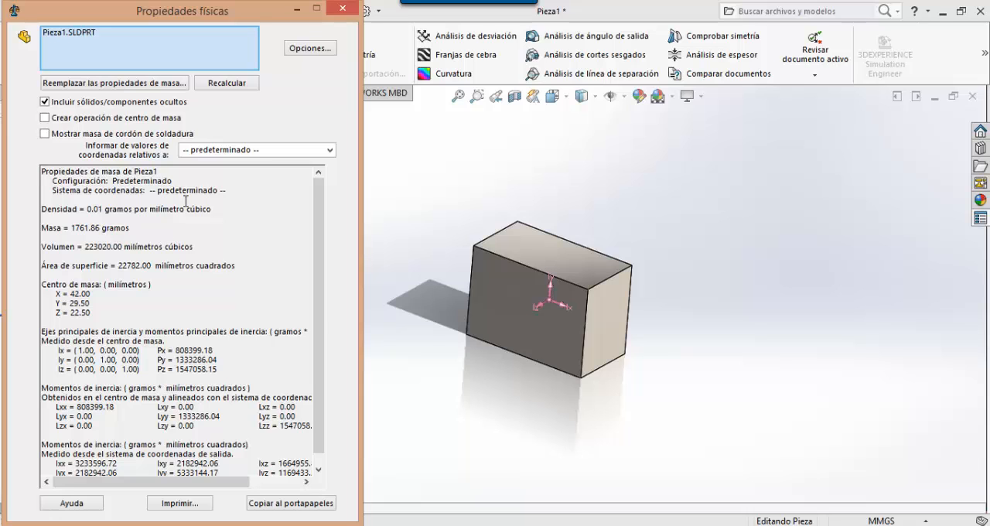
click(342, 9)
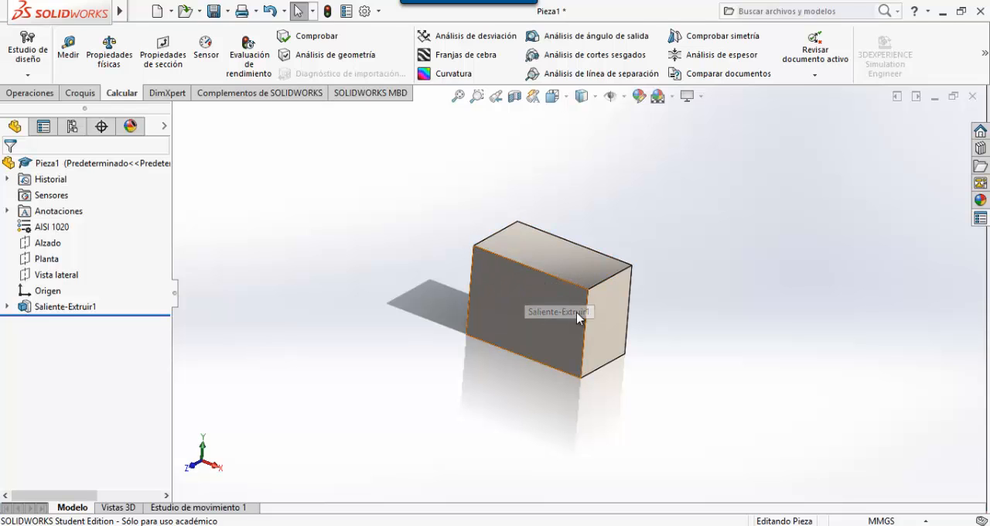
- Switch to the exam PDF in Nitro Pro, review the next question's parameters and section drawing on pages 22–23, and return to SOLIDWORKS
key(alt+Tab)
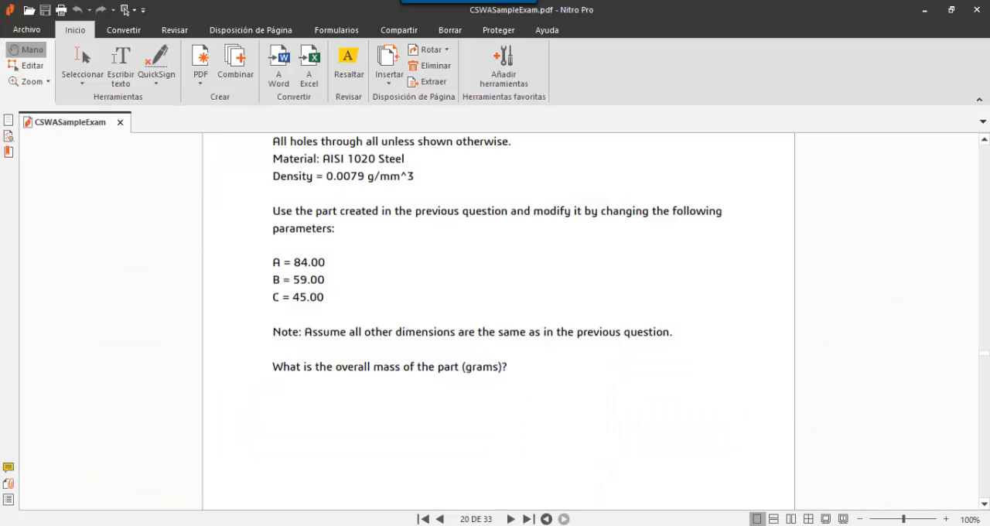
scroll(401, 358, down, 10)
scroll(401, 358, down, 15)
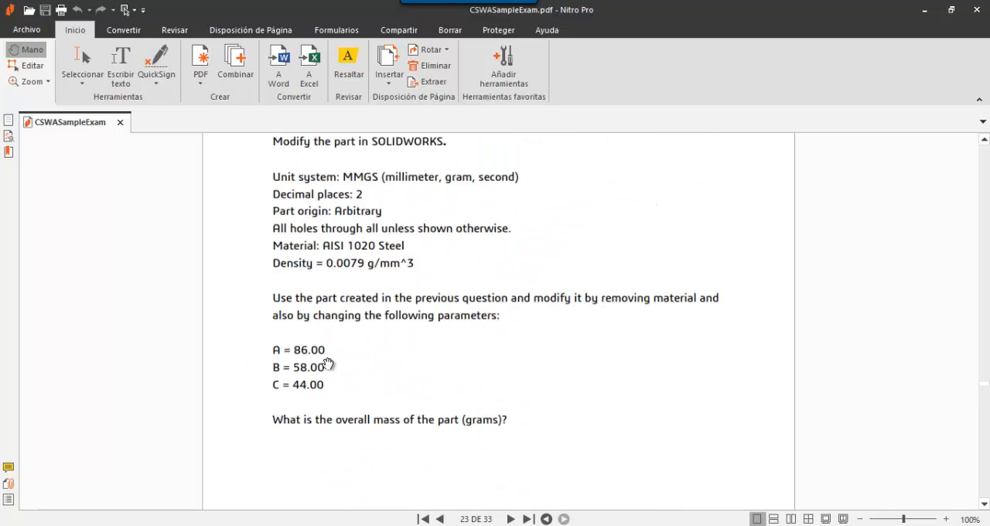
scroll(354, 396, up, 3)
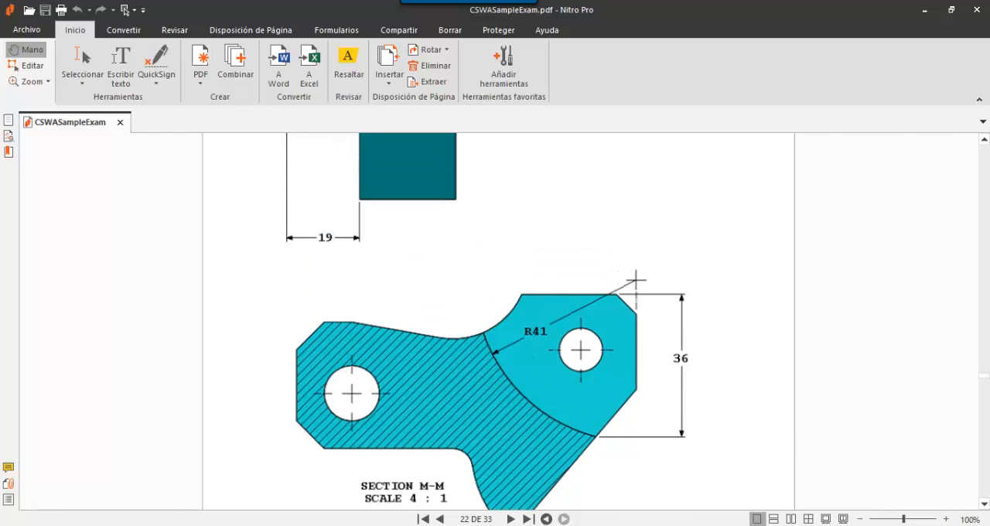
click(529, 525)
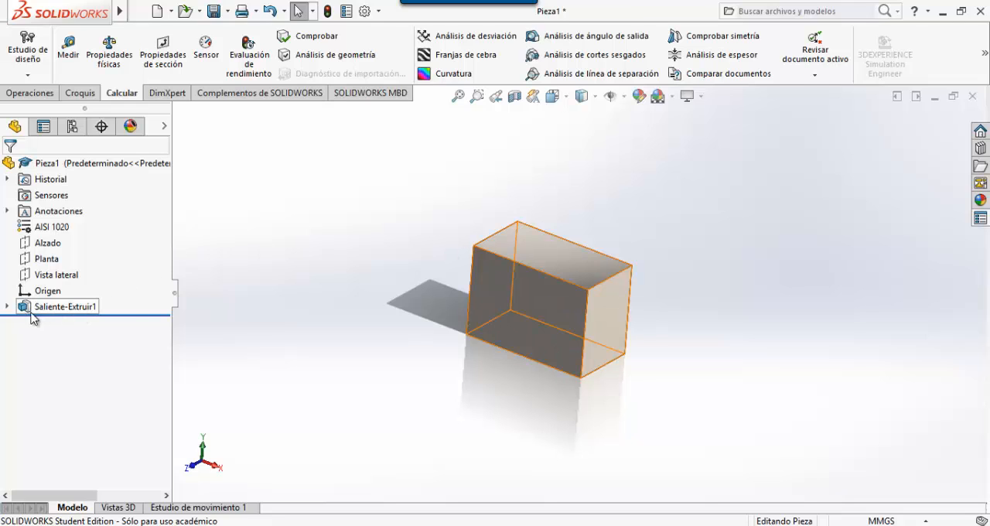
click(6, 307)
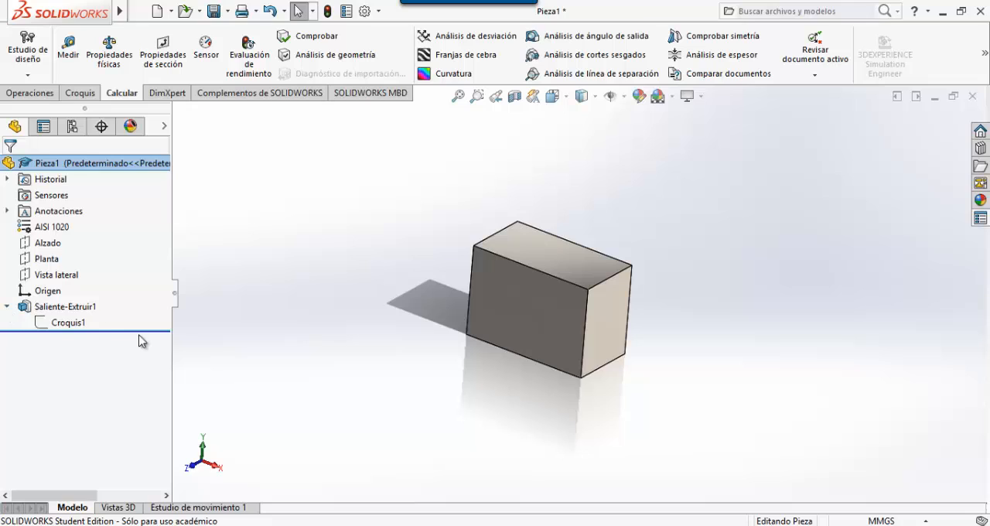
click(6, 307)
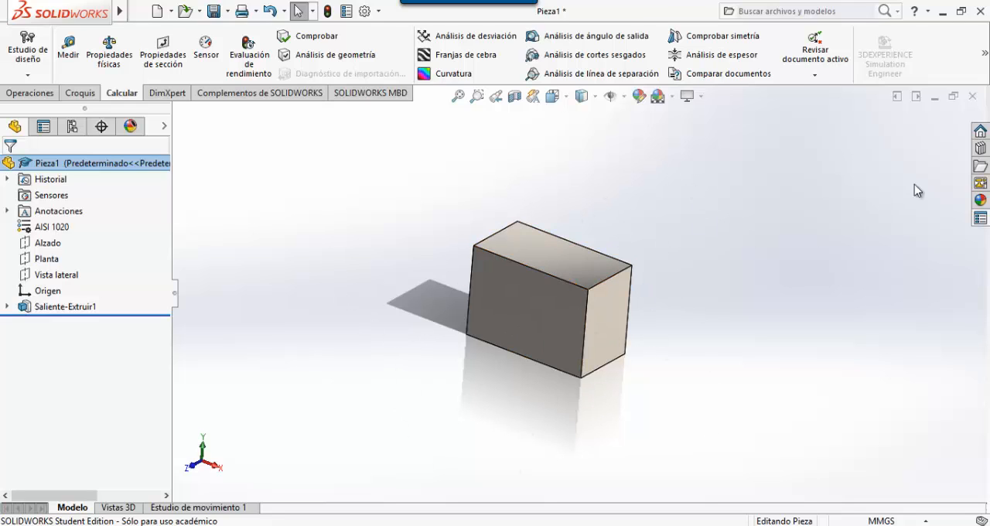
- Close the block part without saving it and create a new part document
click(974, 102)
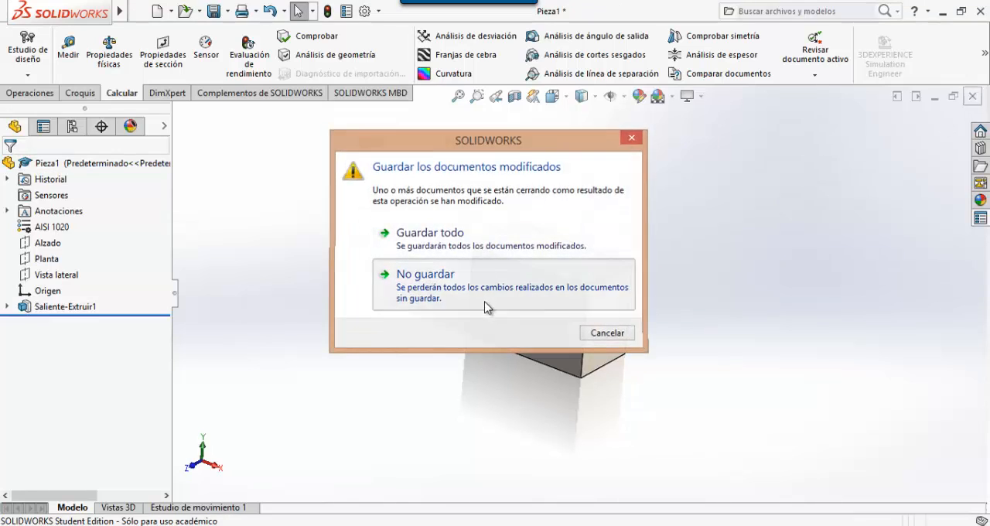
click(486, 305)
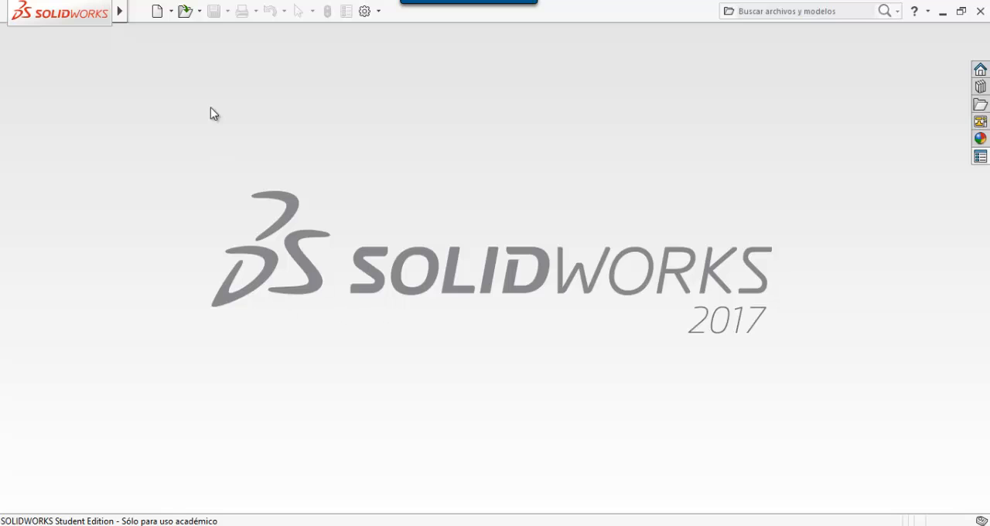
click(157, 10)
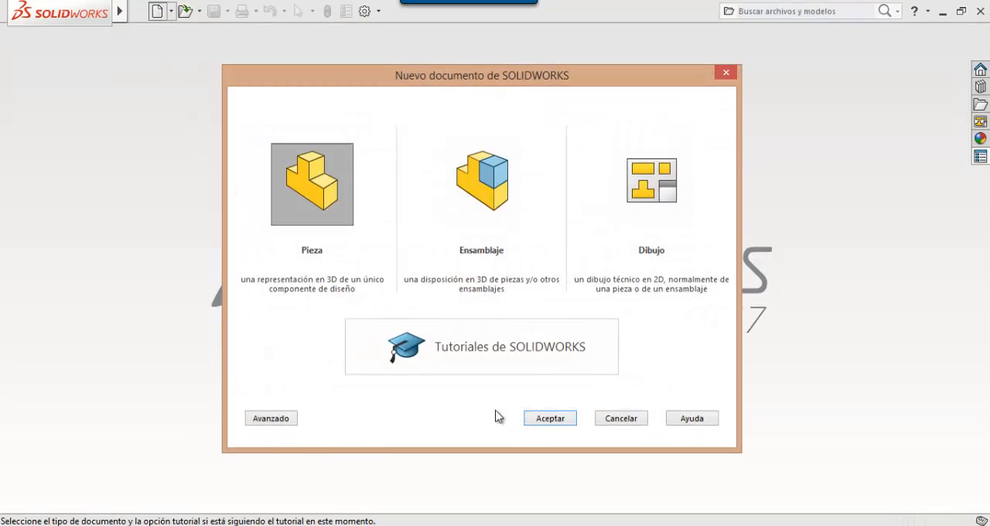
click(544, 418)
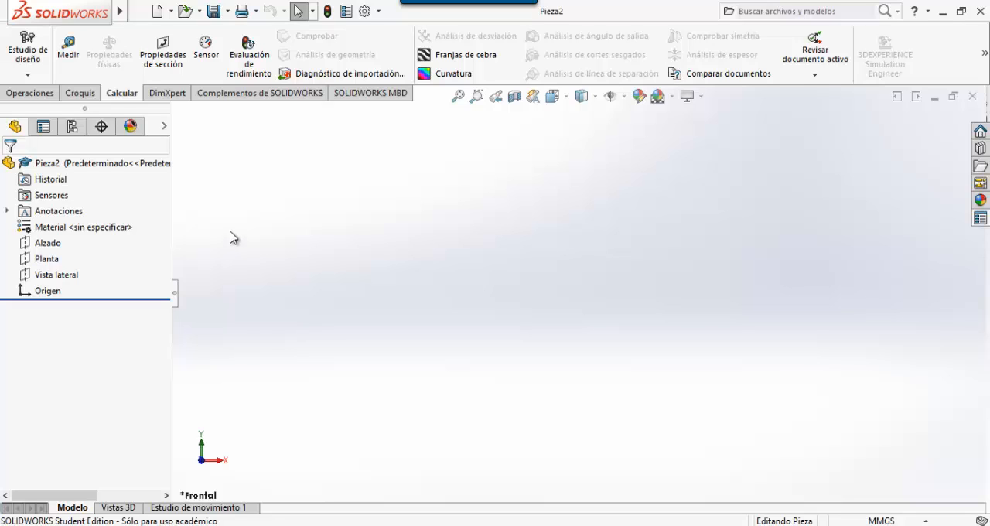
- Open the equations and global variables manager for the new part and reposition its window over the model area
mouse_move(118, 23)
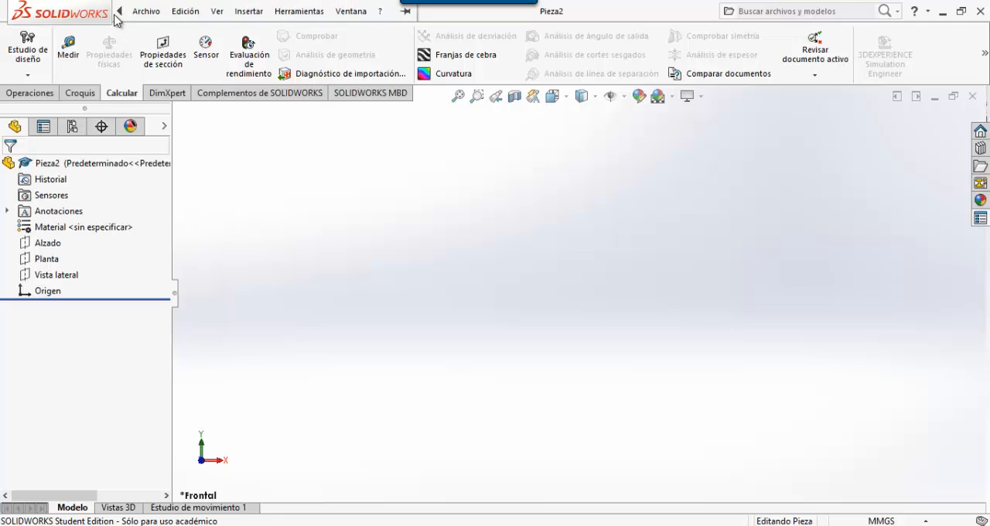
click(301, 17)
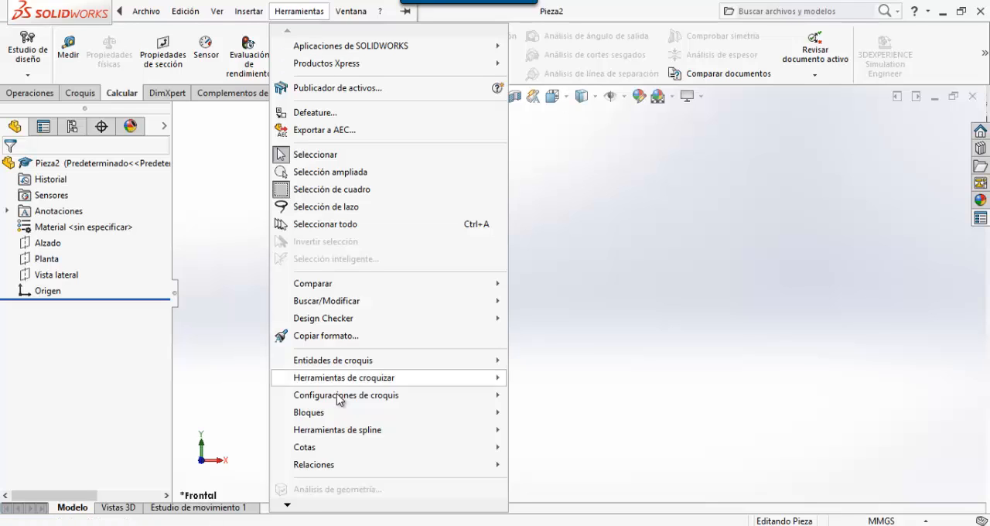
mouse_move(290, 507)
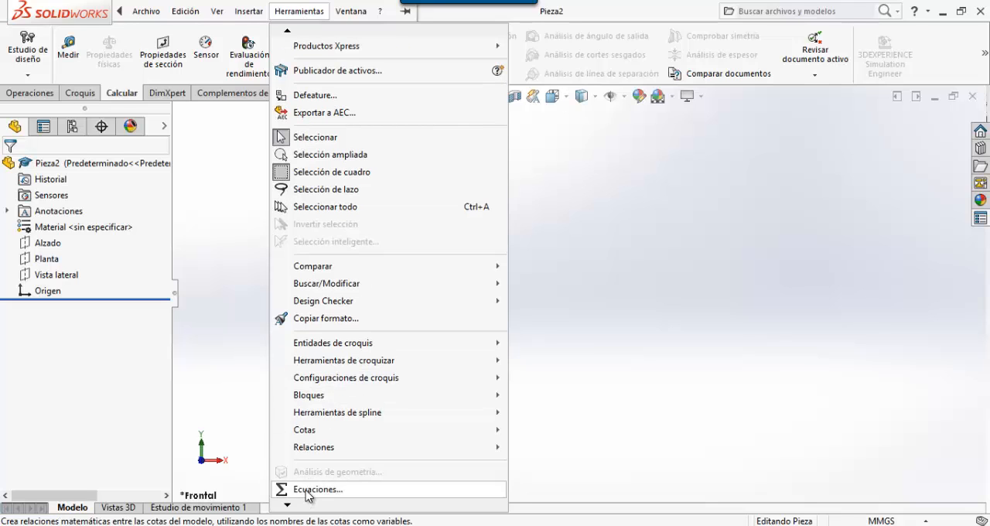
click(305, 490)
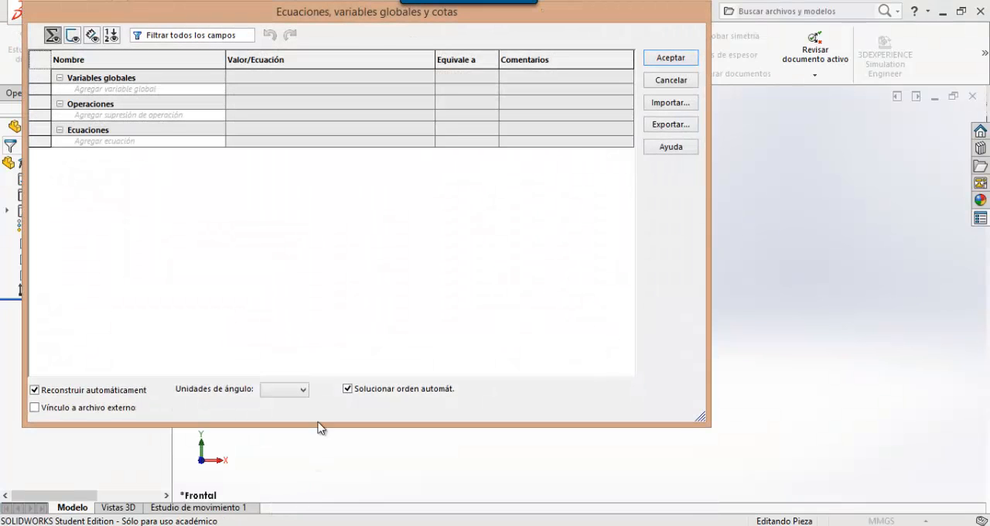
drag(311, 12, 441, 62)
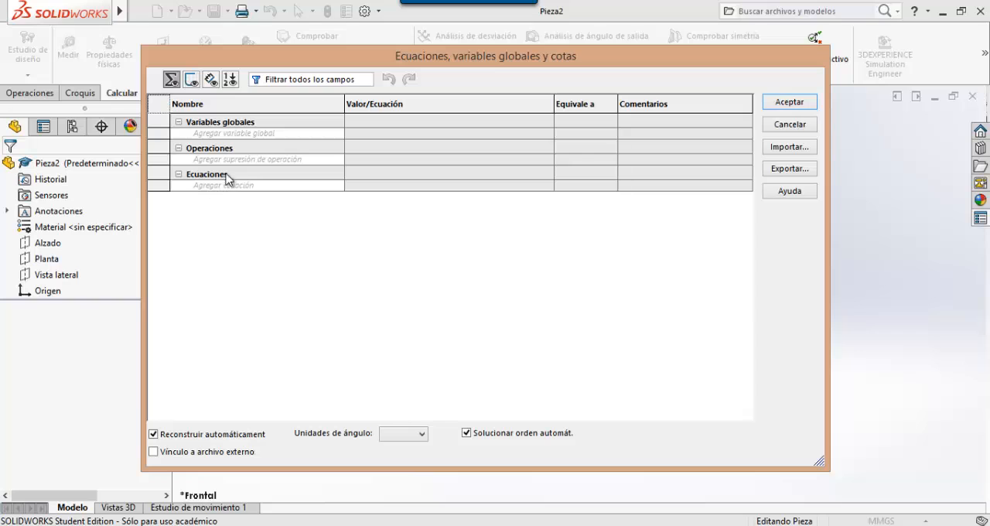
- Switch to the exam PDF in Nitro Pro, look up parameters A, B and C on page 19, and return to SOLIDWORKS
click(401, 524)
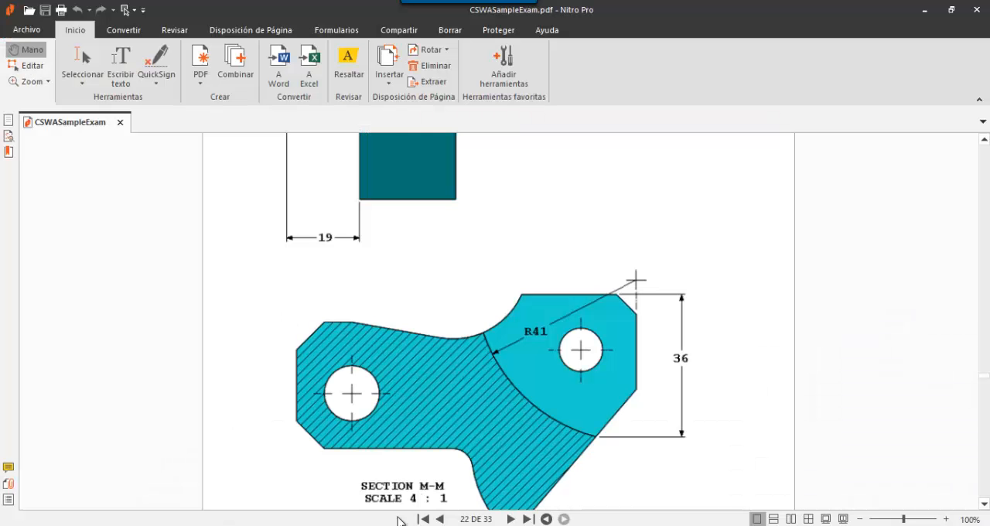
scroll(456, 372, up, 3)
scroll(456, 372, up, 10)
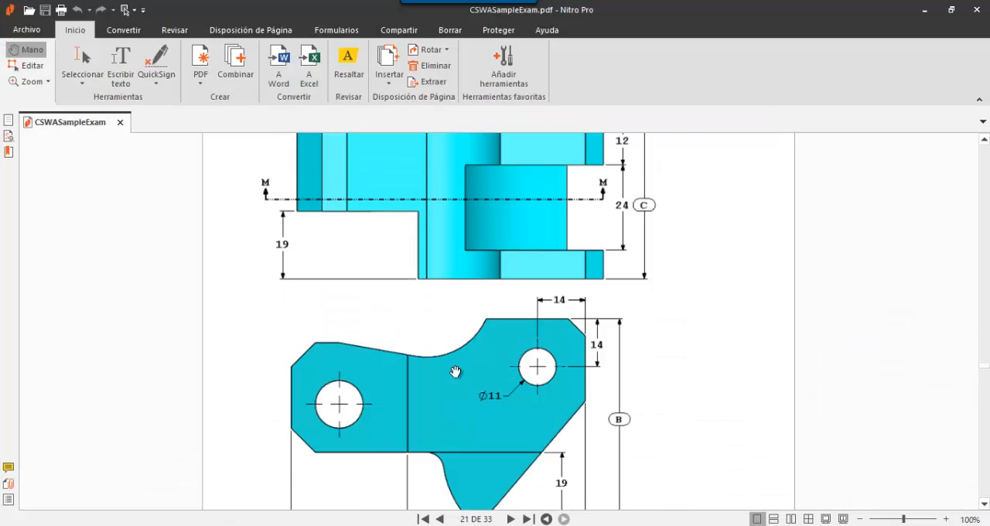
scroll(455, 372, down, 1)
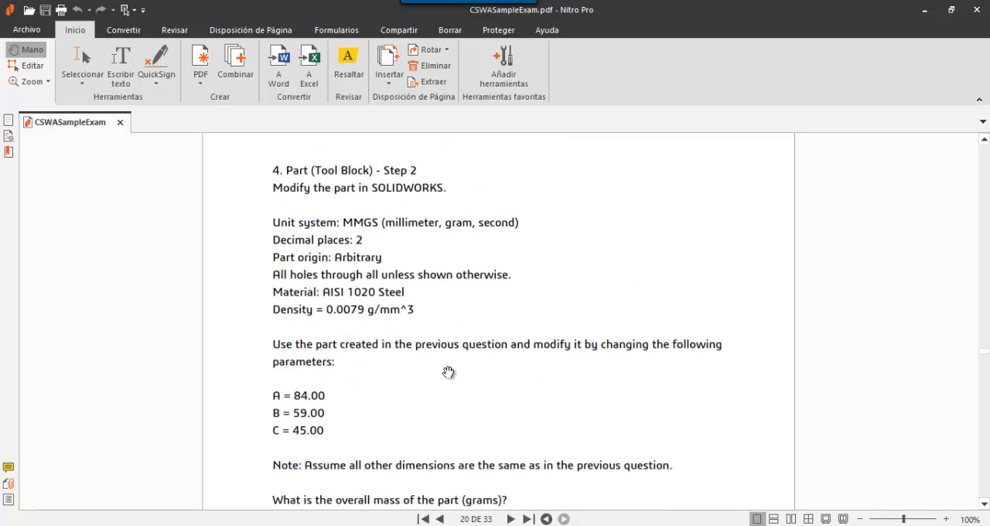
scroll(448, 371, up, 8)
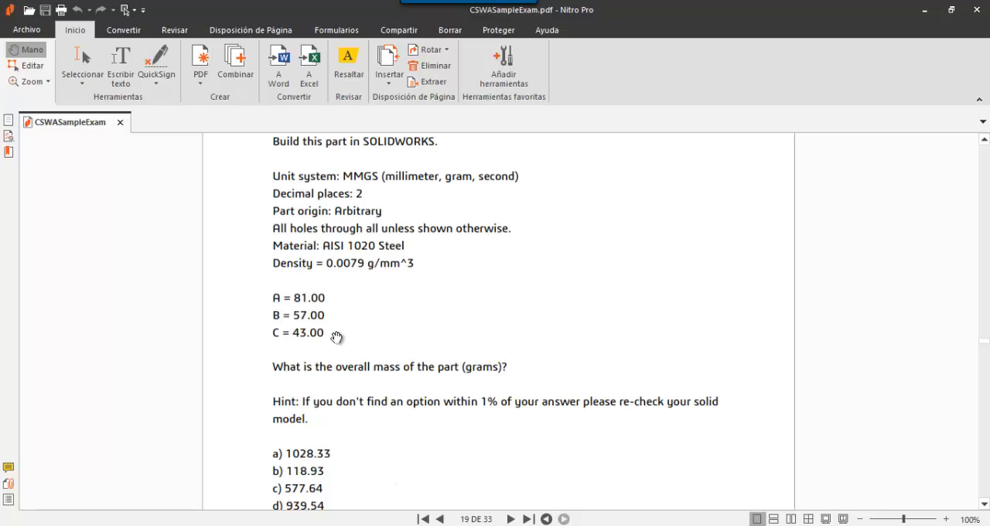
key(alt+Tab)
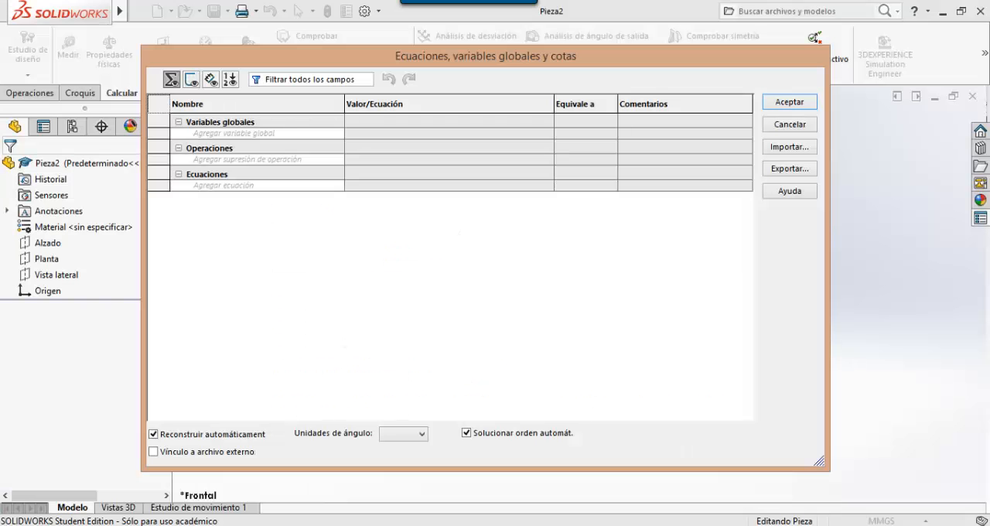
- Add a global variable A with the value 81 and the unit milímetro, checking the value in the exam PDF
click(257, 134)
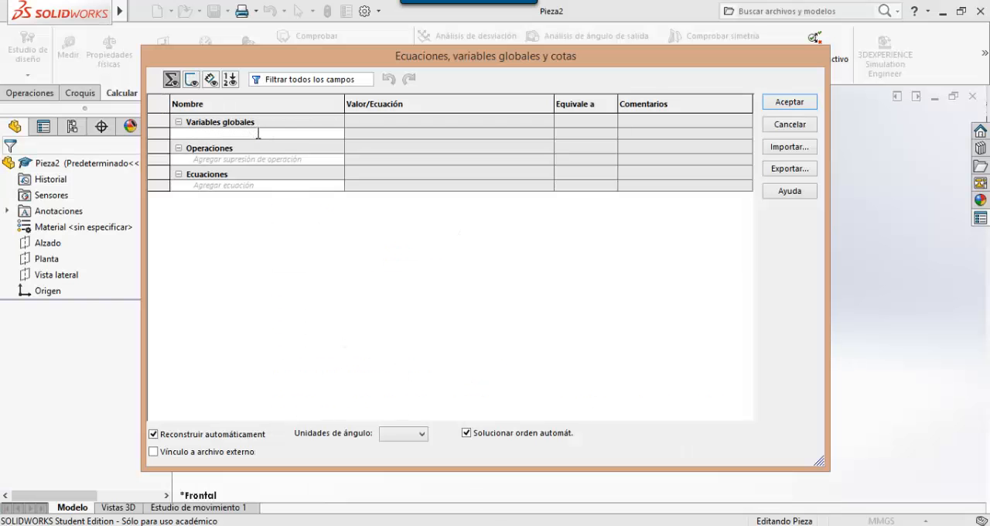
text(A)
key(Return)
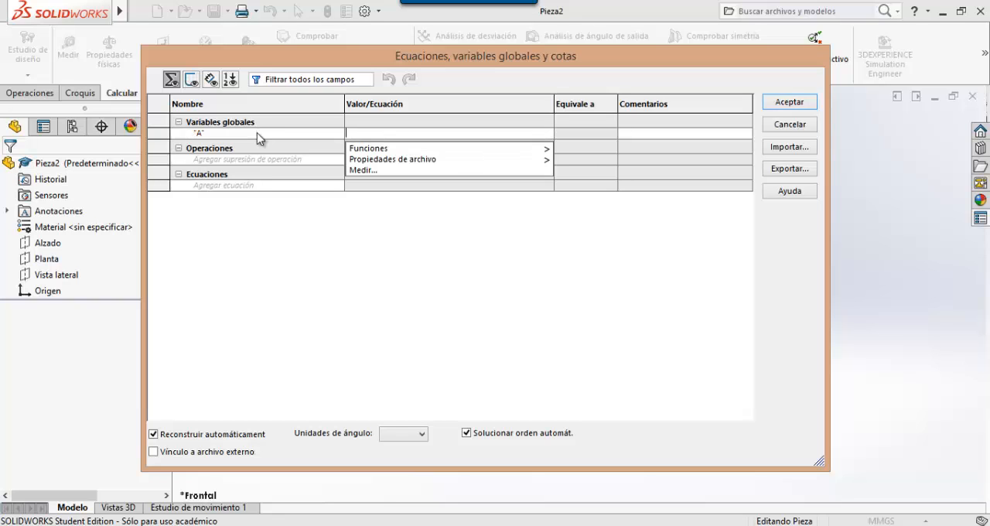
key(alt+Tab)
key(alt+Tab)
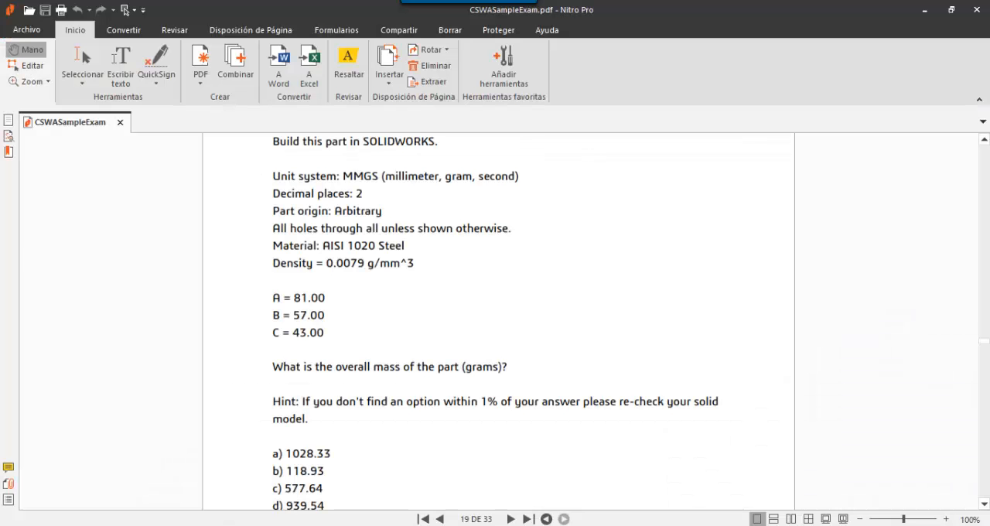
key(alt+Tab)
text(=81)
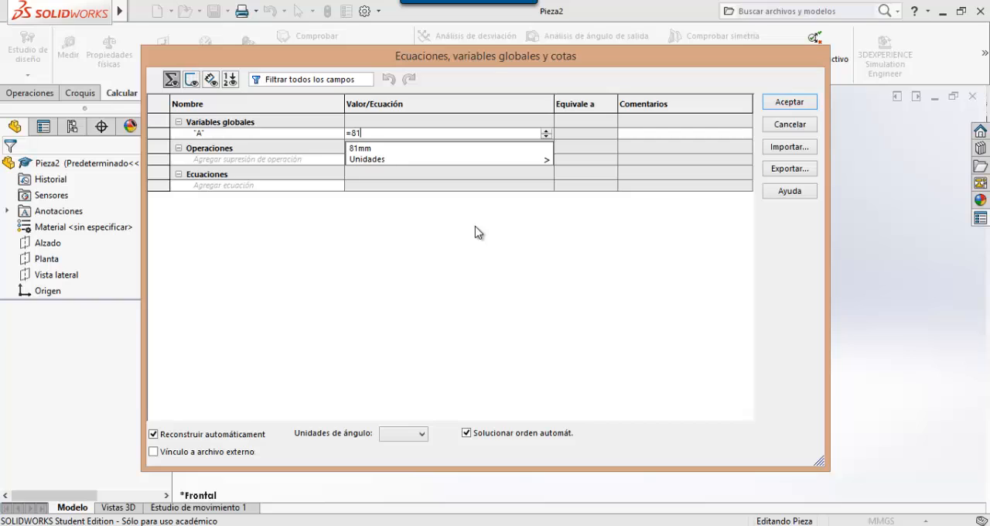
mouse_move(490, 159)
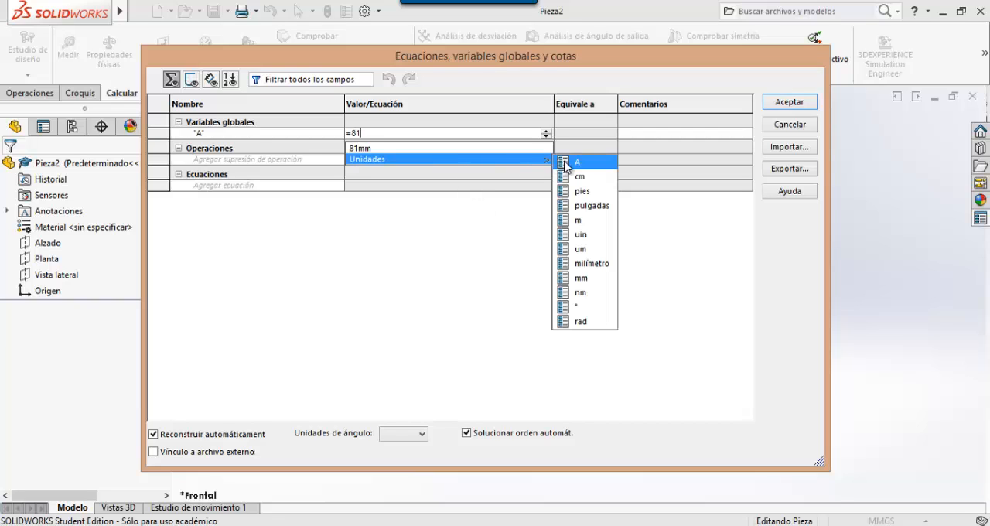
click(593, 265)
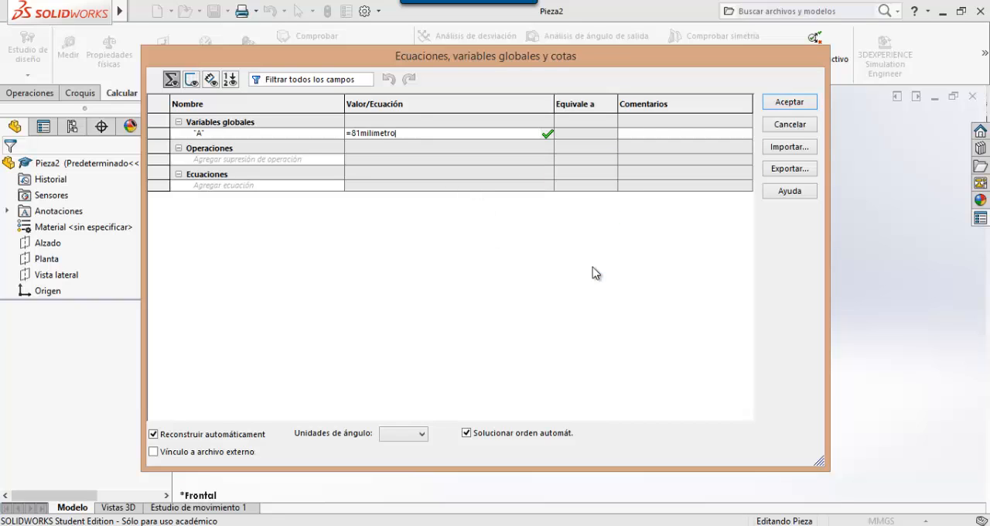
key(Tab)
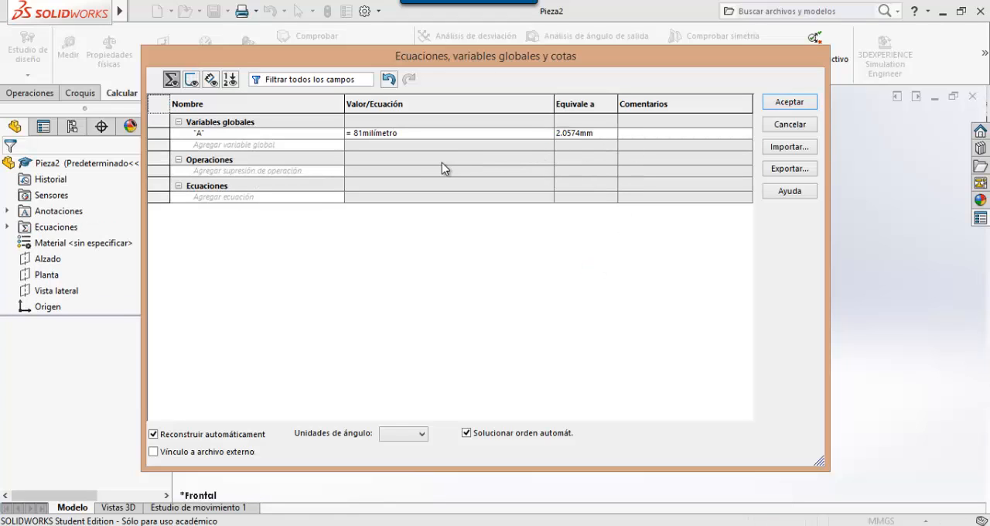
- Remove the milímetro unit from global variable A so that its value is entered as plain 81
click(423, 135)
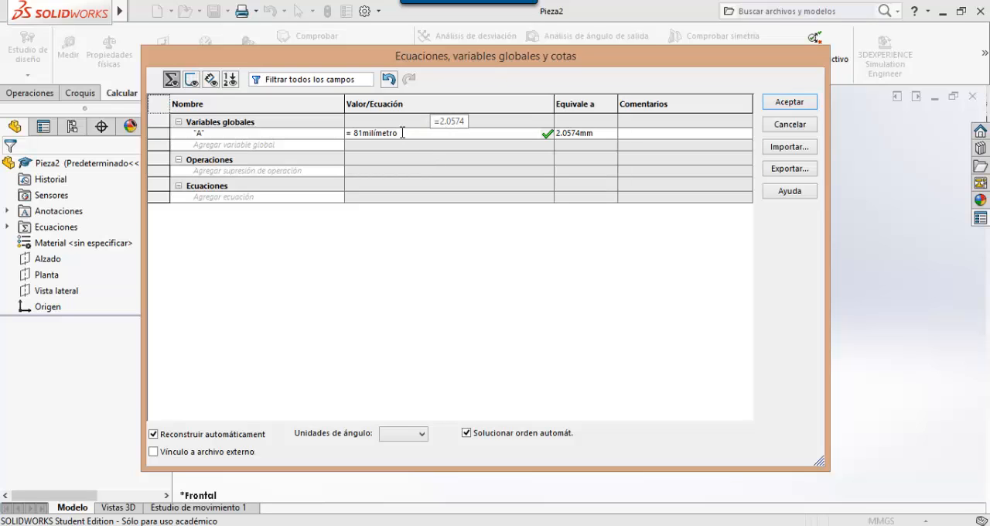
key(BackSpace)
key(BackSpace)
key(BackSpace)
key(BackSpace)
key(BackSpace)
key(BackSpace)
key(BackSpace)
key(BackSpace)
key(BackSpace)
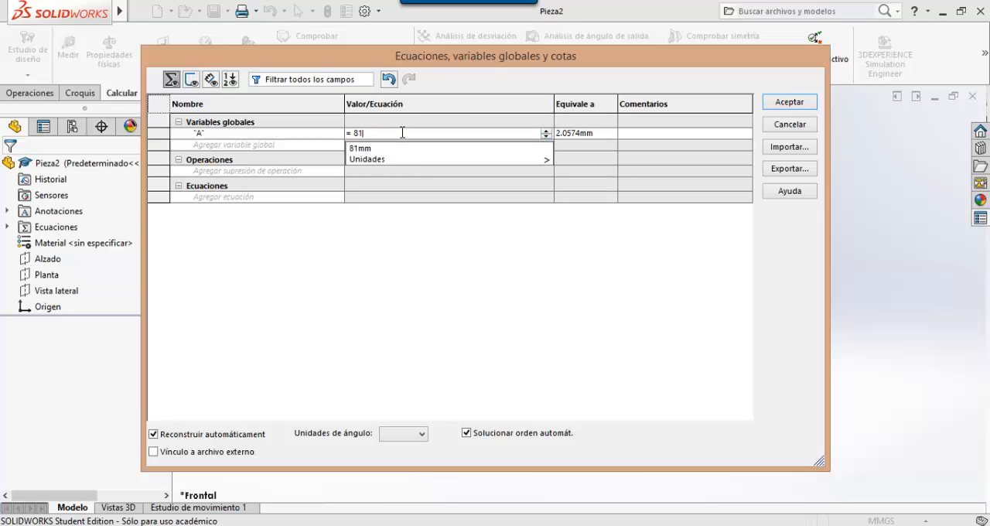
key(Return)
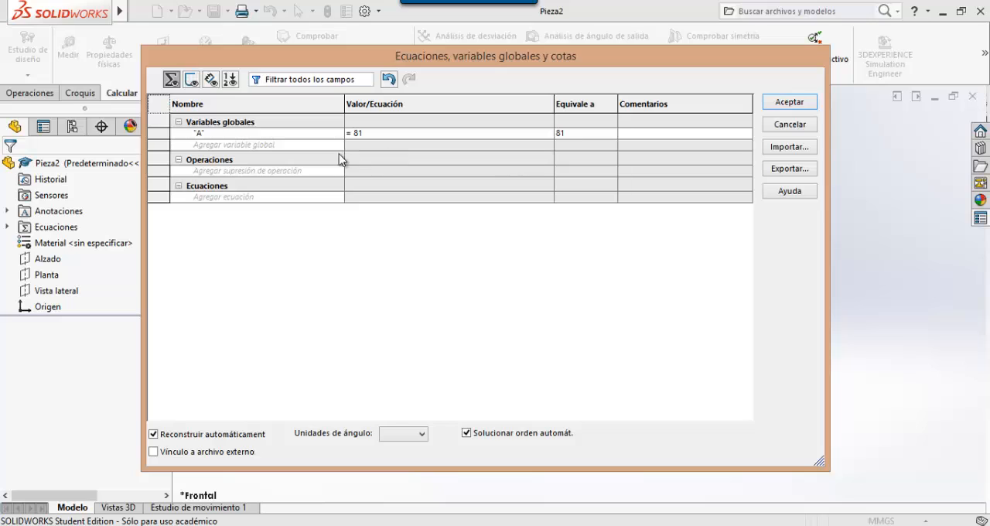
- Add a global variable B with the value 57, checking the parameter in the exam PDF
click(248, 145)
text(B)
key(Tab)
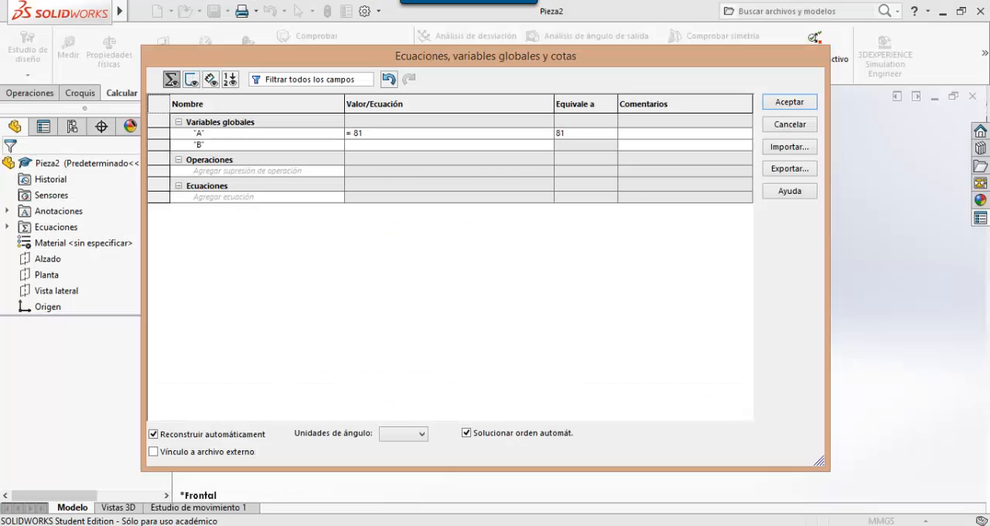
text(57)
key(Tab)
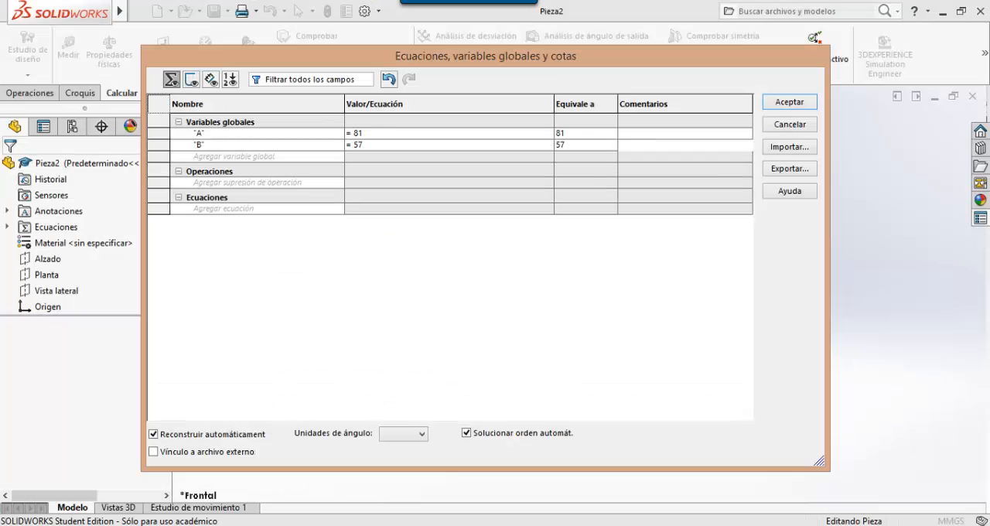
- Add a global variable C with the value 43
click(217, 155)
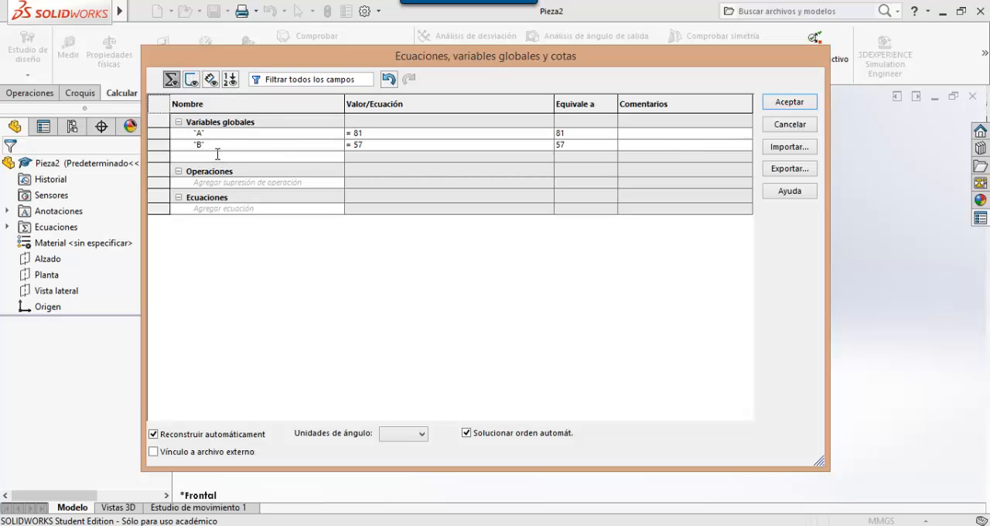
text(C)
key(Tab)
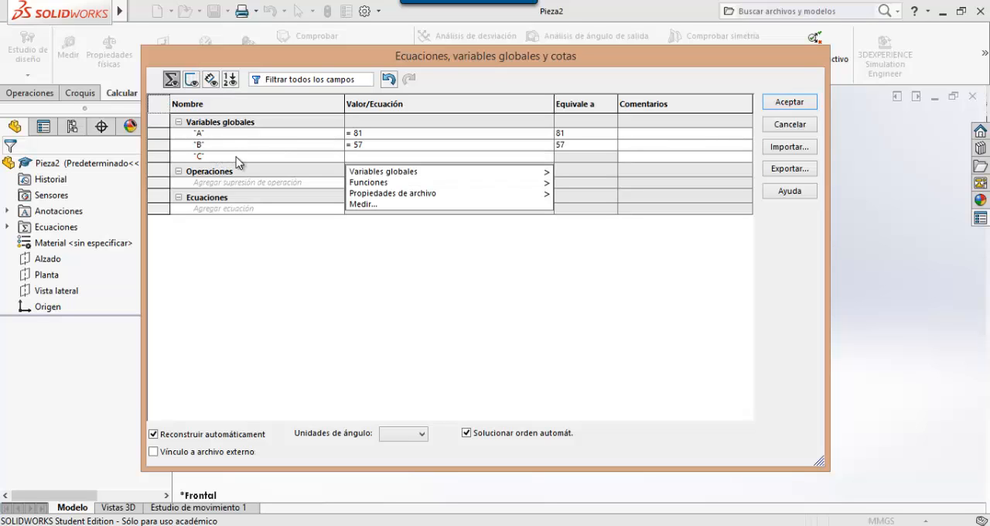
text(=43)
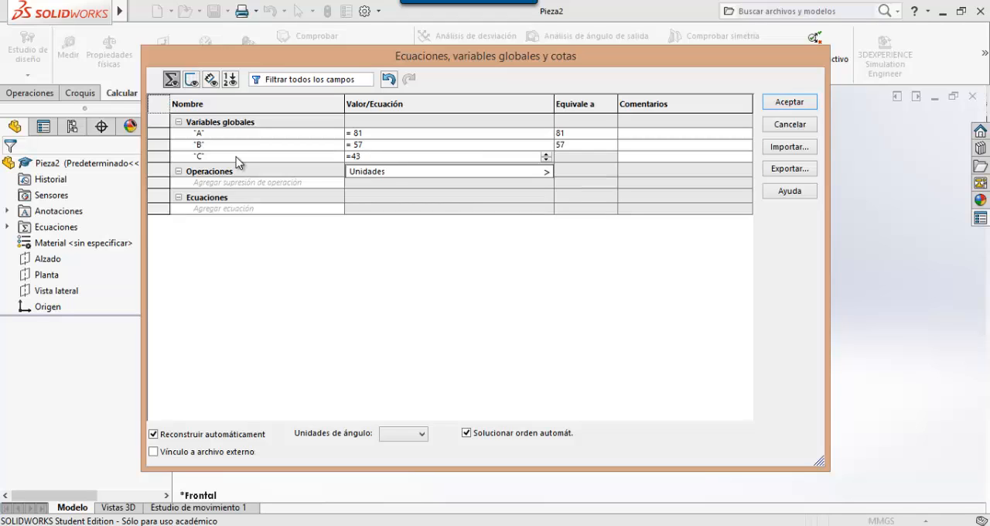
key(Return)
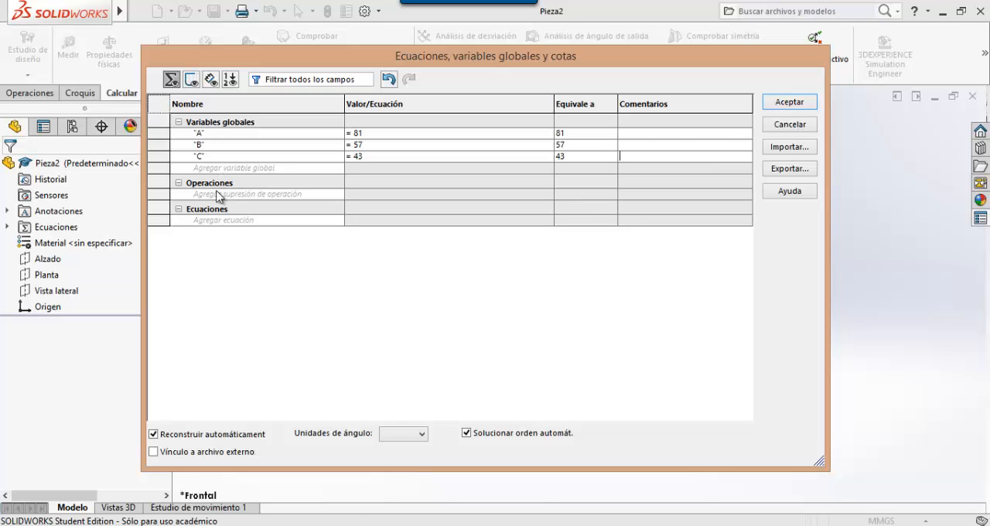
- Review the parameters and modifications of the following questions in the exam PDF up to page 25, and return to SOLIDWORKS
key(alt+Tab)
scroll(311, 317, down, 20)
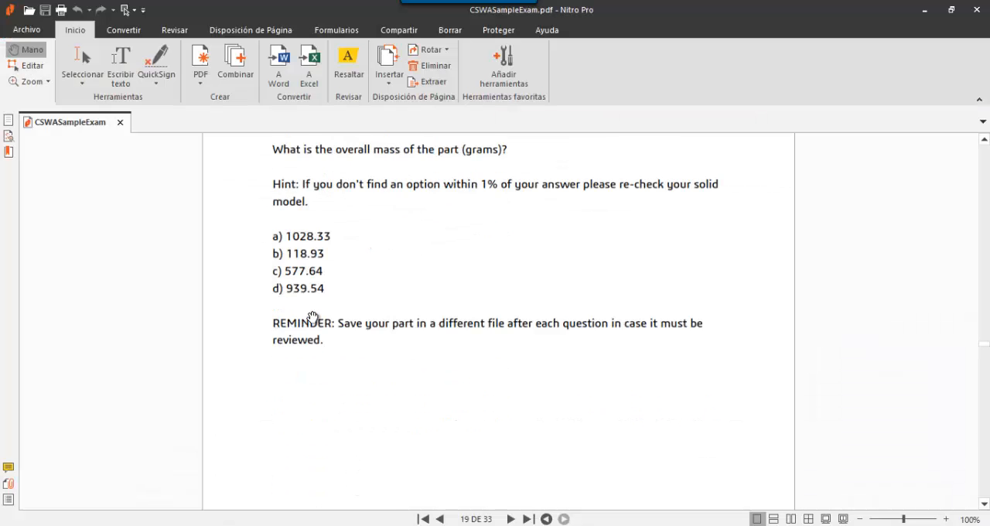
scroll(311, 317, up, 15)
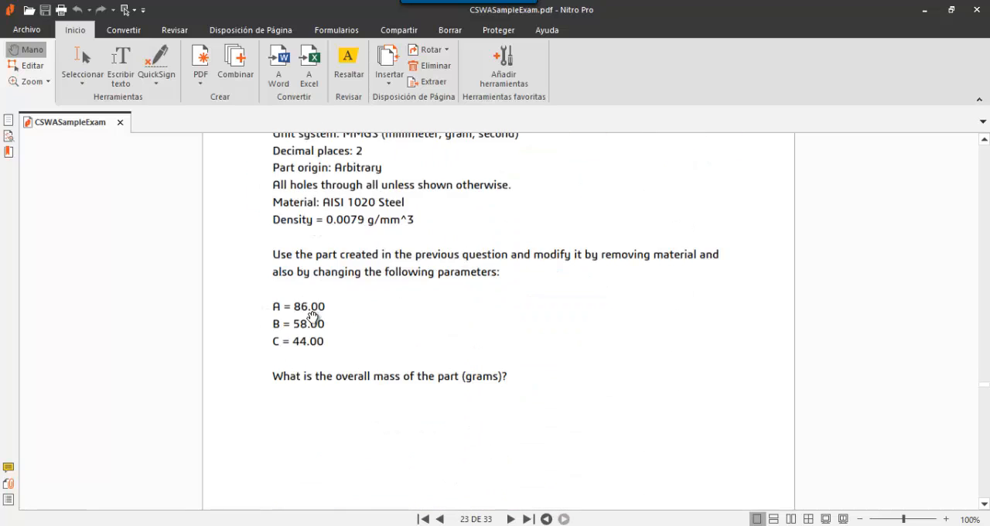
scroll(311, 317, down, 20)
scroll(312, 317, down, 15)
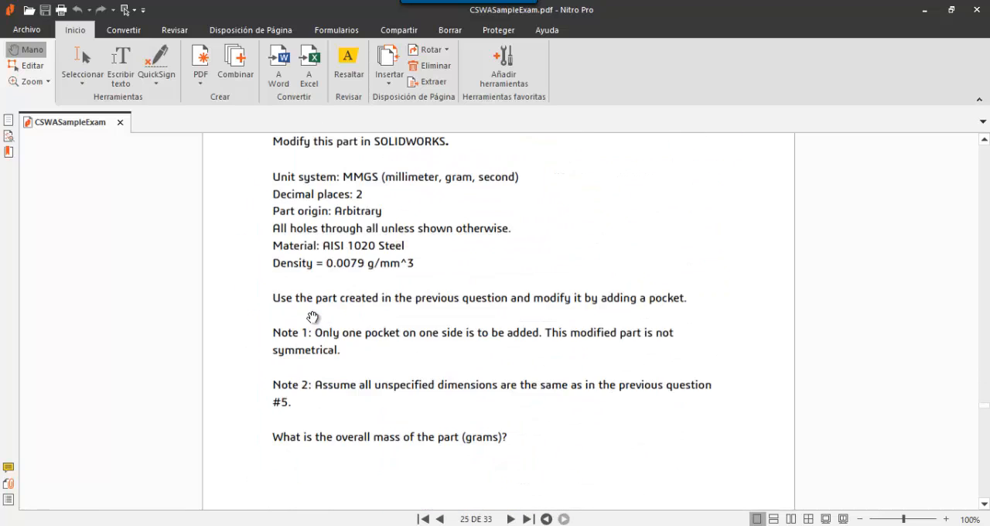
scroll(312, 317, up, 6)
scroll(312, 317, up, 5)
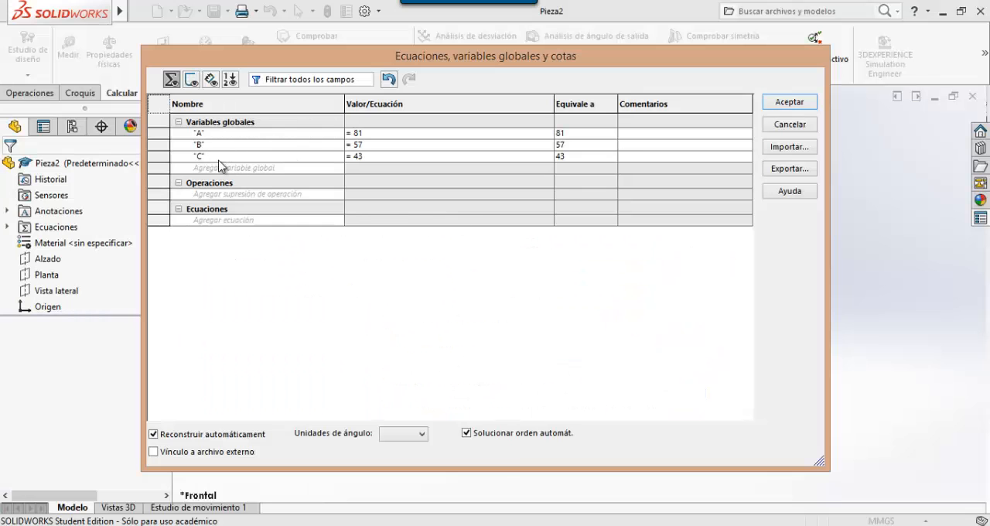
- Accept the global variables, reopen the equations manager from the feature tree to review them, and close it
click(790, 103)
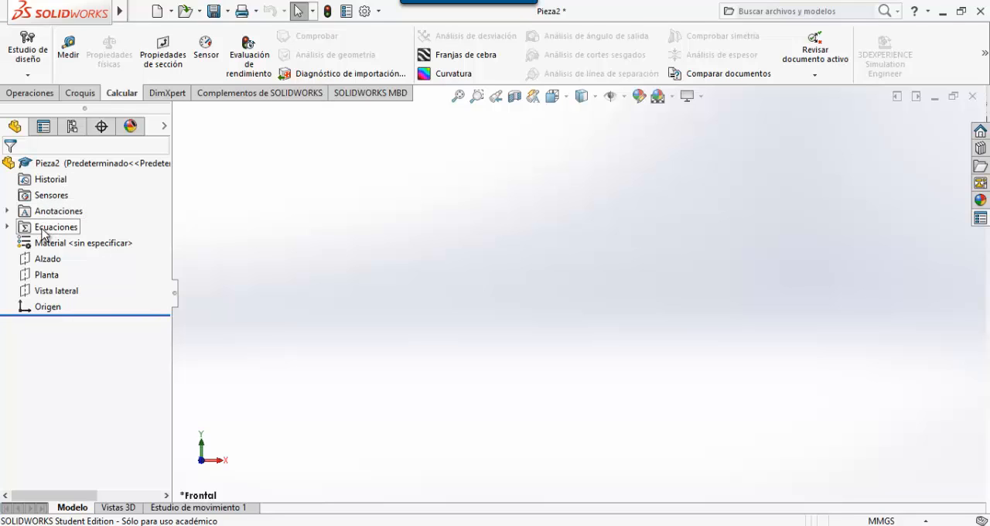
right_click(44, 234)
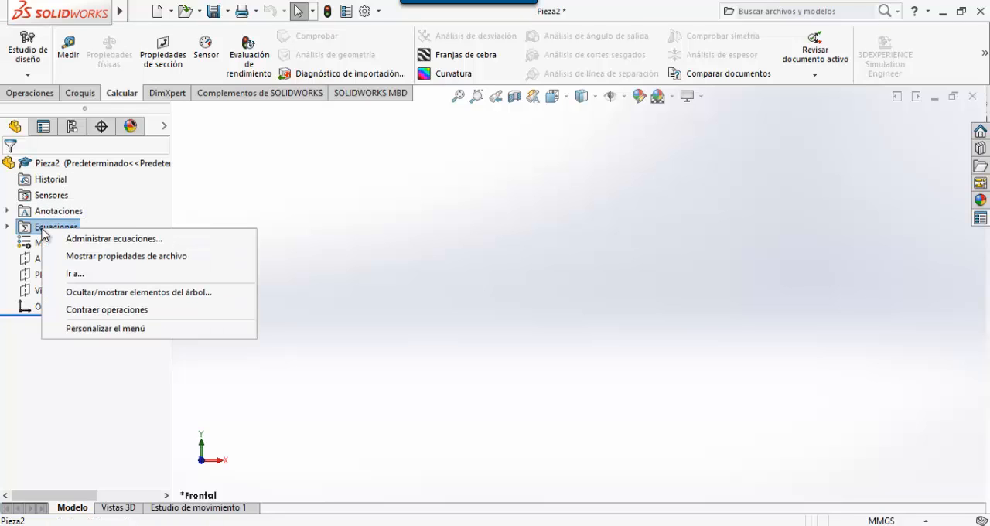
click(97, 238)
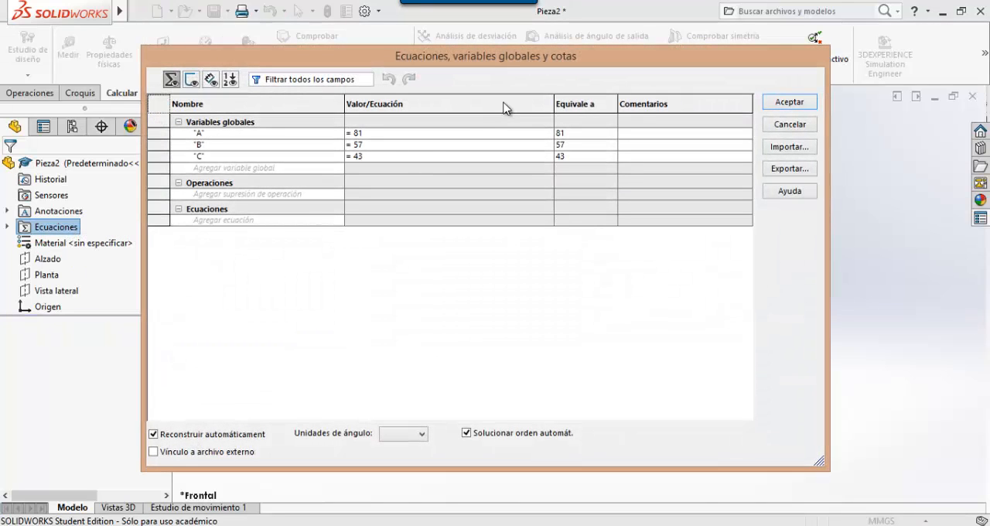
click(784, 103)
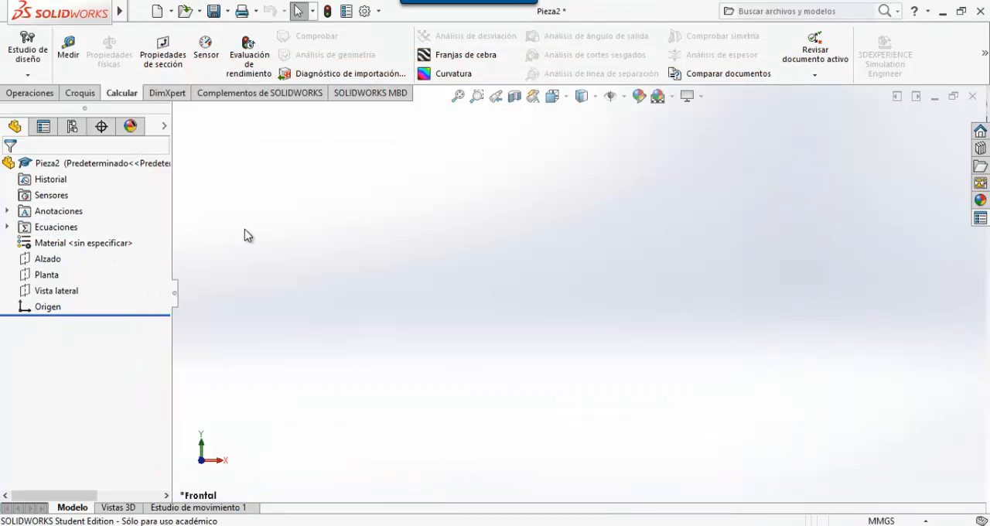
- Assign the steel AISI 1020 from the SOLIDWORKS materials library to the part
right_click(85, 246)
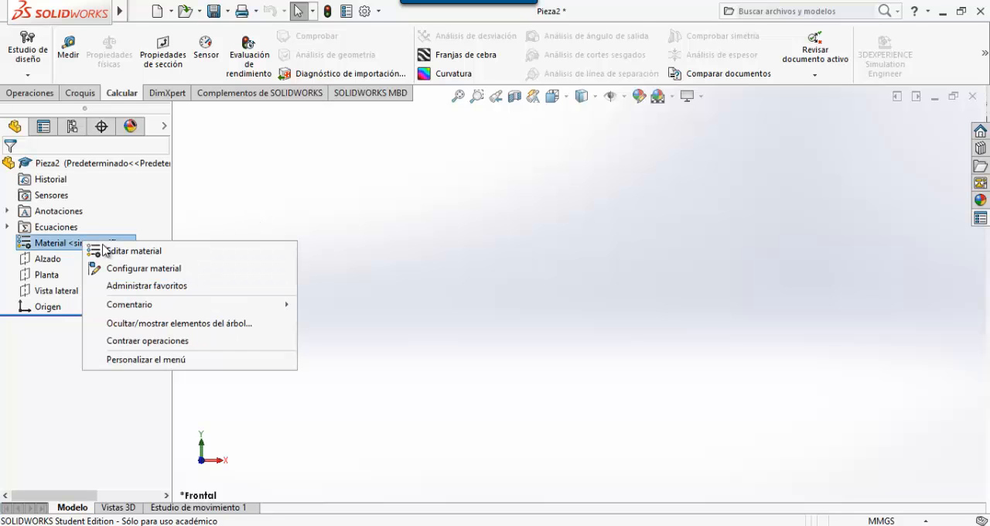
click(149, 251)
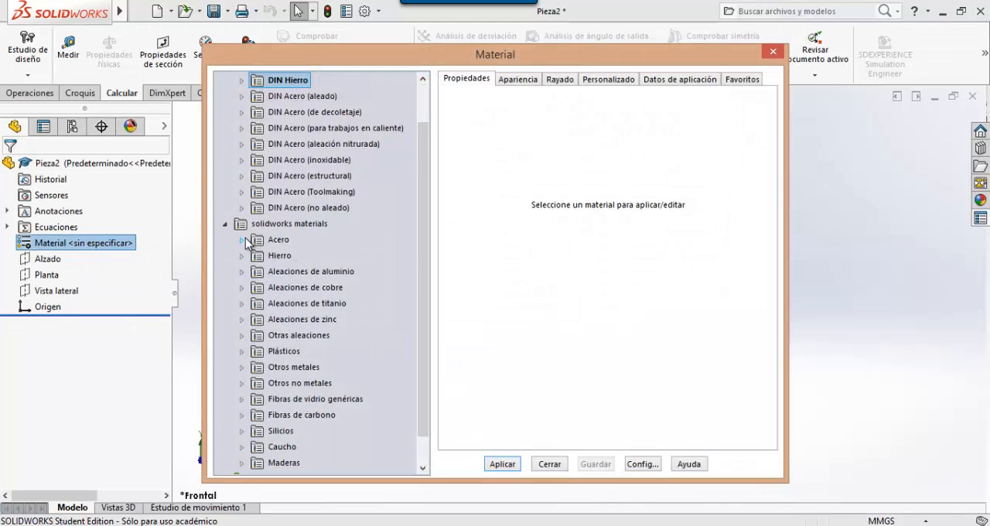
click(245, 237)
click(303, 176)
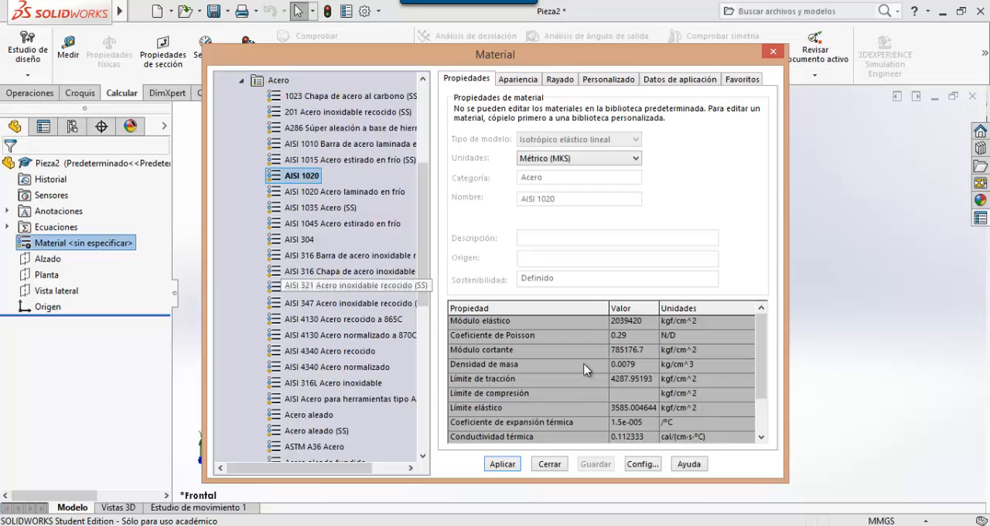
click(502, 464)
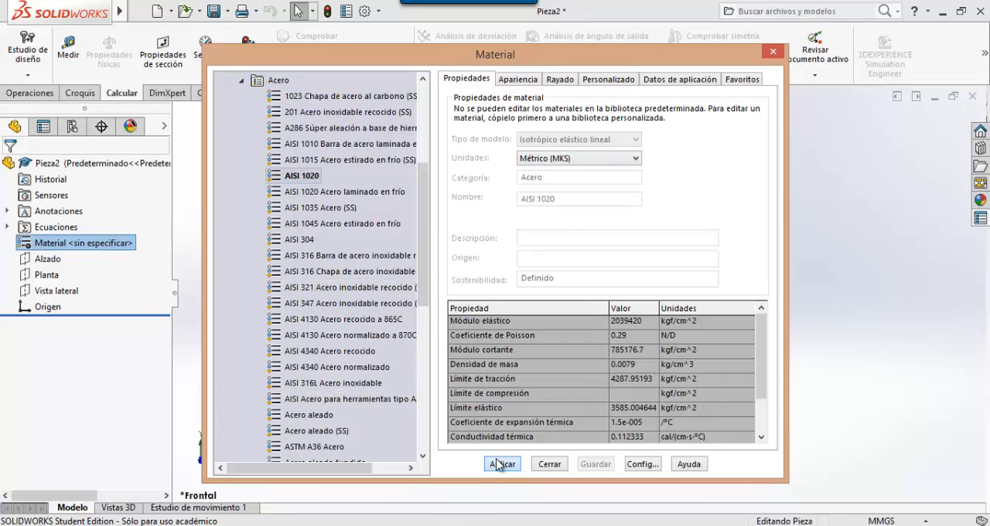
click(549, 464)
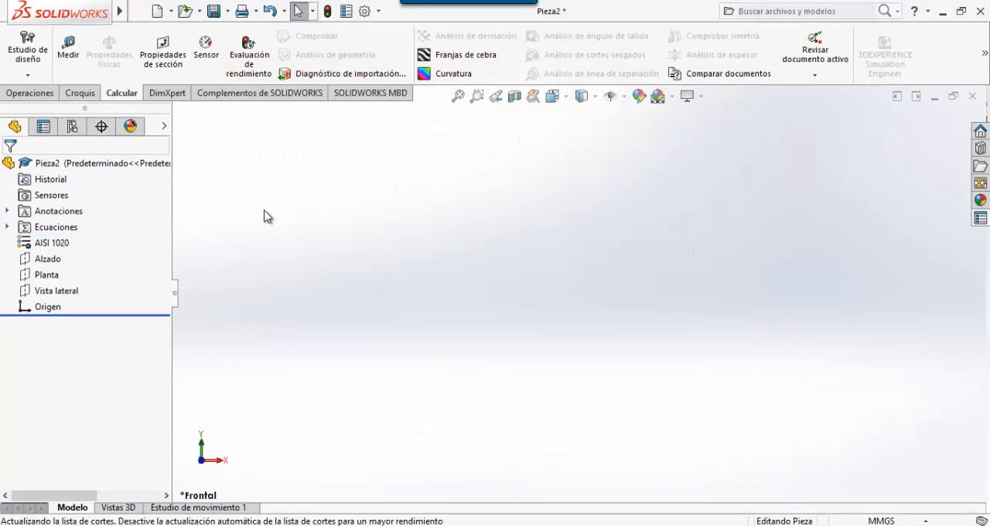
- Sketch a corner rectangle about 123 mm wide and 76 mm high on the Alzado plane, starting at the origin
click(88, 94)
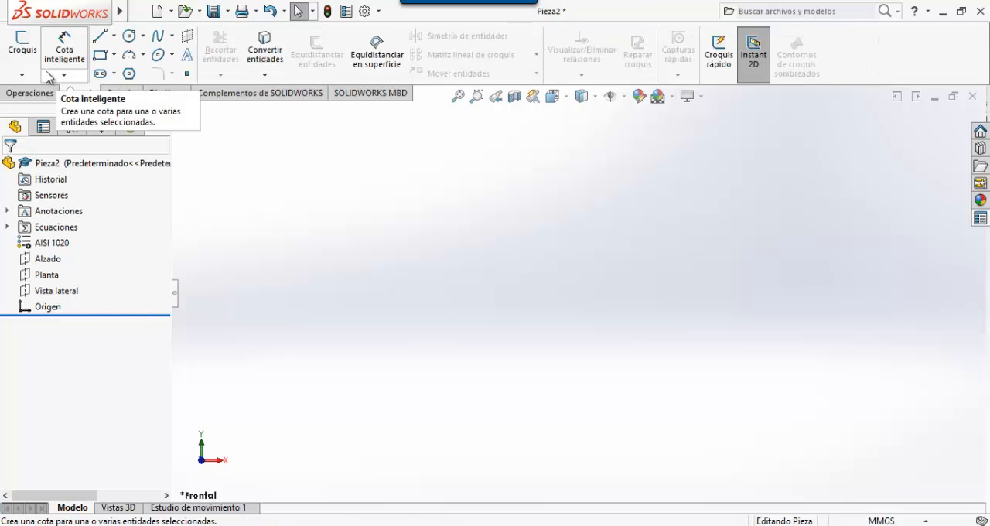
click(23, 48)
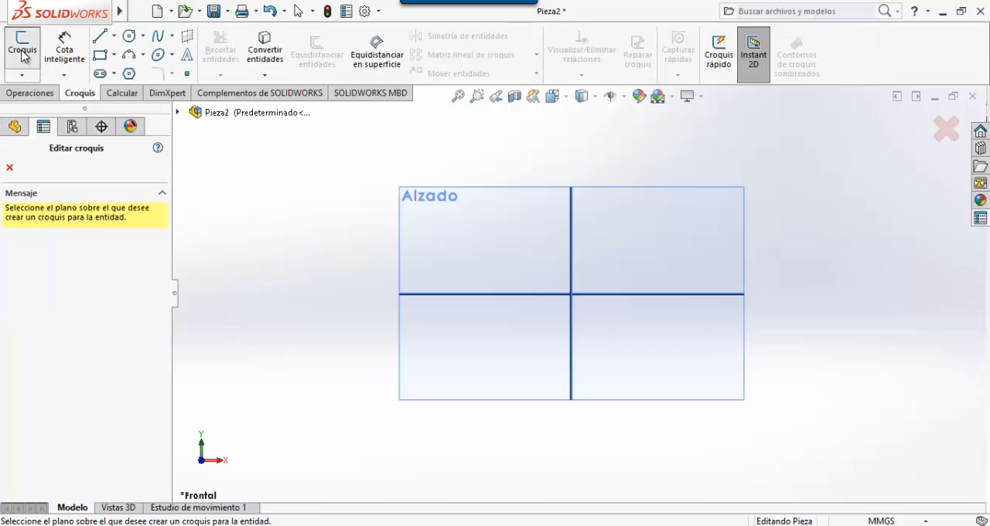
click(532, 276)
click(99, 55)
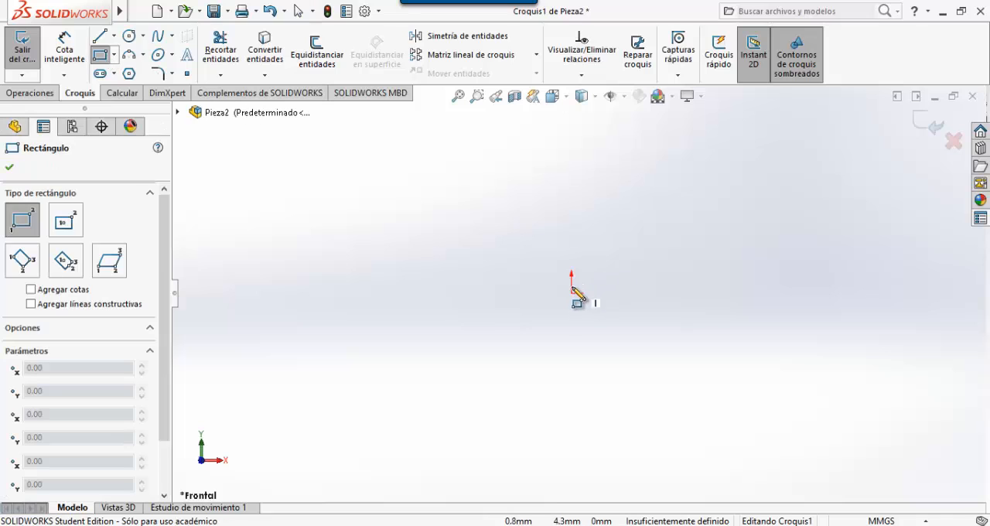
click(571, 293)
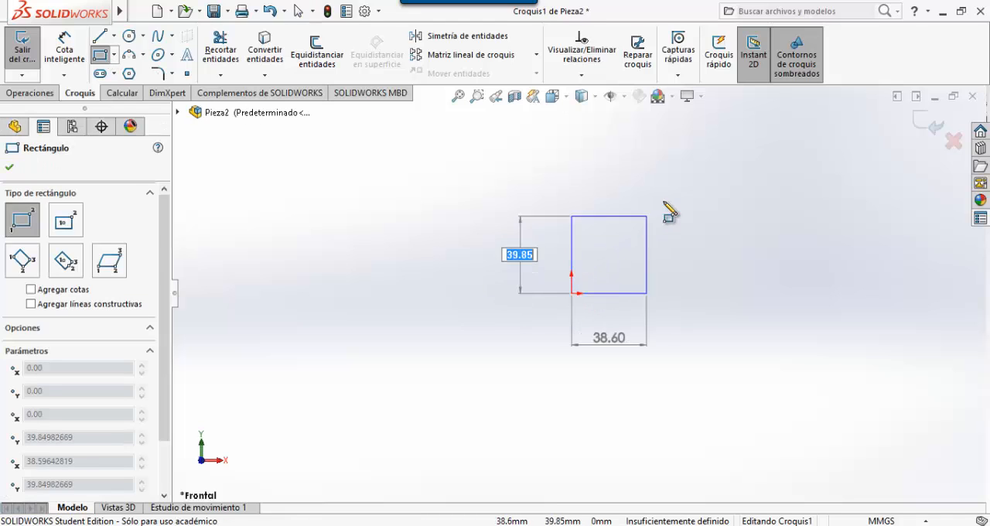
click(811, 146)
key(Escape)
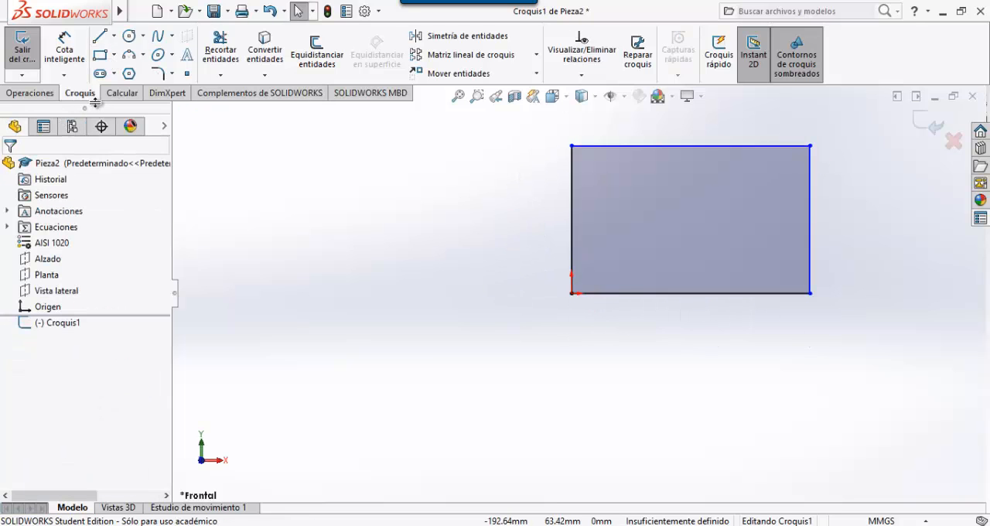
- Dimension the rectangle's lower horizontal edge and link its length to the global variable A
click(65, 46)
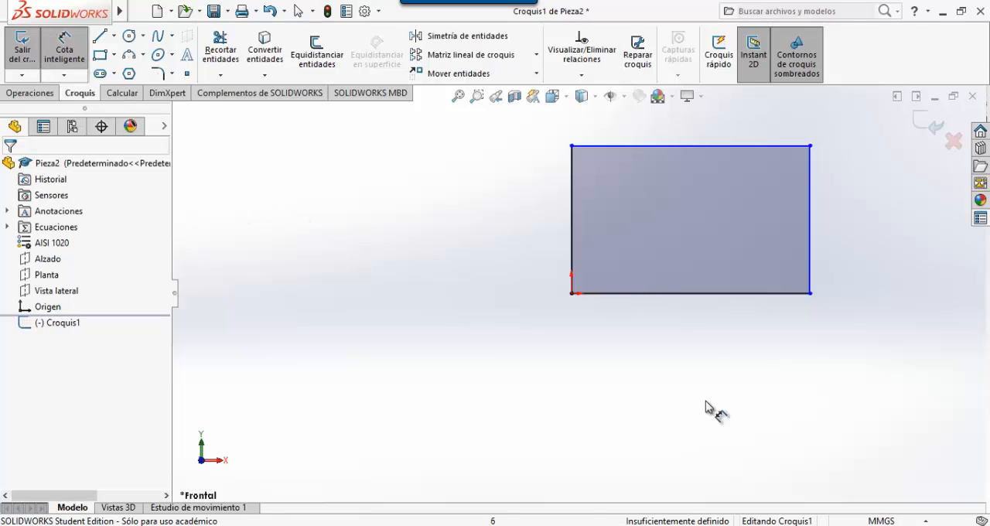
click(687, 294)
click(681, 334)
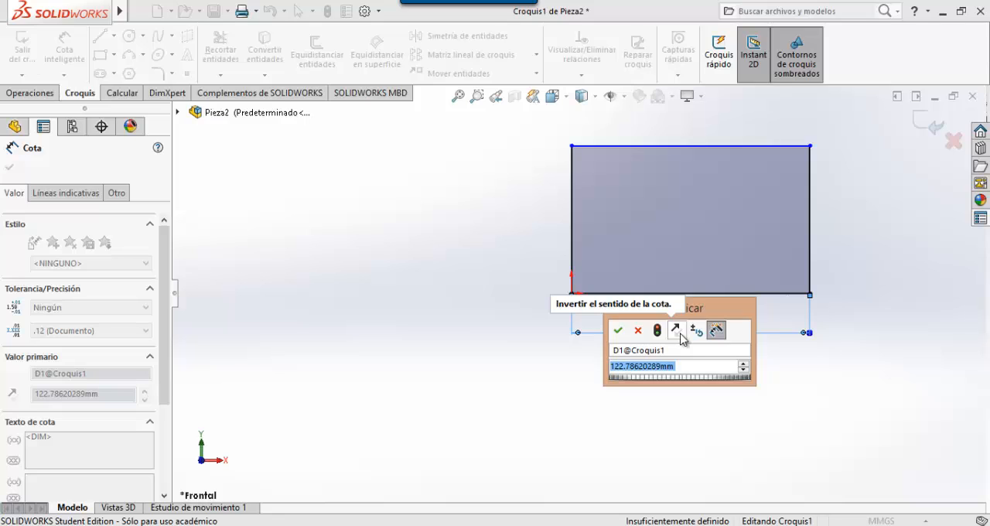
text(=)
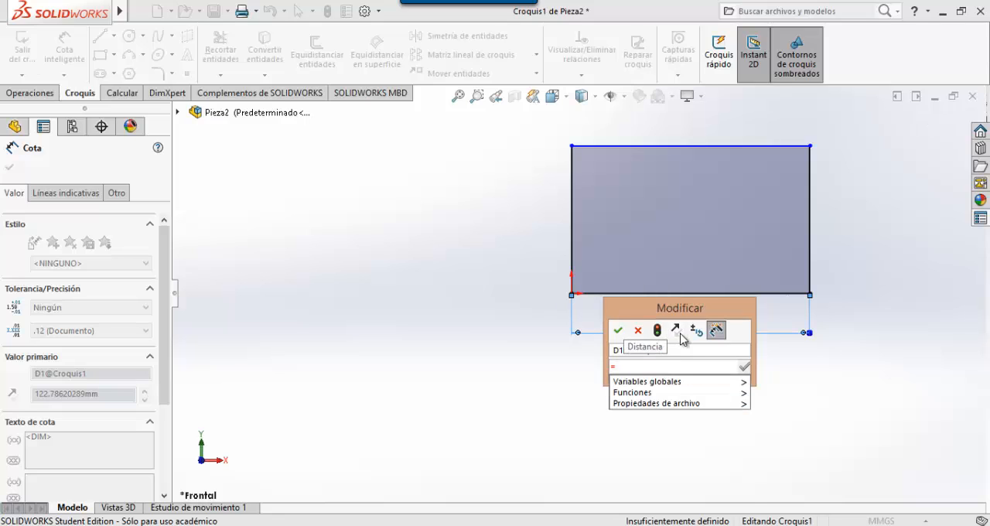
text(A)
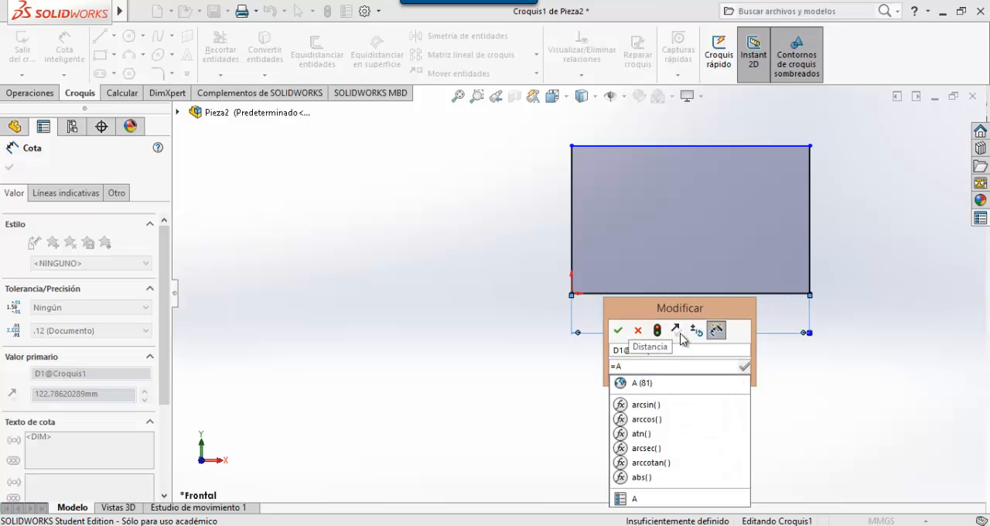
click(629, 383)
click(619, 331)
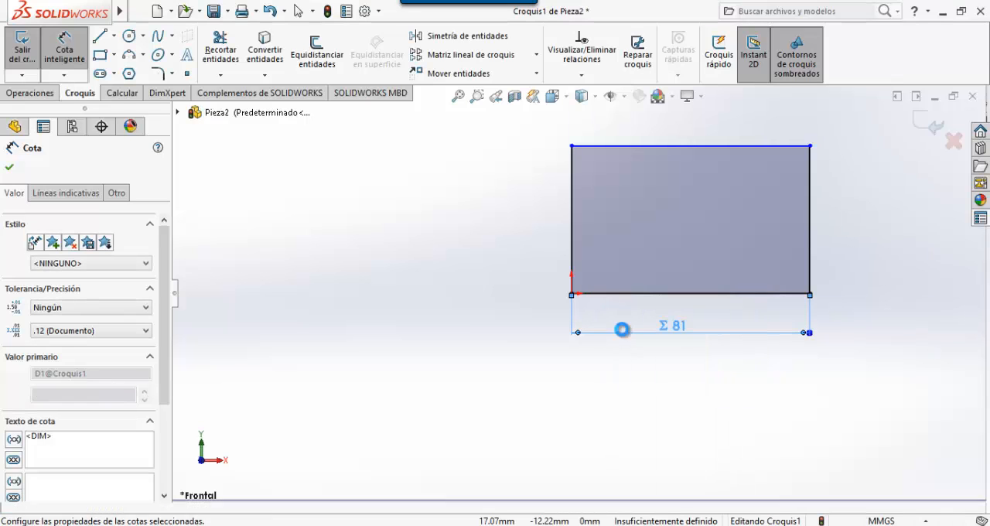
- Dimension the rectangle's left vertical edge, link its height to the global variable B, and exit the sketch
scroll(628, 403, up, 2)
scroll(702, 172, down, 2)
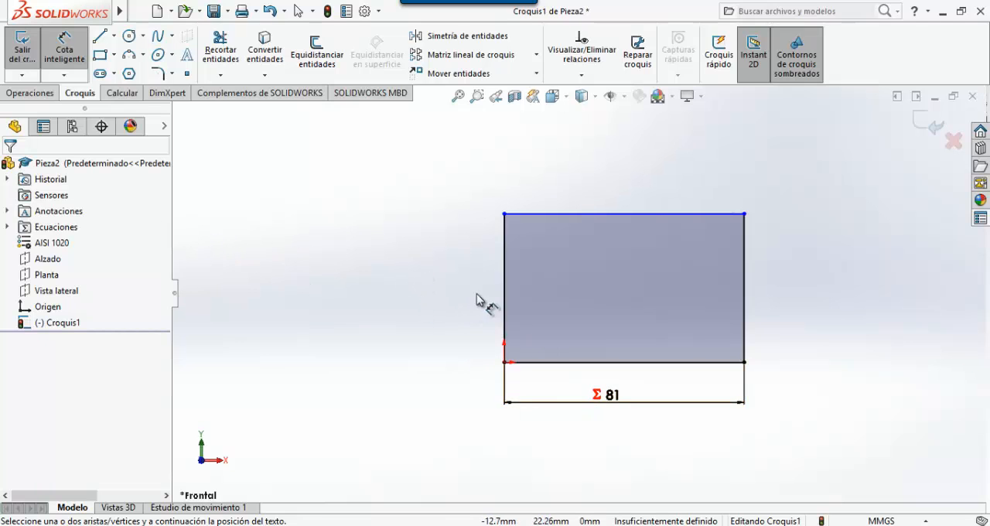
click(502, 281)
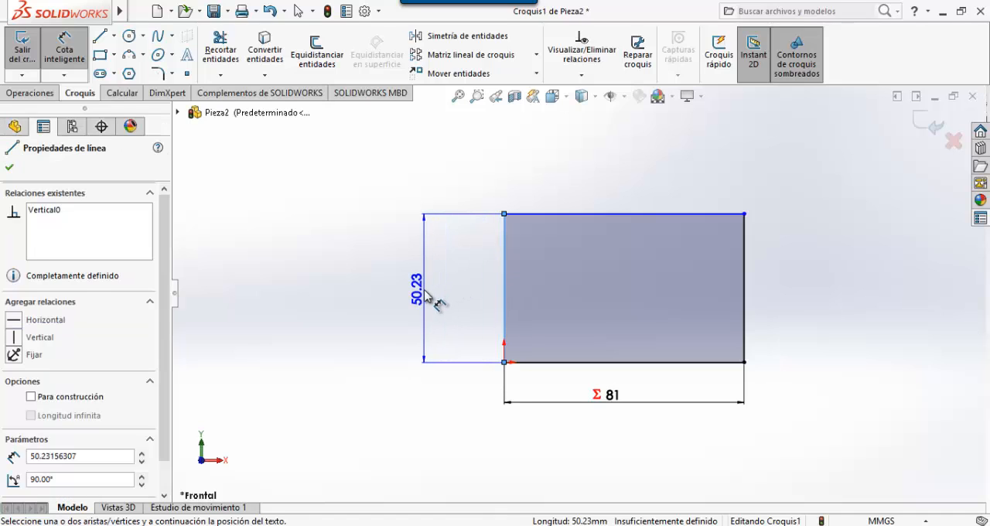
click(433, 299)
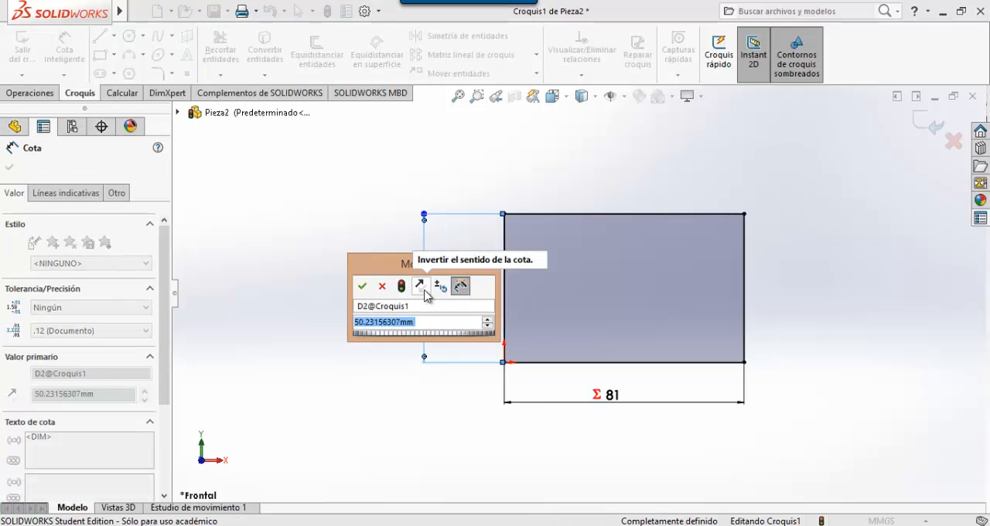
text(=)
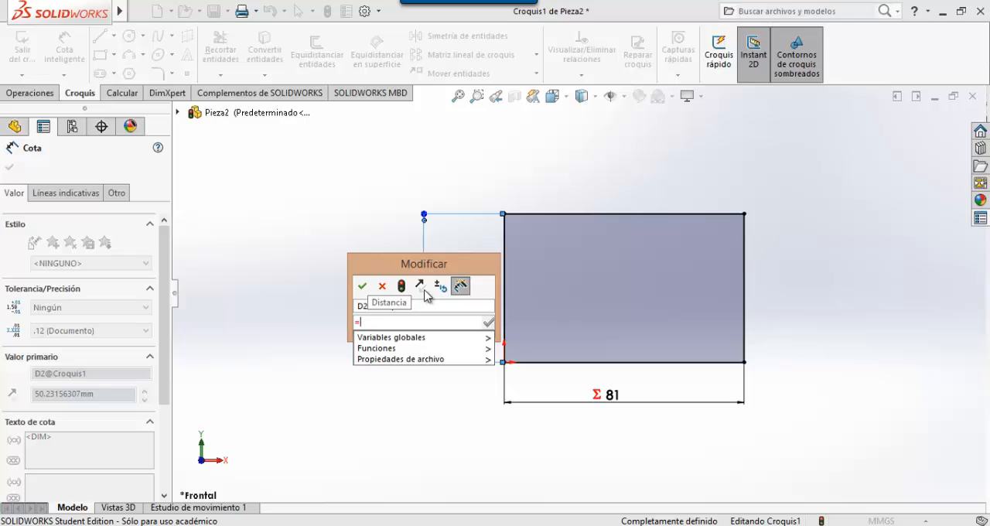
text(B)
click(389, 338)
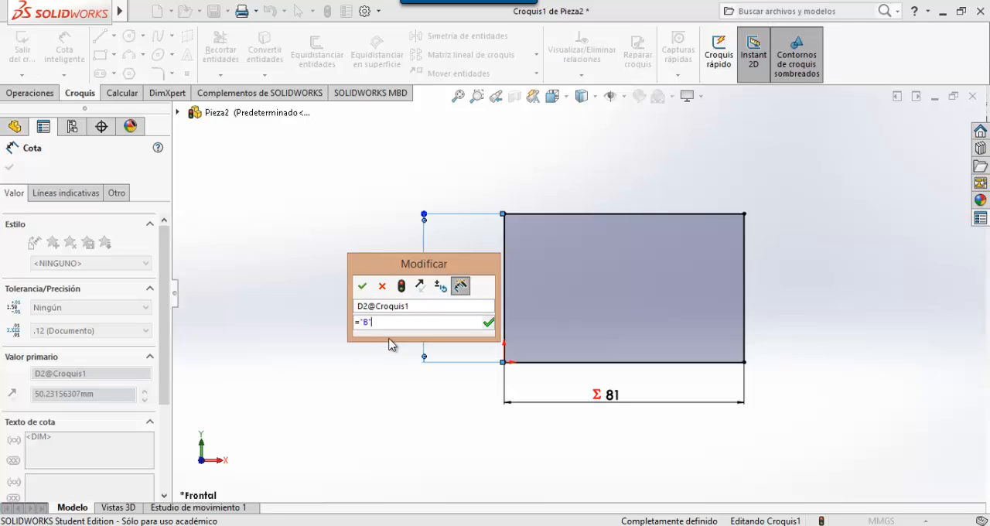
click(362, 287)
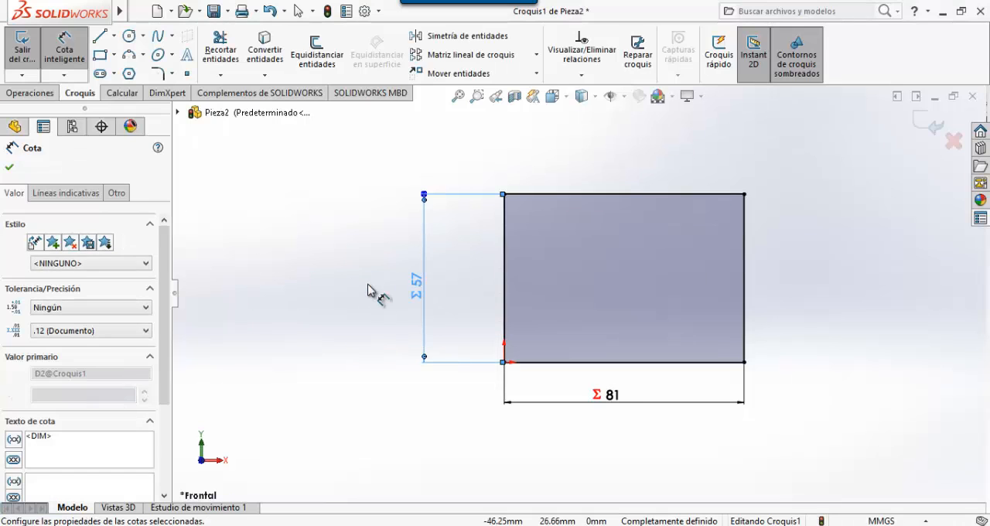
key(Escape)
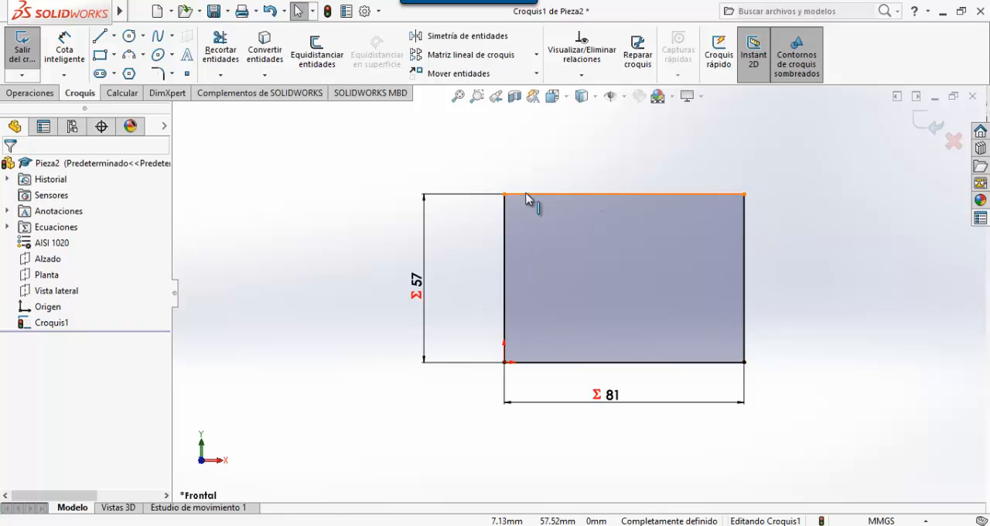
click(934, 122)
- Extrude the rectangle sketch as a boss with its blind depth linked to the global variable C
mouse_move(805, 190)
middle_down()
mouse_move(773, 181)
mouse_move(771, 259)
middle_up()
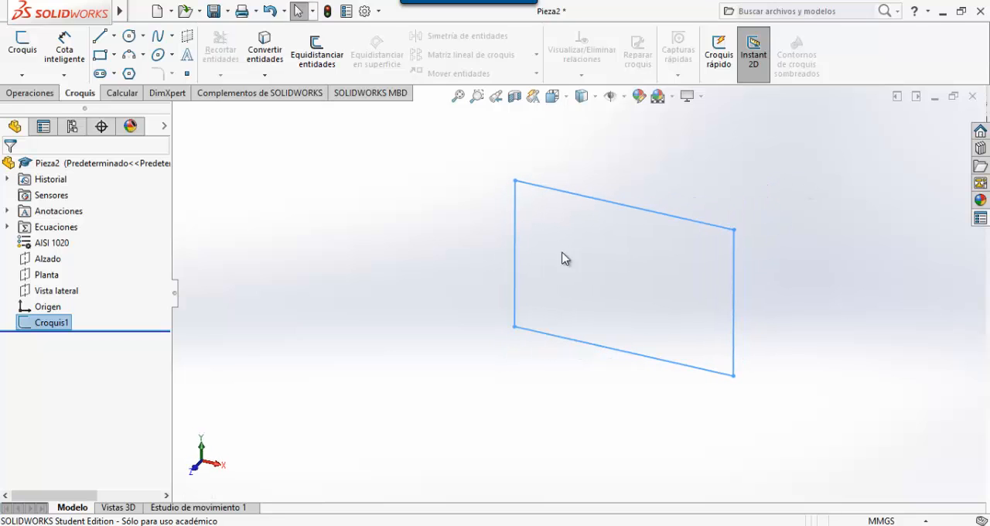
click(31, 92)
click(32, 54)
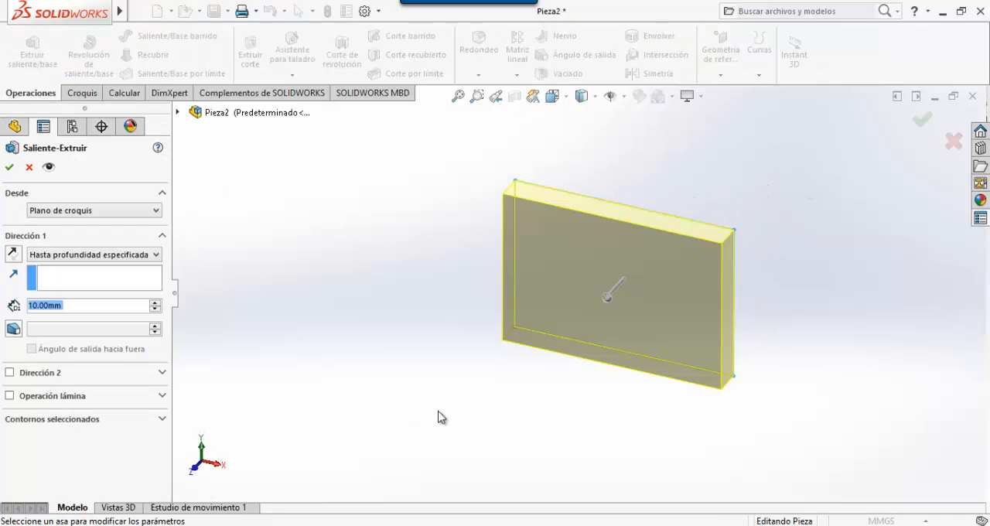
click(70, 306)
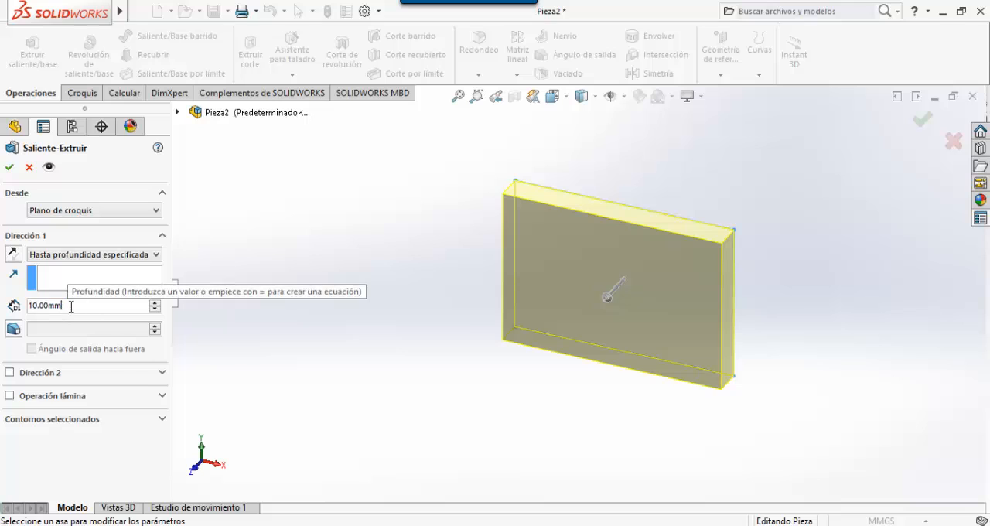
key(BackSpace)
key(BackSpace)
key(BackSpace)
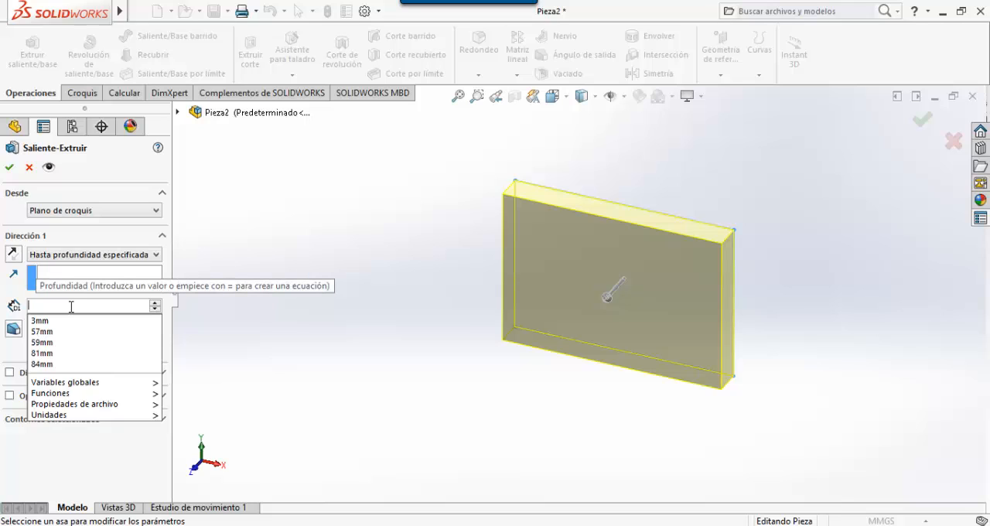
text(=)
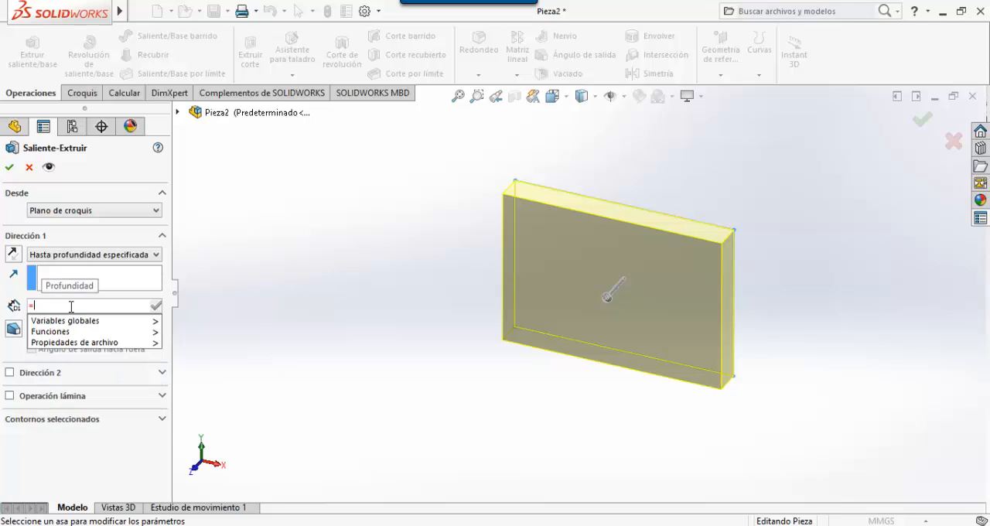
text("C)
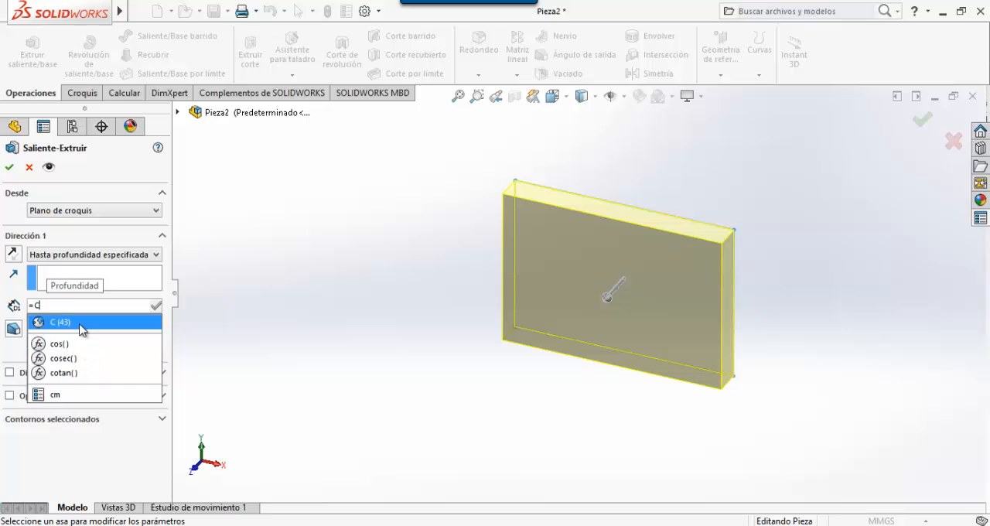
click(80, 327)
click(9, 167)
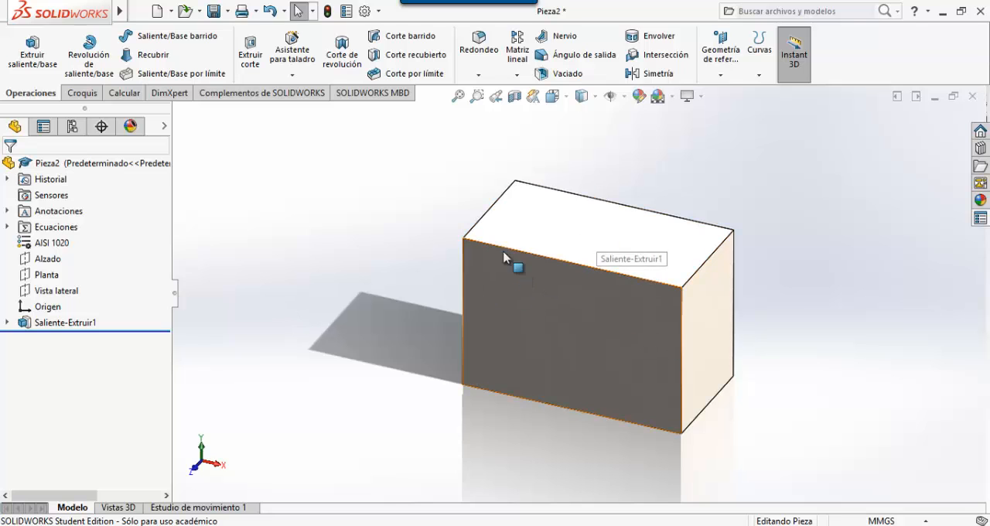
- Check the mass properties of the extruded block and close the report
middle_drag(368, 353, 353, 335)
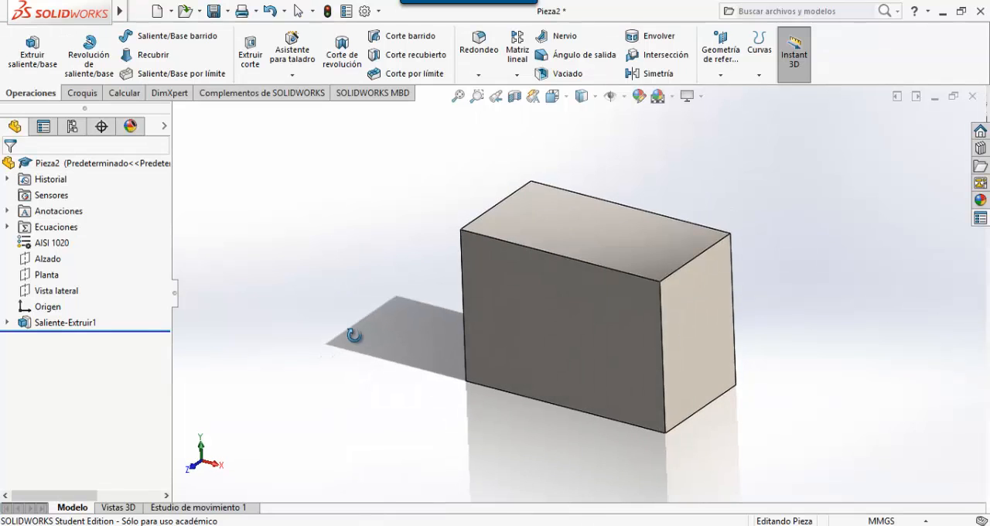
click(122, 94)
click(109, 55)
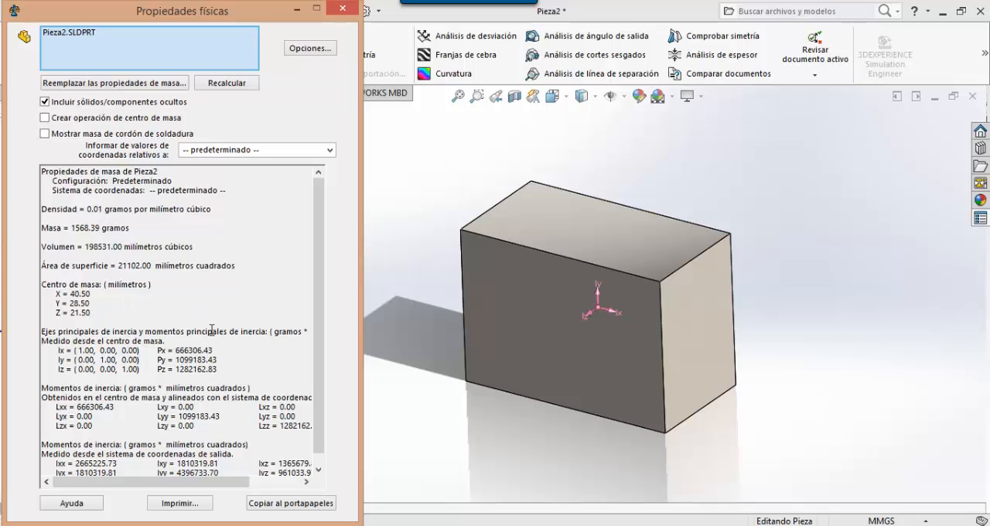
click(341, 9)
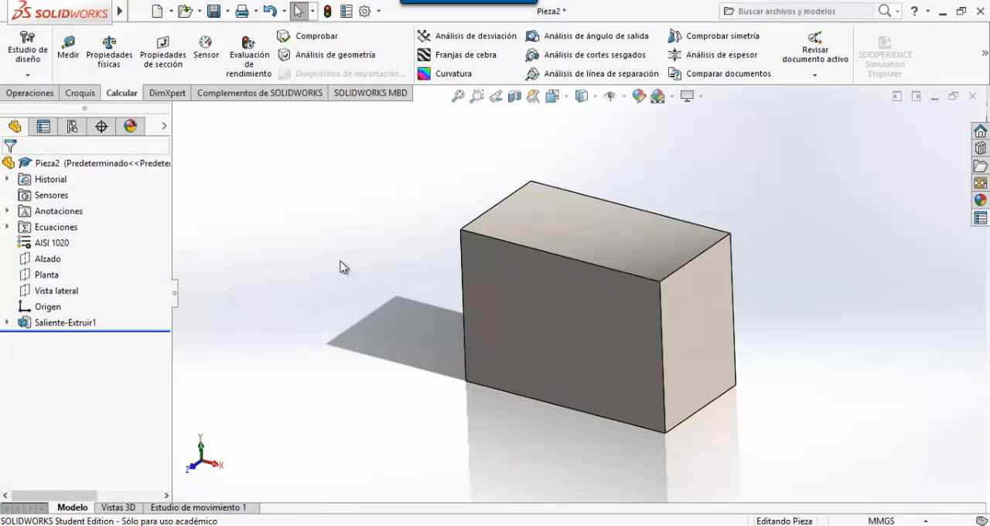
- Switch to the CSWASampleExam PDF in Nitro Pro and look through the Tool Block questions for their A, B and C parameters
key(alt+Tab)
scroll(360, 344, down, 4)
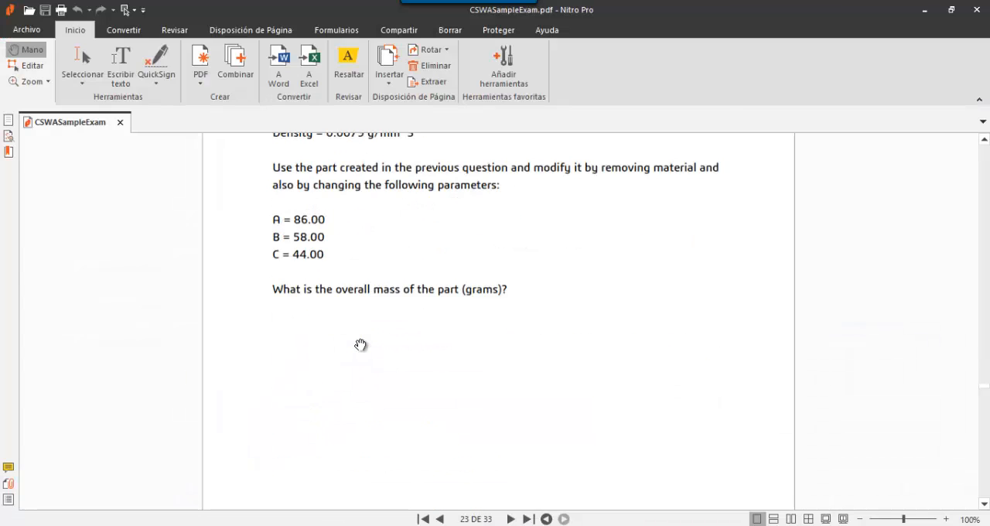
scroll(360, 344, up, 8)
scroll(360, 344, down, 6)
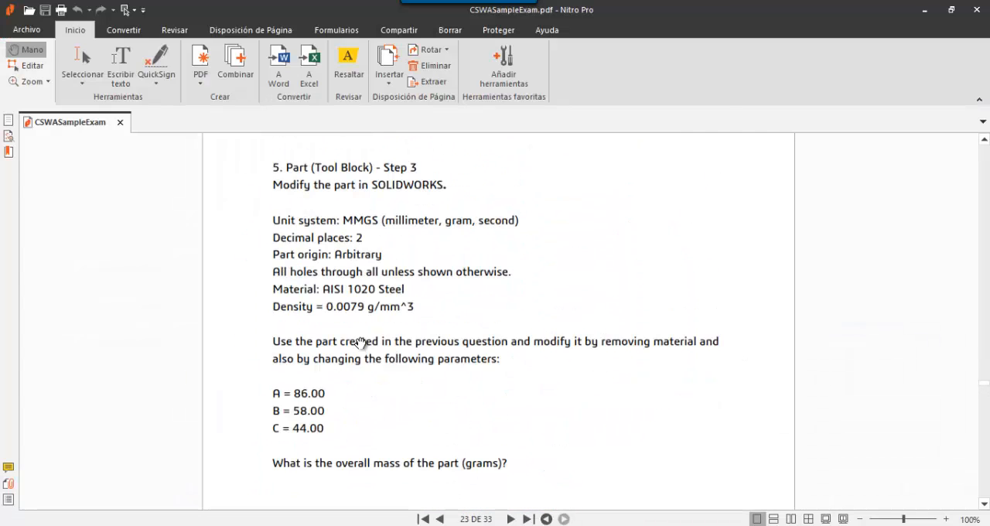
scroll(361, 342, up, 15)
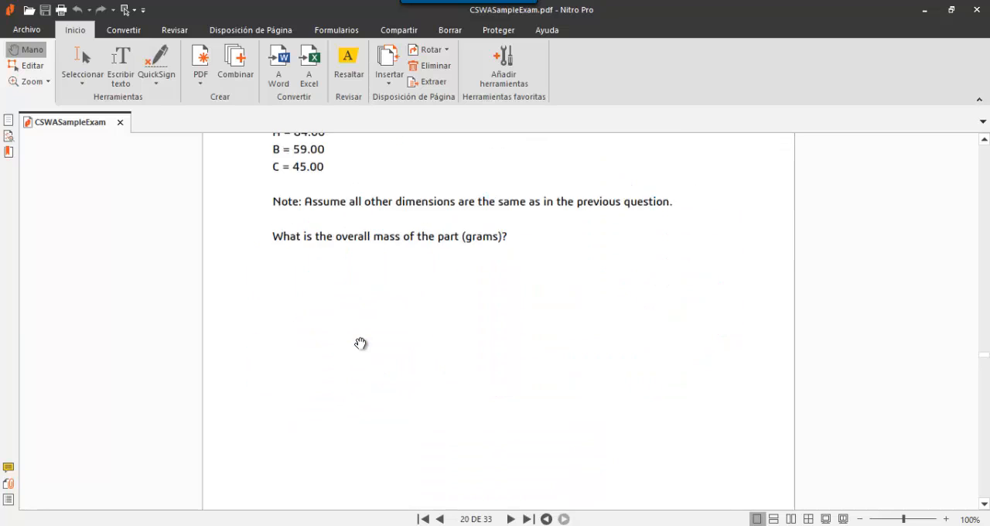
scroll(361, 342, up, 3)
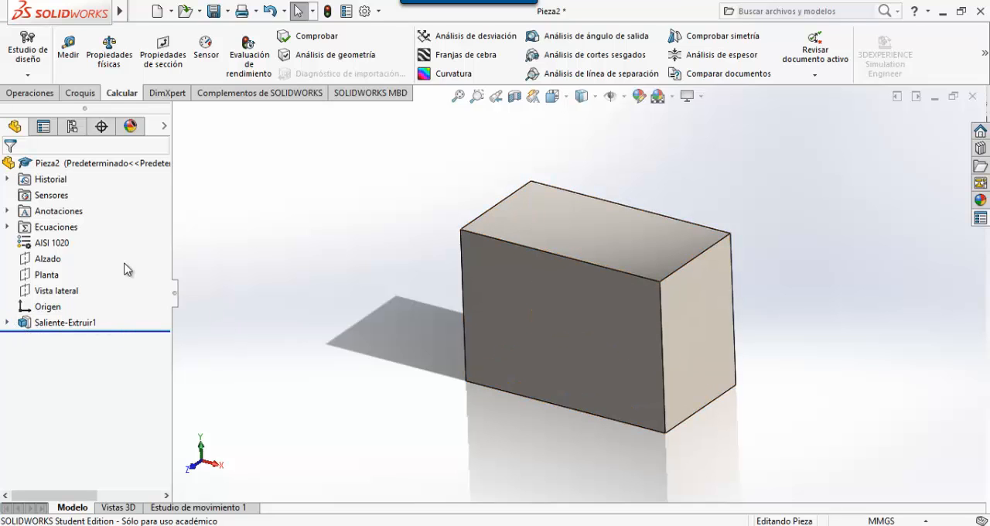
- Return to SOLIDWORKS, open the equation manager, shrink its window and move it so the block can be seen
right_click(50, 230)
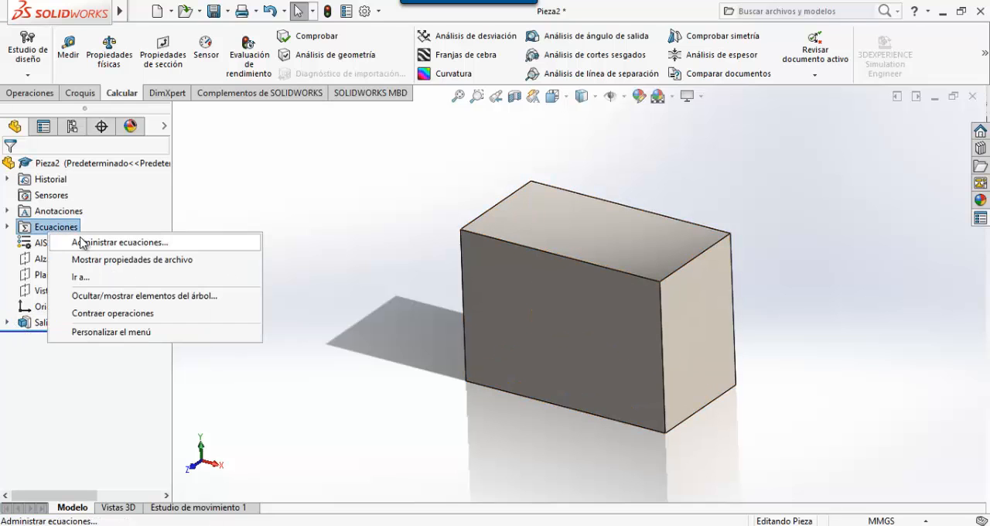
click(116, 242)
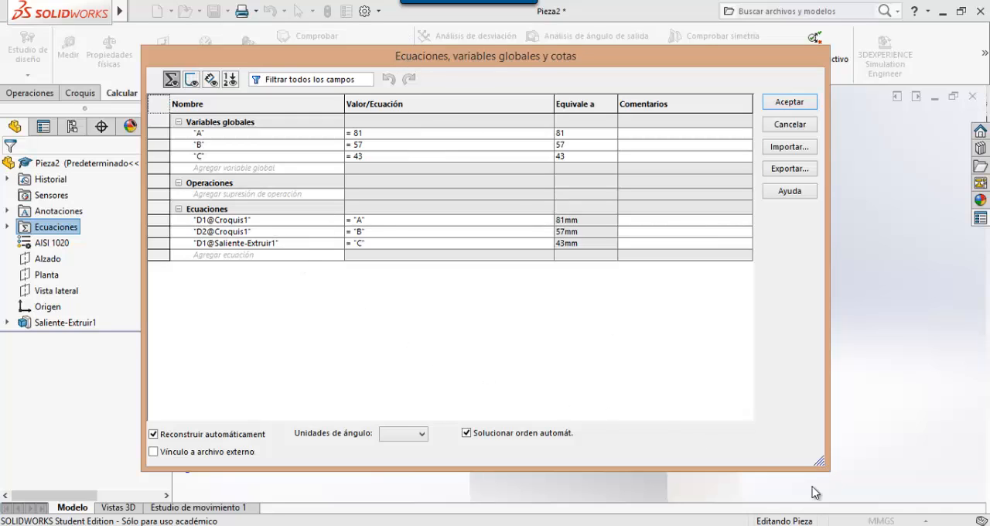
drag(818, 462, 705, 301)
drag(530, 63, 777, 70)
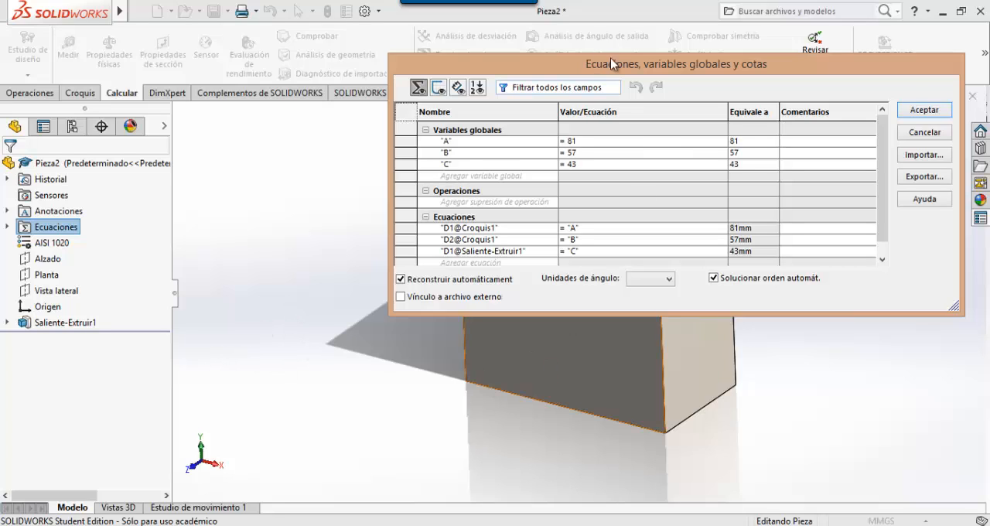
drag(610, 58, 218, 17)
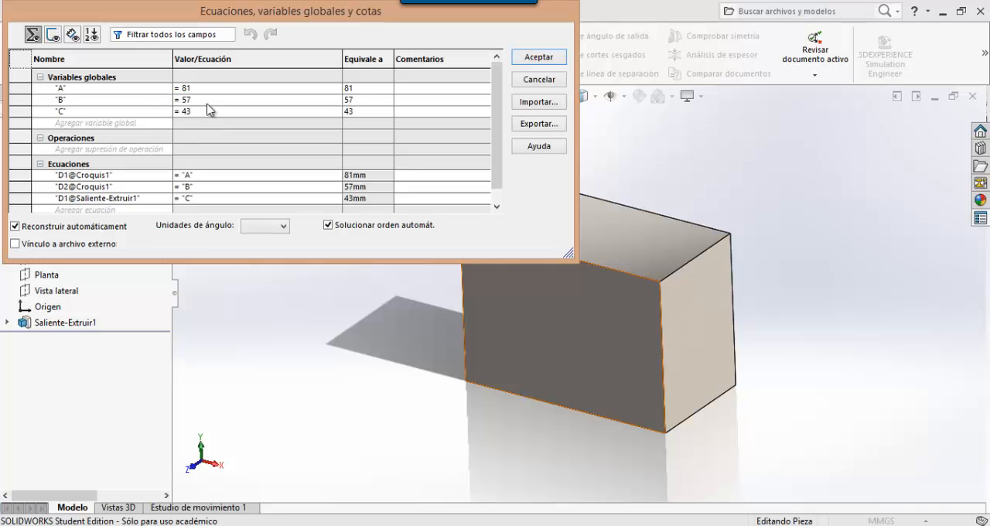
- Check the required A, B and C values on page 20 of the exam PDF and return to the SOLIDWORKS equation manager
click(375, 524)
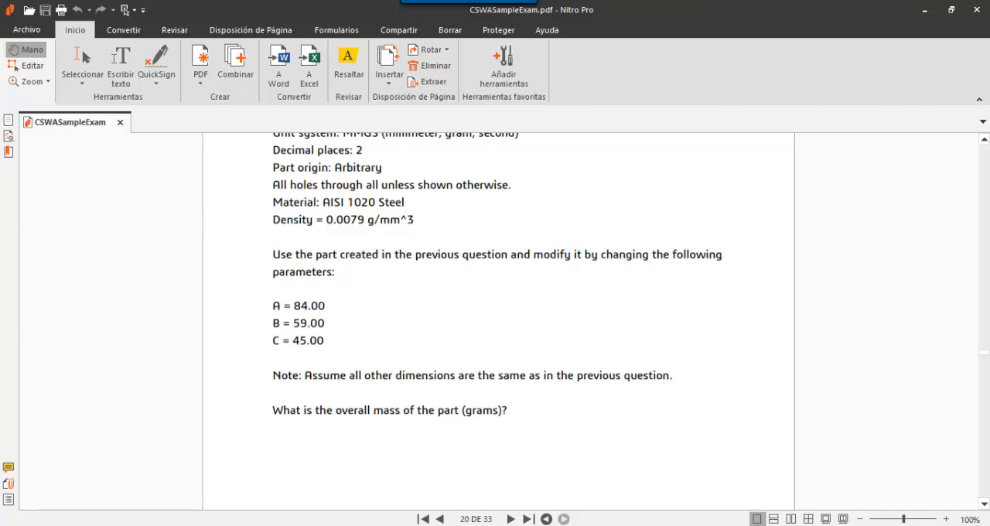
key(alt+Tab)
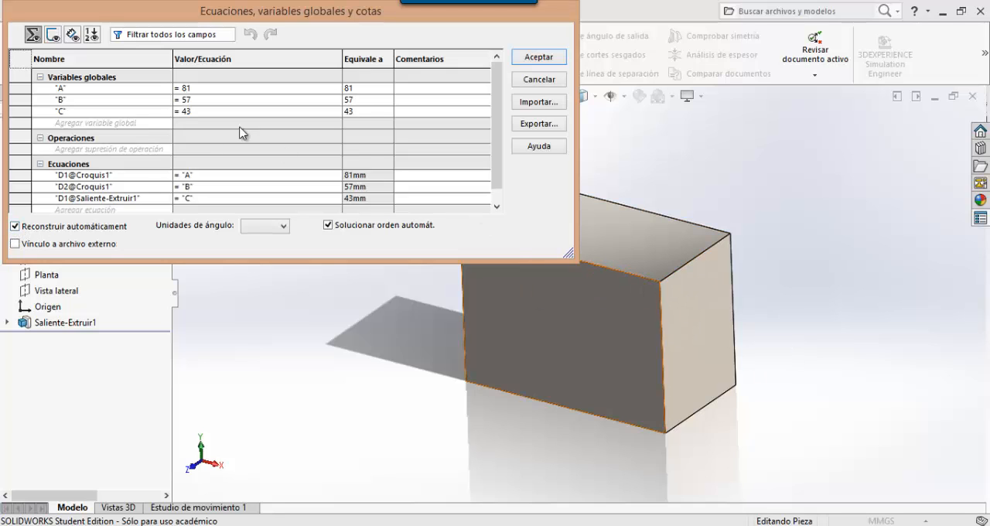
click(402, 525)
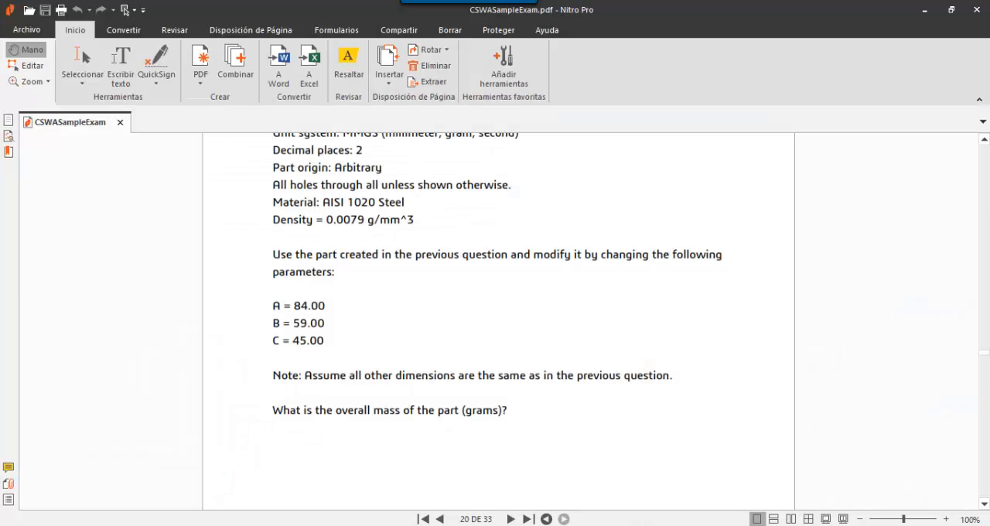
click(402, 525)
- Set the global variables A to 84, B to 59 and C to 45 and accept the changes
click(199, 88)
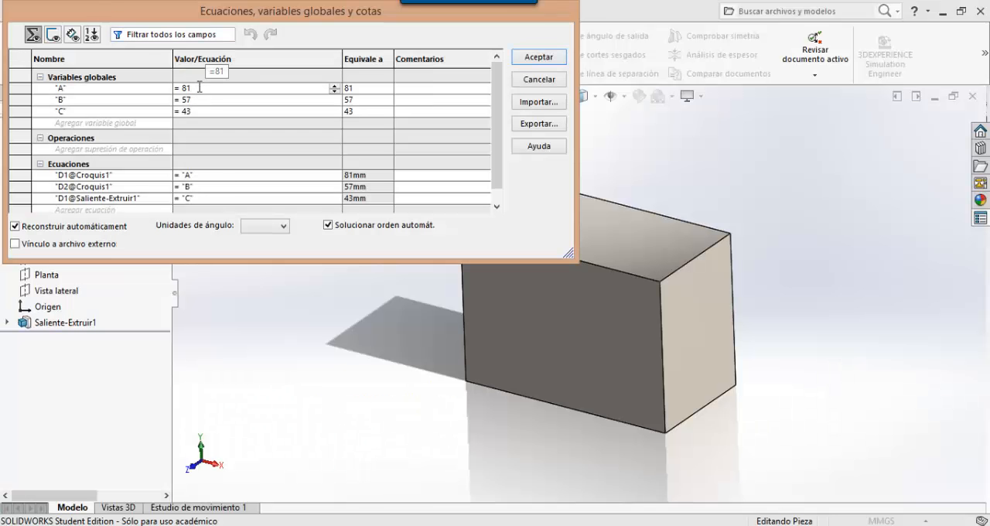
key(BackSpace)
text(4)
key(Tab)
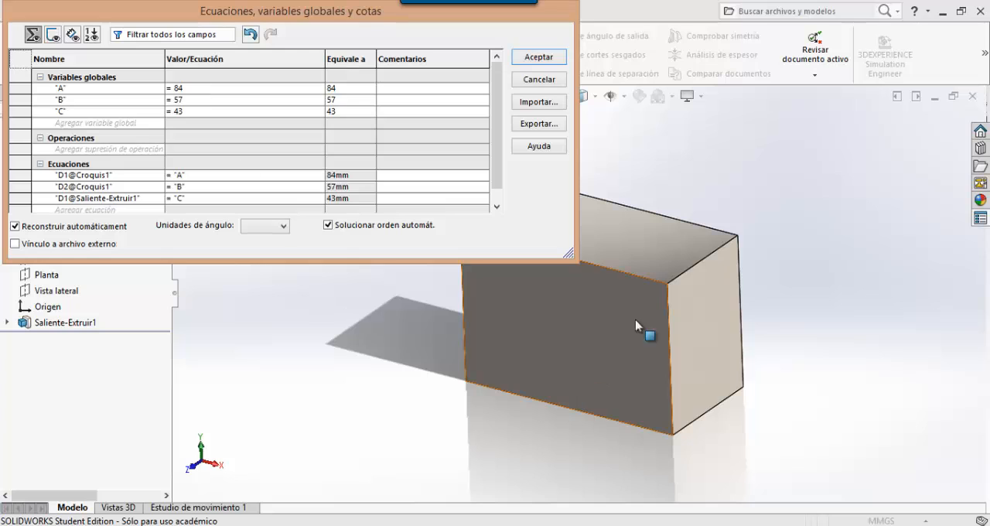
click(186, 100)
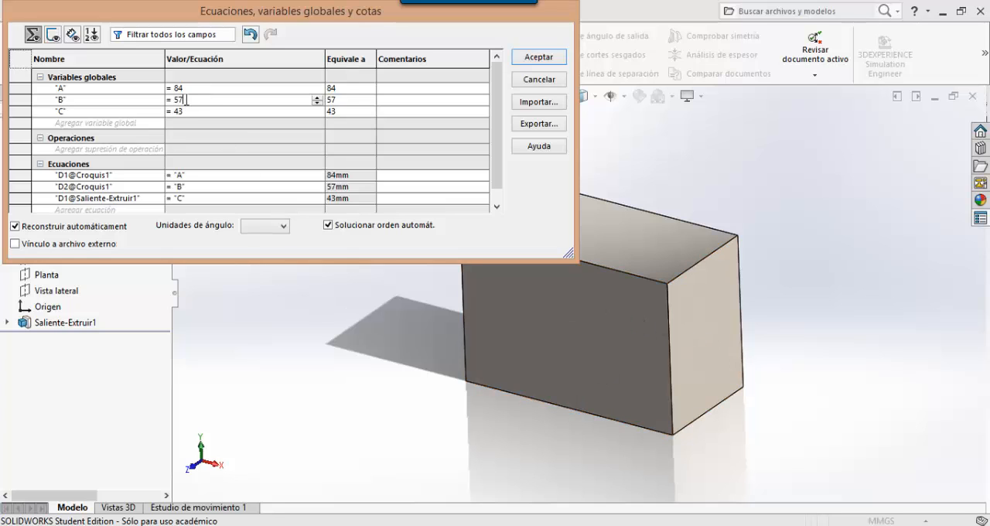
key(BackSpace)
text(9)
key(Tab)
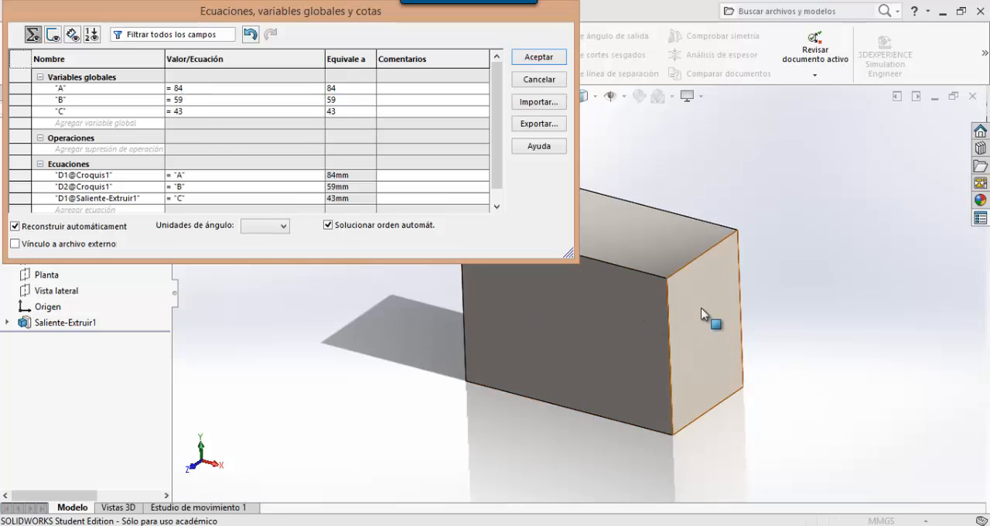
key(BackSpace)
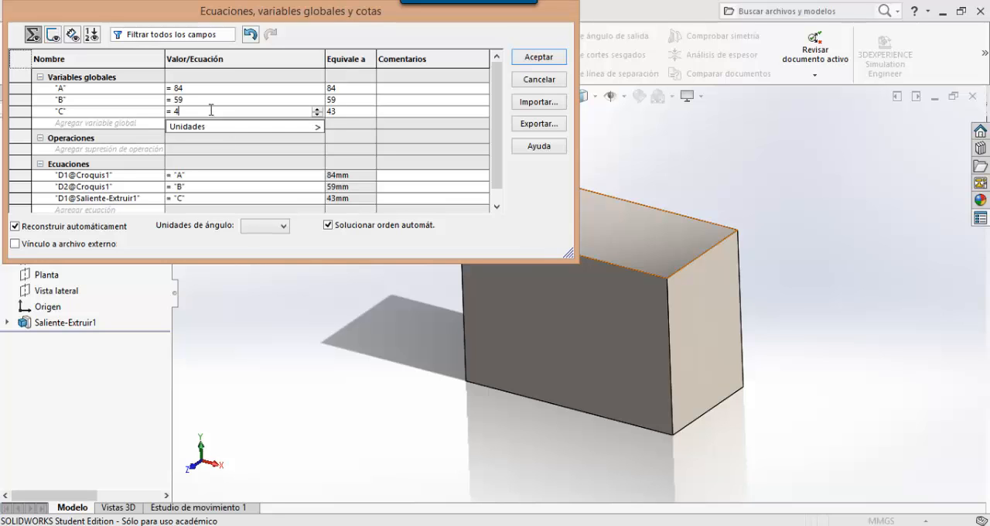
text(5)
key(Tab)
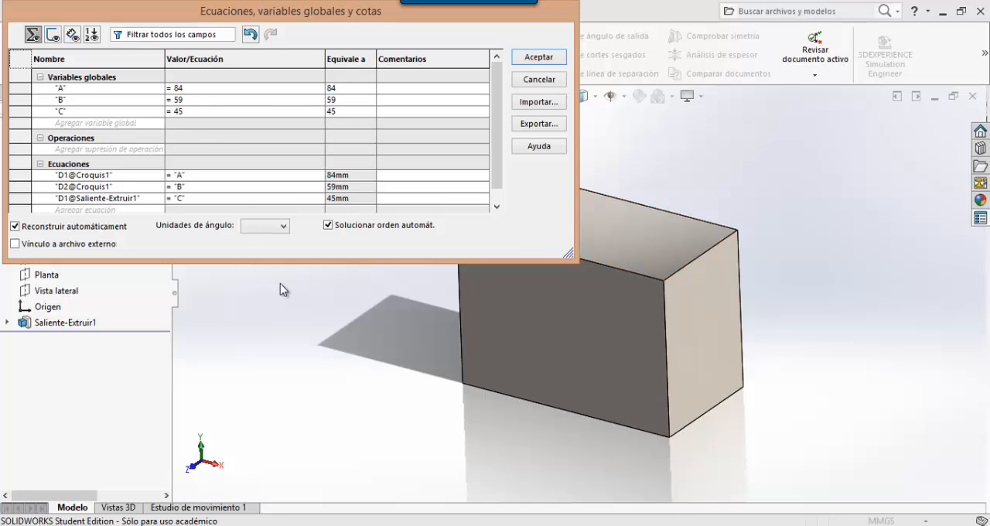
click(539, 57)
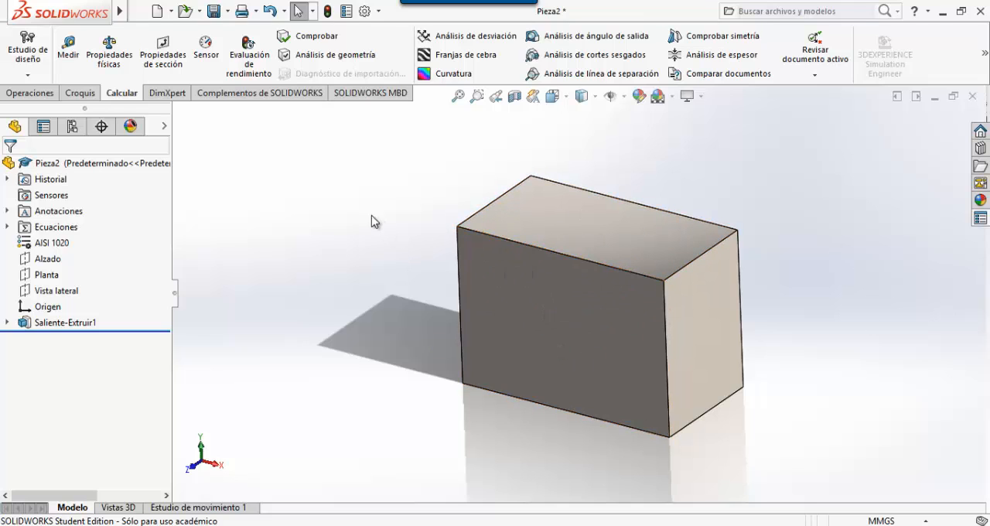
- Open the resized block's mass properties, highlight the mass line, and close the report
click(109, 53)
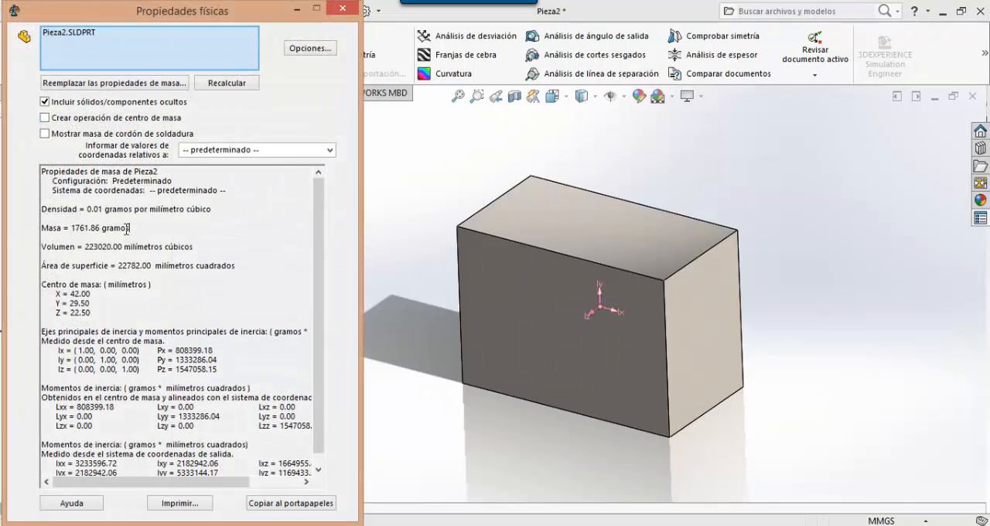
mouse_move(128, 228)
mouse_down()
mouse_move(42, 229)
mouse_move(139, 229)
mouse_move(28, 230)
mouse_move(124, 236)
mouse_up()
drag(40, 232, 62, 235)
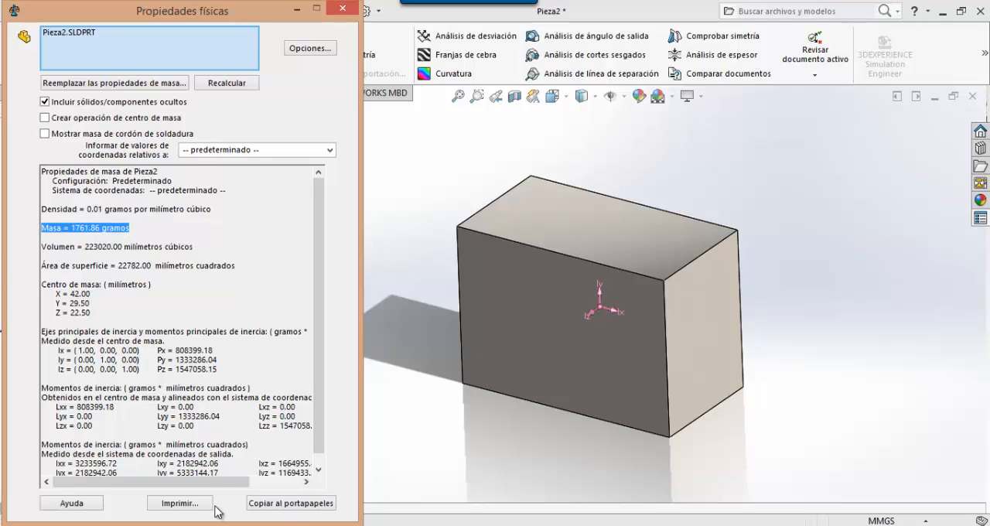
click(344, 13)
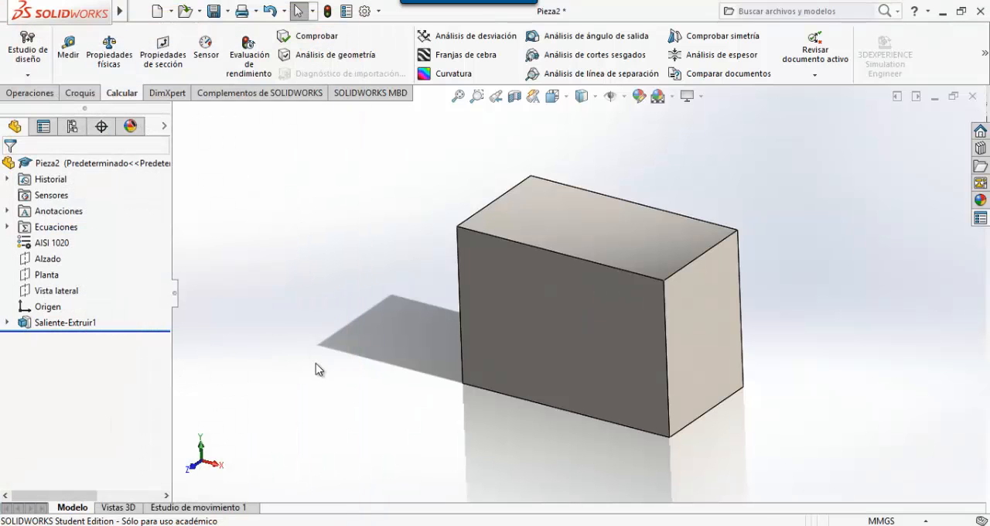
- Reopen the equation manager and look up the Tool Block Step 3 values of A, B and C in the exam PDF
right_click(59, 228)
click(77, 236)
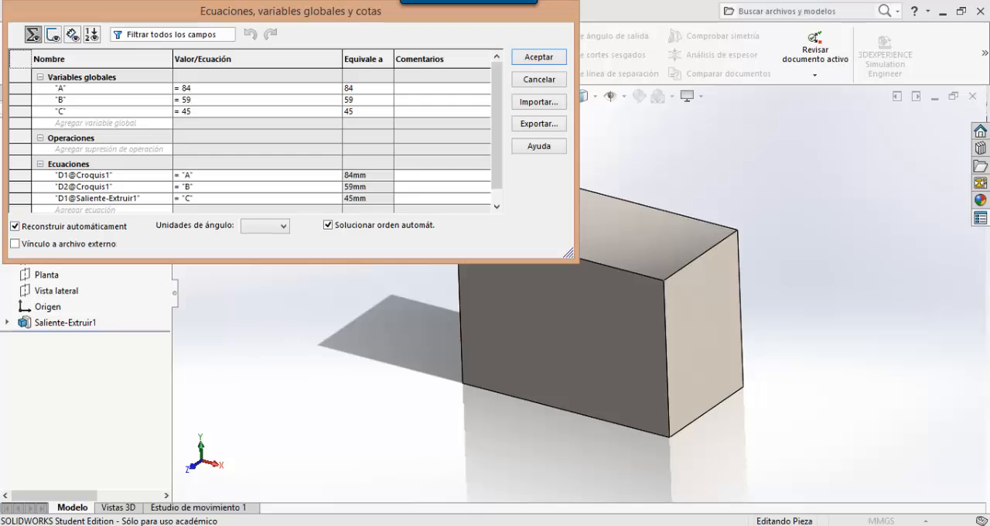
click(362, 524)
scroll(355, 427, down, 15)
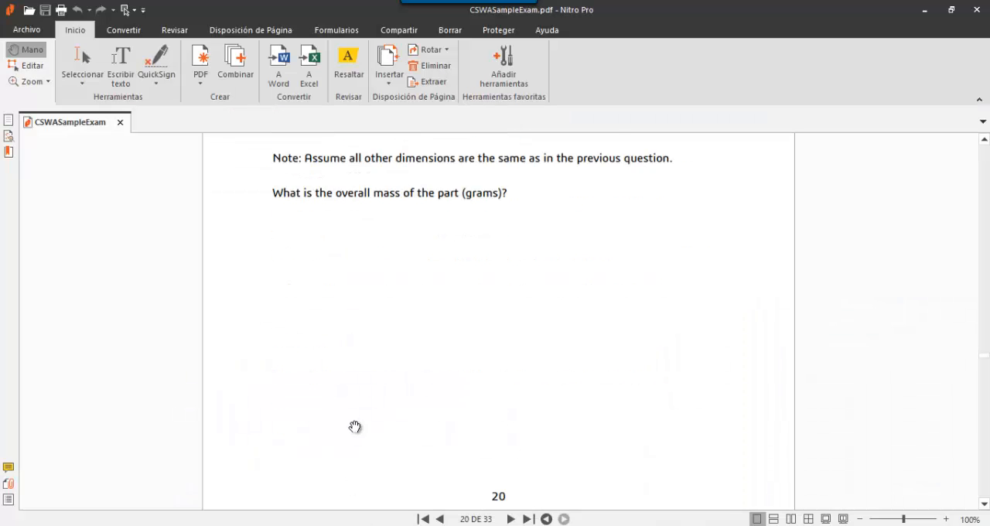
scroll(354, 427, down, 8)
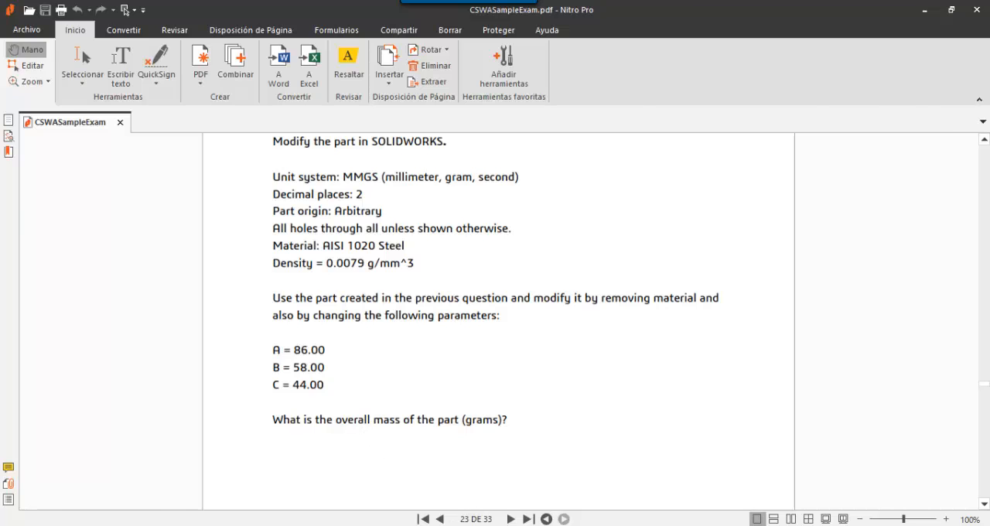
key(alt+Tab)
- Set the global variables A to 86, B to 58 and C to 44 and accept the changes
click(220, 89)
key(BackSpace)
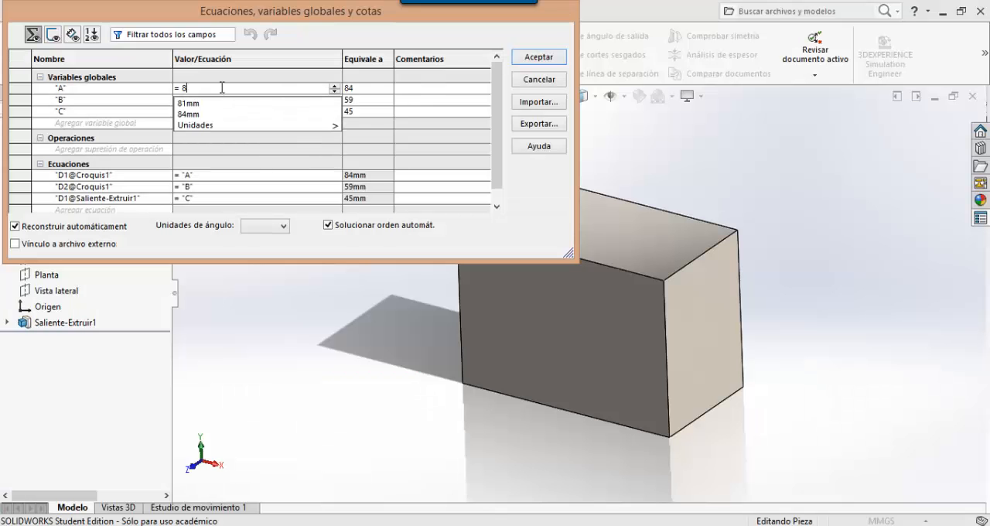
text(6)
key(Return)
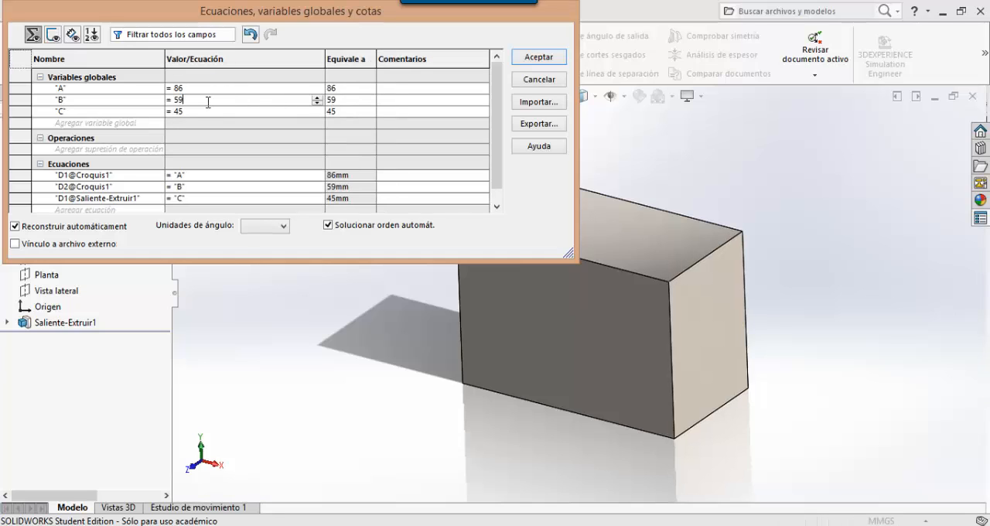
key(BackSpace)
text(8)
key(Return)
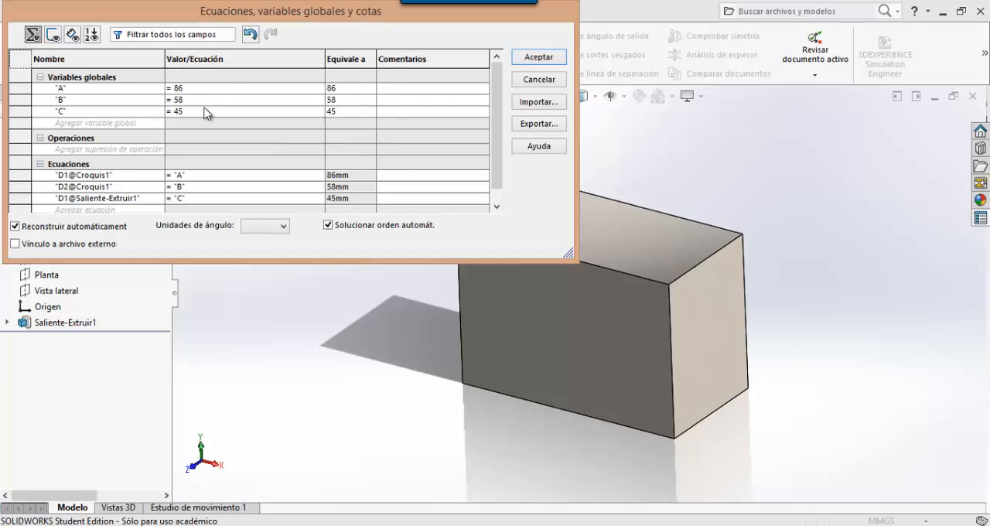
click(207, 113)
key(BackSpace)
text(4)
key(Return)
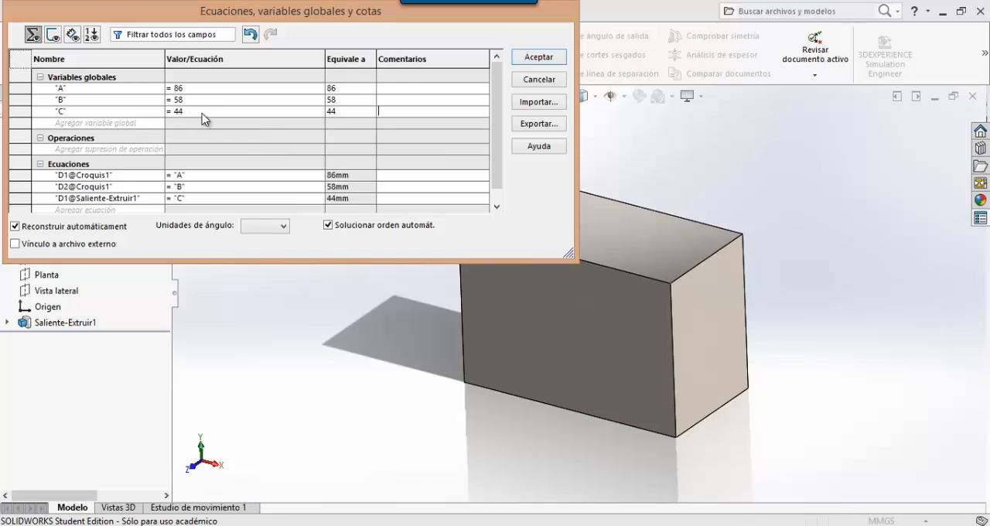
click(539, 57)
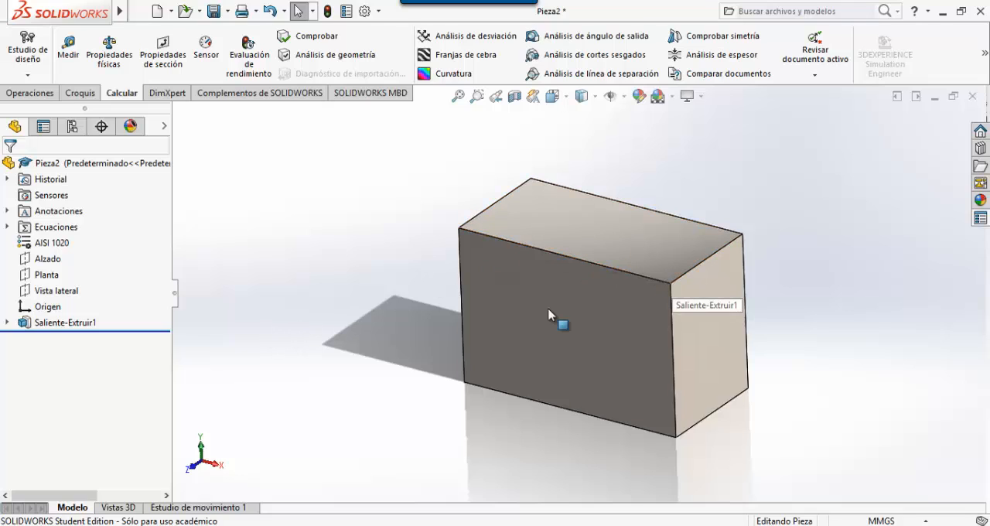
- Check the block's mass properties with the Step 3 dimensions and close the report
click(112, 51)
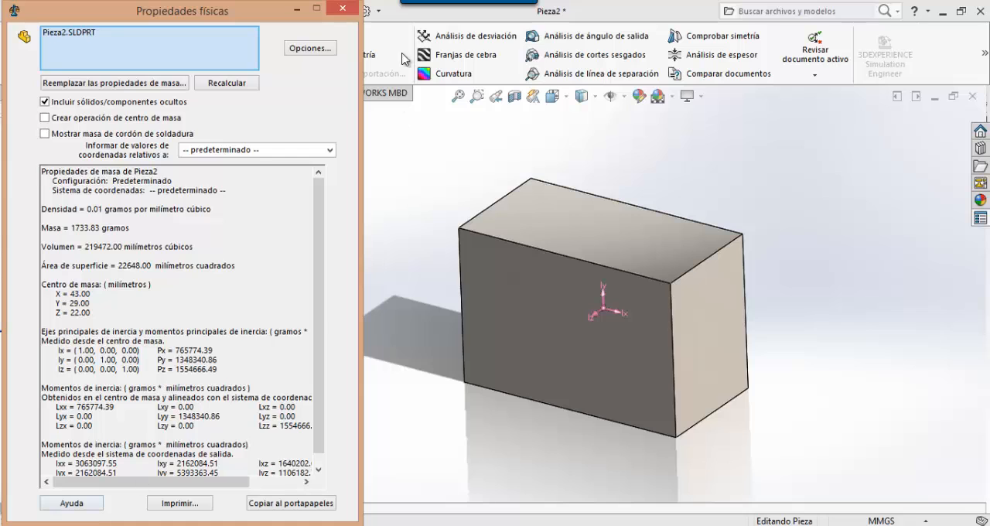
click(342, 7)
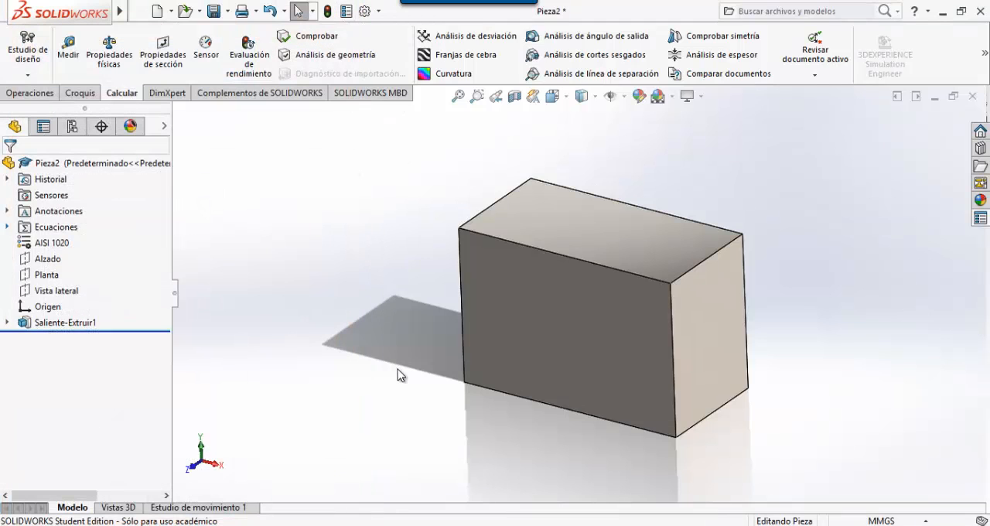